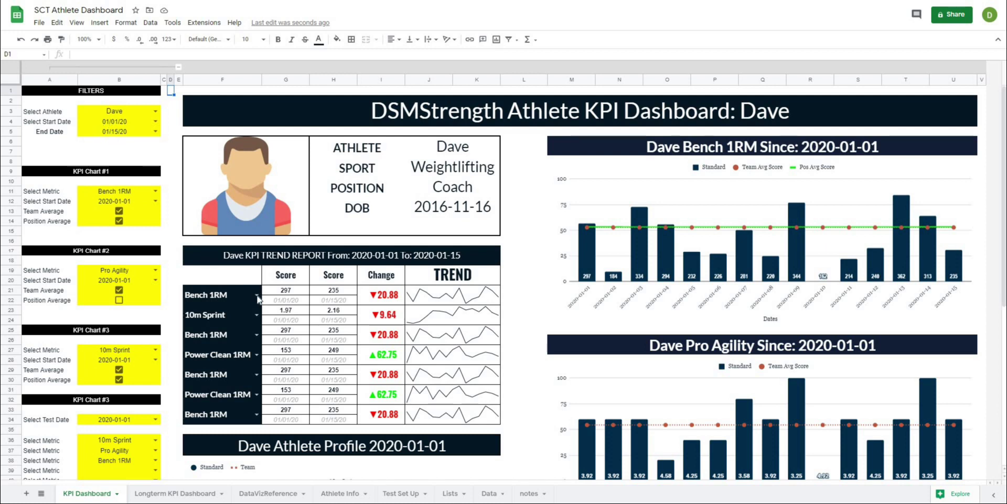
Review the KPI dashboard's charts, radar profile and the empty trend report area beneath the athlete card.
click(257, 295)
click(210, 385)
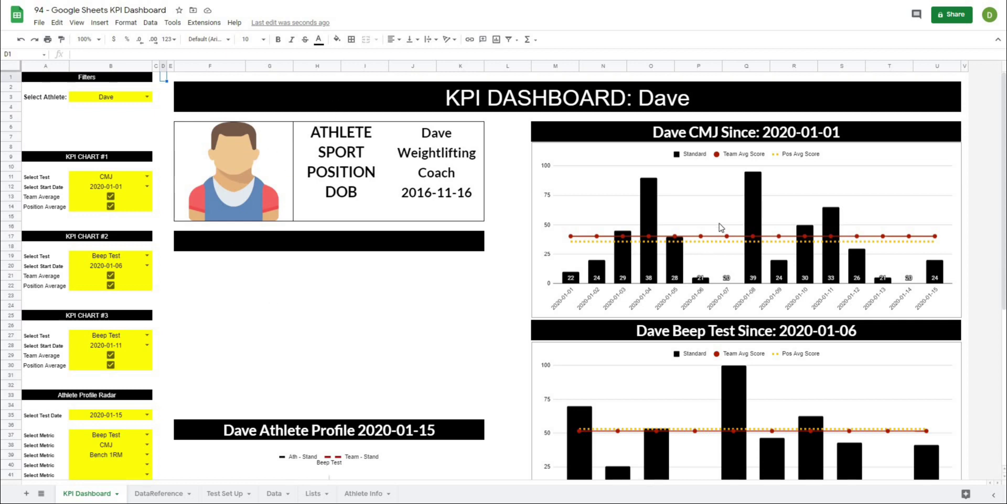
scroll(660, 209, down, 1)
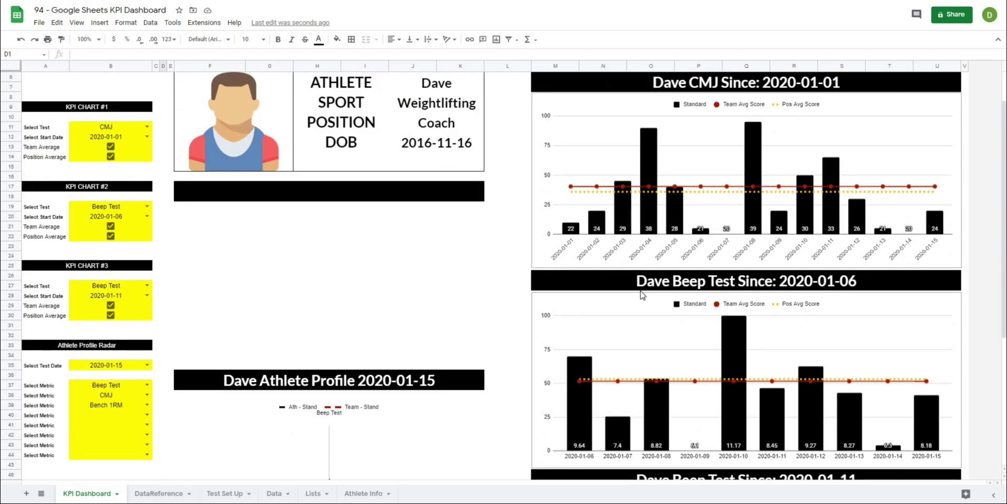
scroll(643, 295, down, 4)
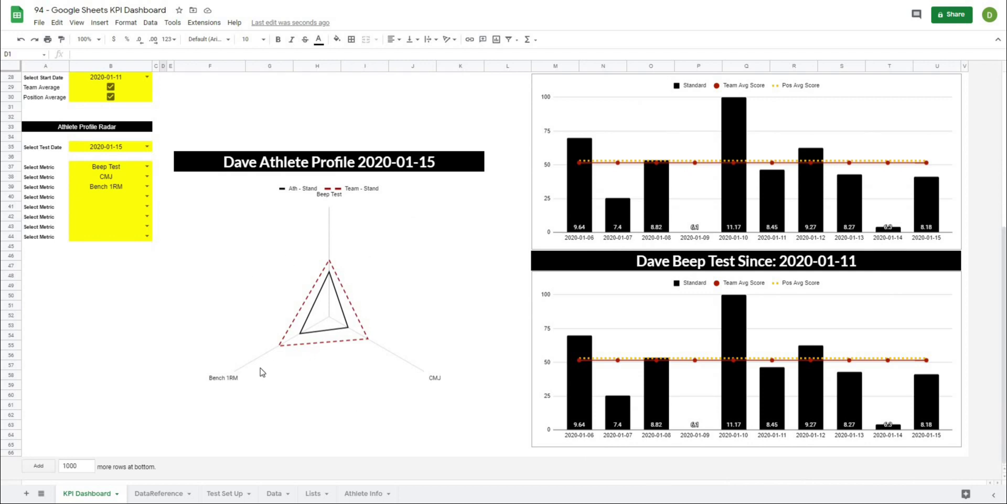
scroll(264, 375, up, 5)
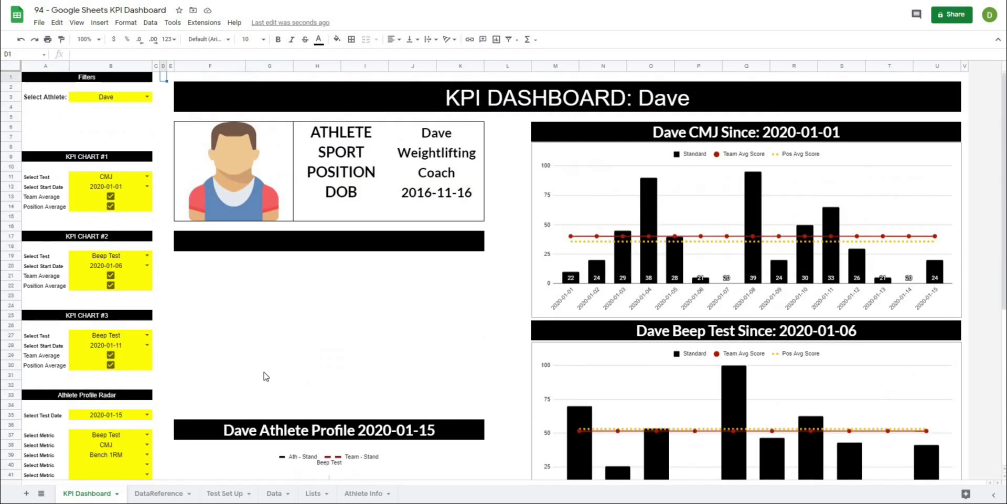
click(207, 244)
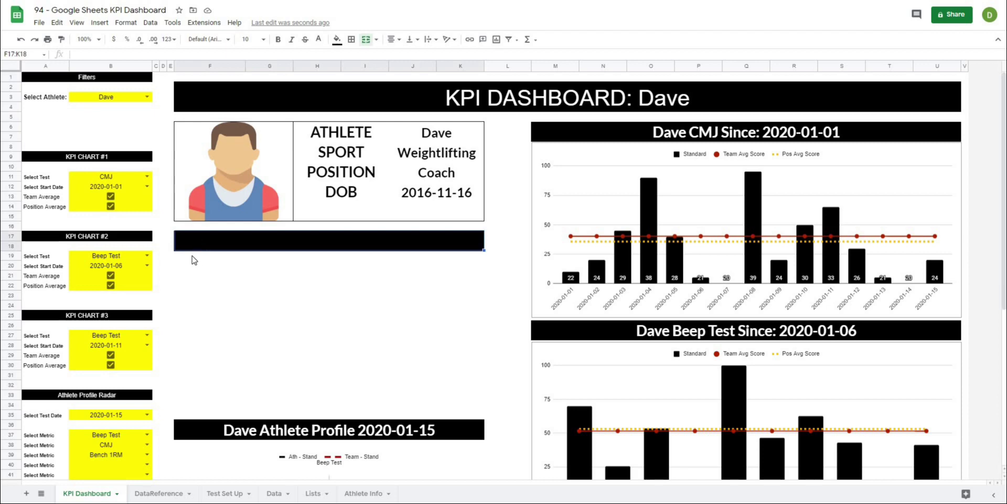
drag(194, 260, 481, 417)
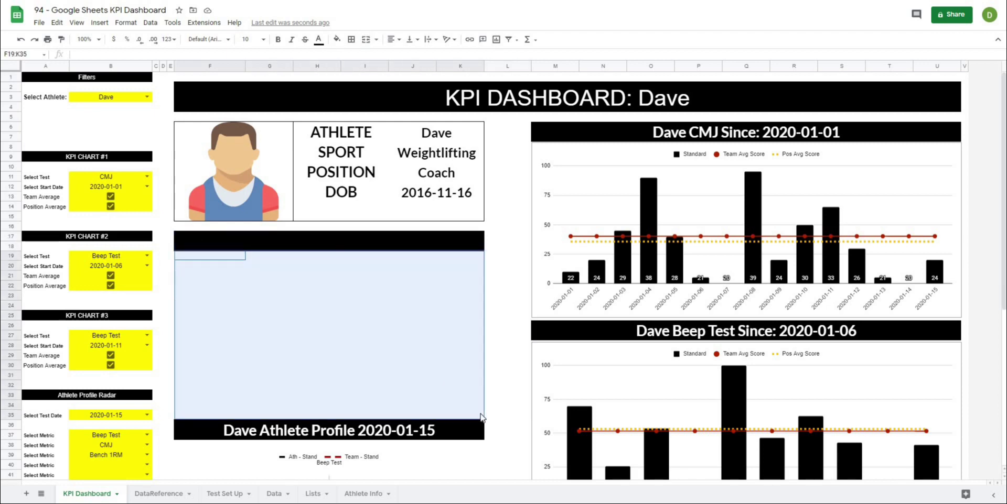
click(210, 264)
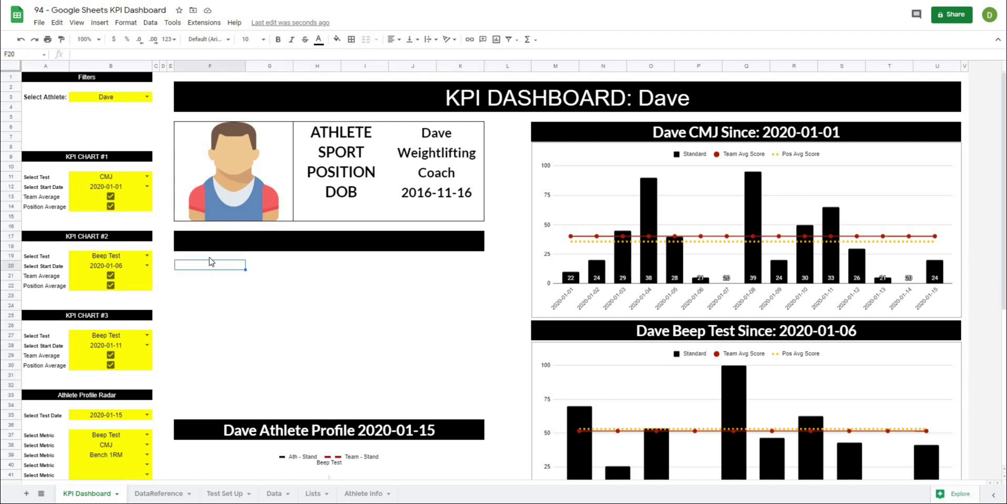
click(208, 257)
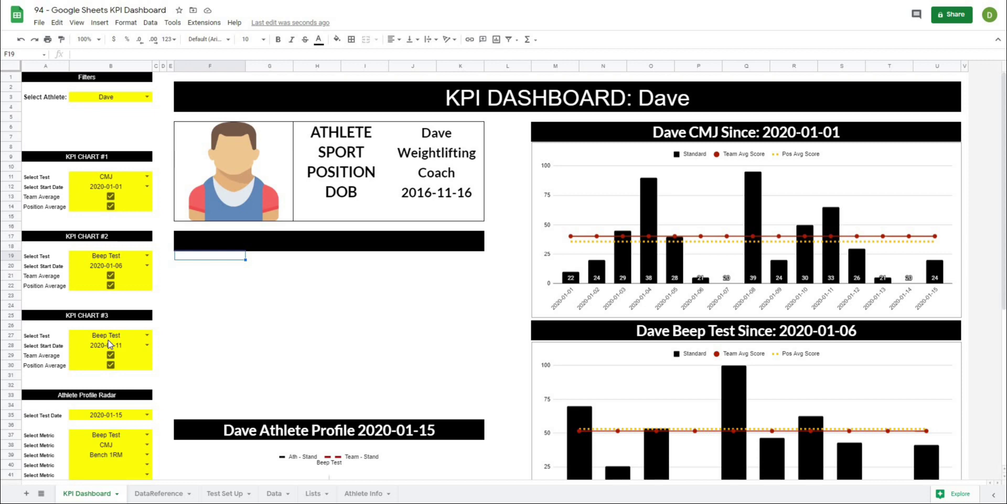
click(231, 298)
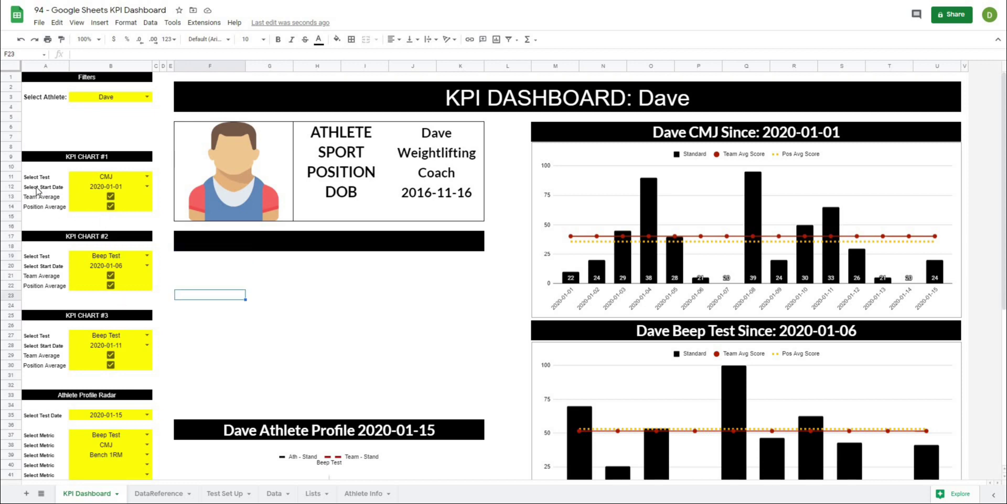
Copy the KPI Chart #1 start date label and dropdown into rows 4 and 5 of the Filters section.
drag(36, 190, 81, 194)
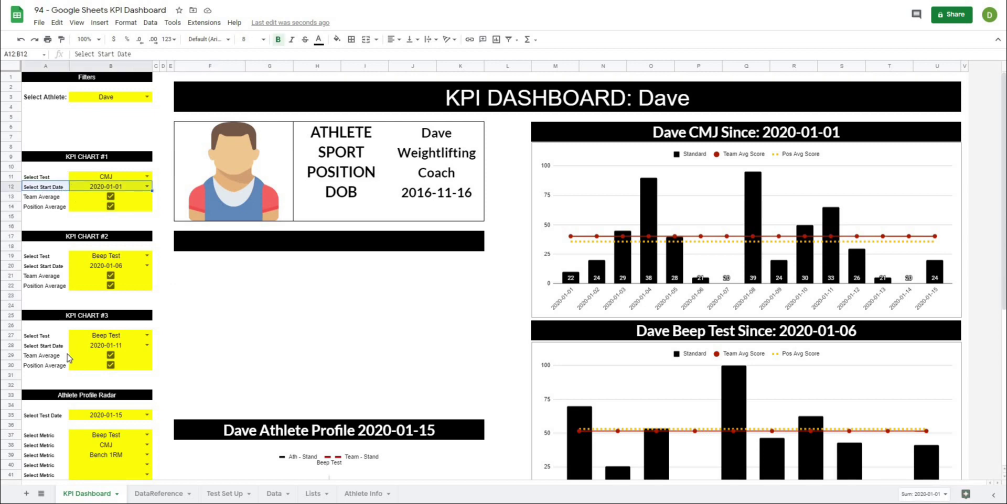
key(ctrl+c)
click(38, 107)
key(ctrl+v)
click(38, 117)
key(ctrl+v)
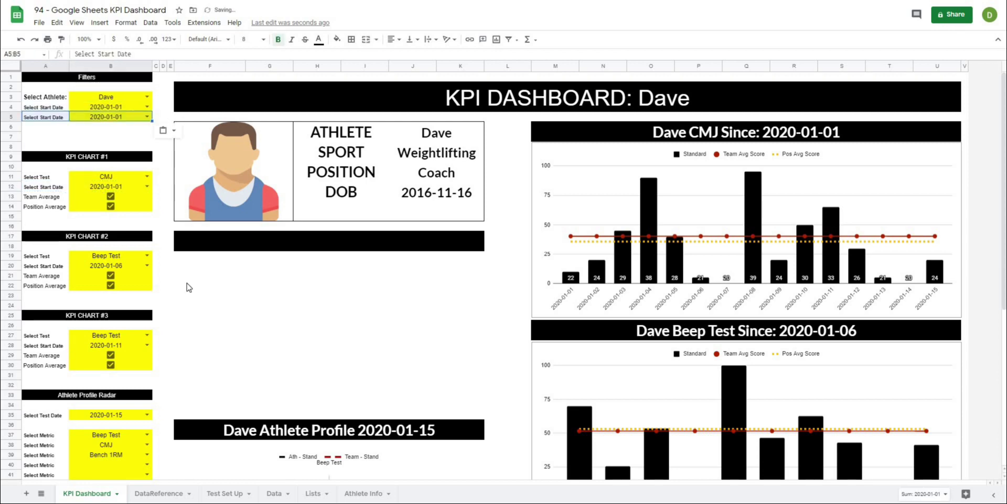
click(188, 288)
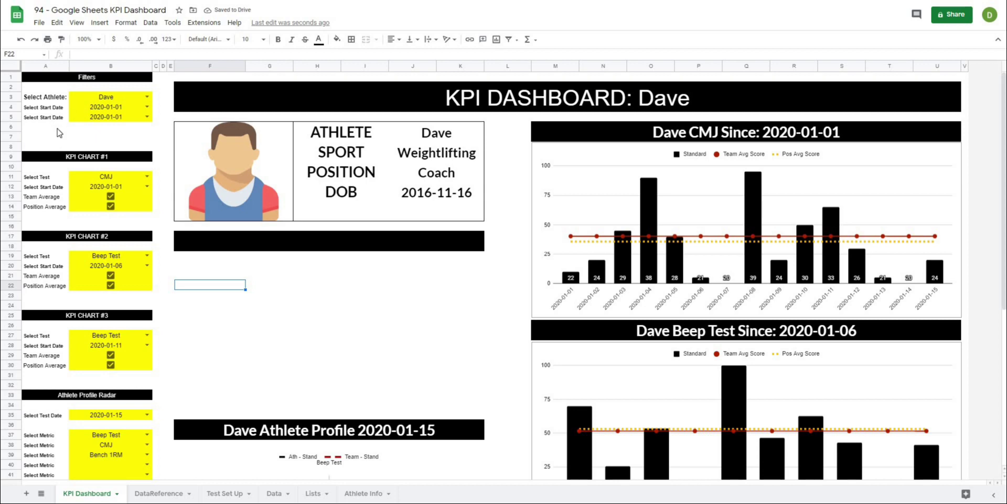
Rename the copied filter labels in A4 and A5 as Start Date and End Date.
click(50, 107)
text(S)
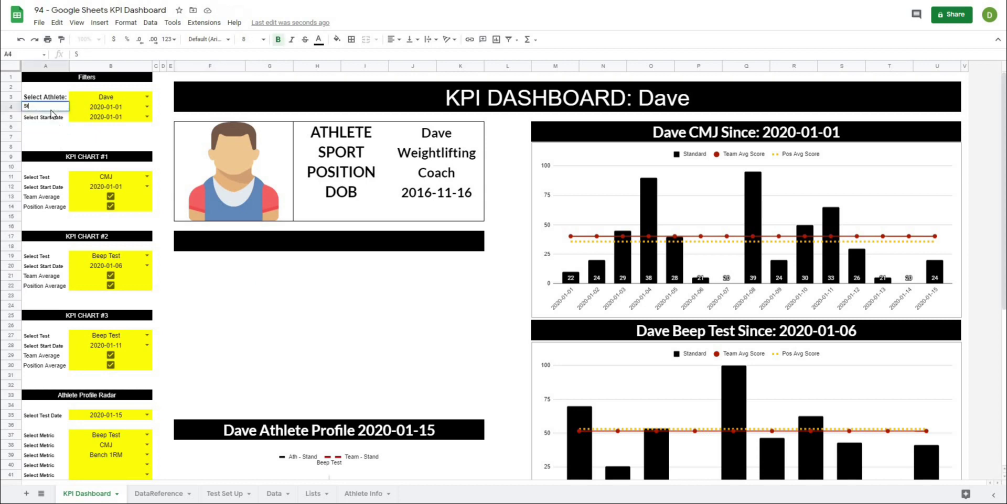
text(tart Date)
key(Return)
text(EN)
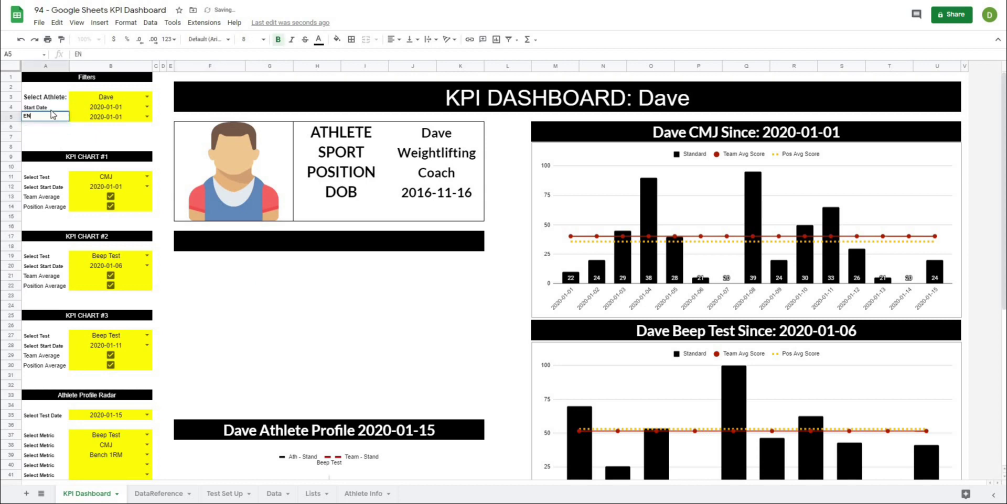
text(d Date)
Centre the Start Date and End Date labels horizontally in A4:A5.
drag(52, 108, 53, 117)
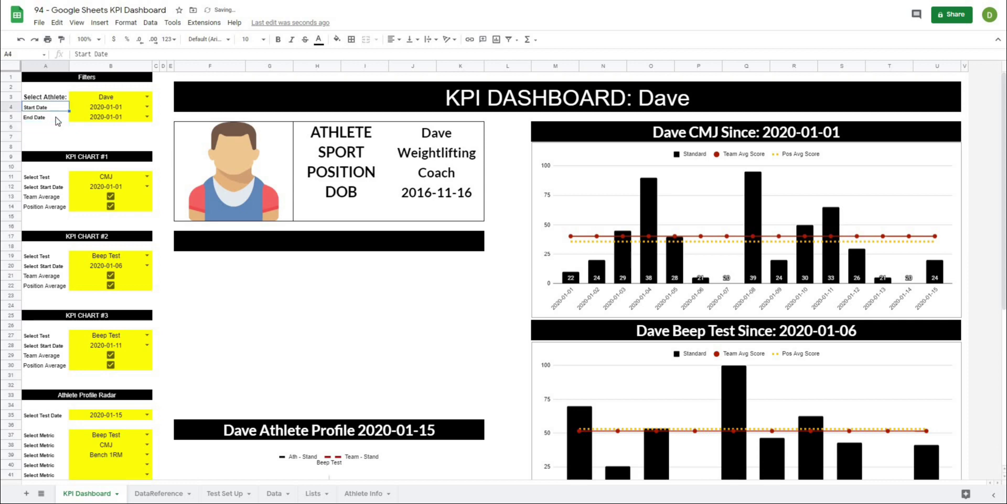
click(403, 39)
click(406, 56)
click(317, 265)
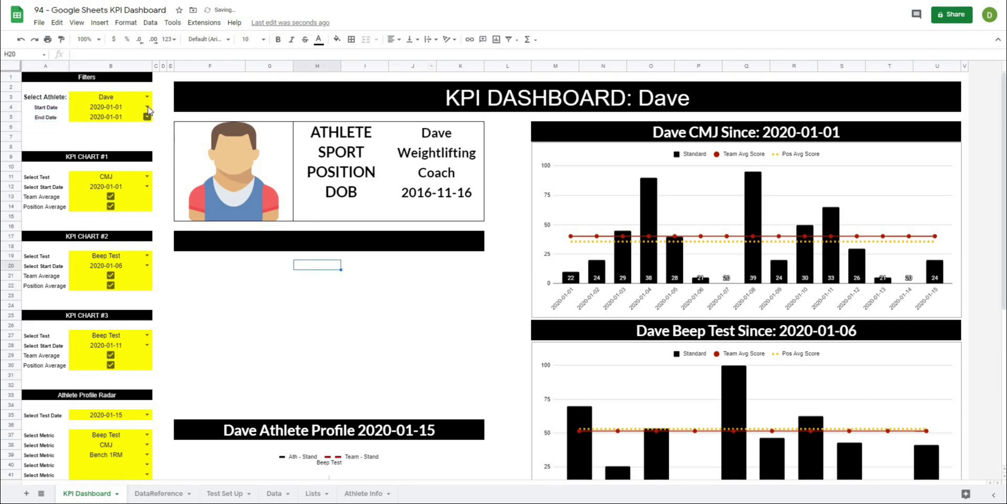
Choose 2020-01-01 as the start date and 2020-01-15 as the end date in the Filters section.
click(147, 107)
click(128, 120)
click(147, 116)
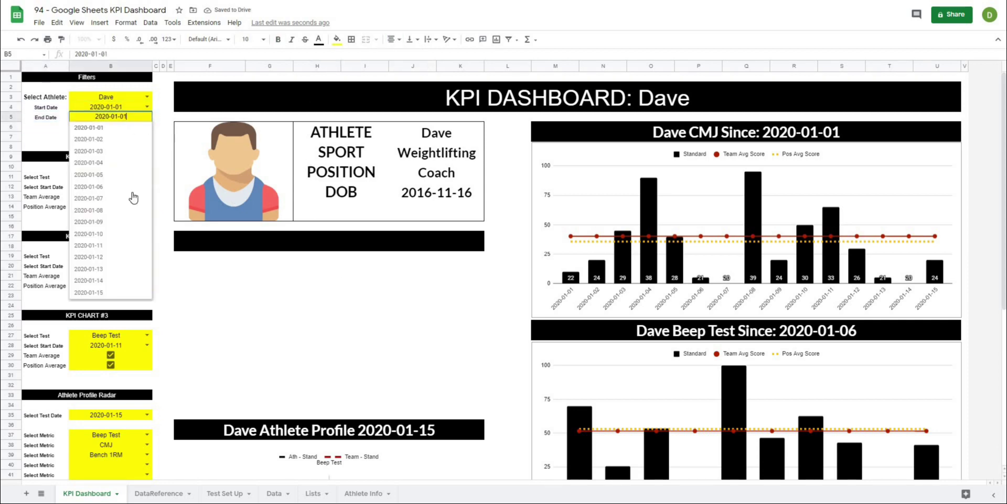
click(128, 223)
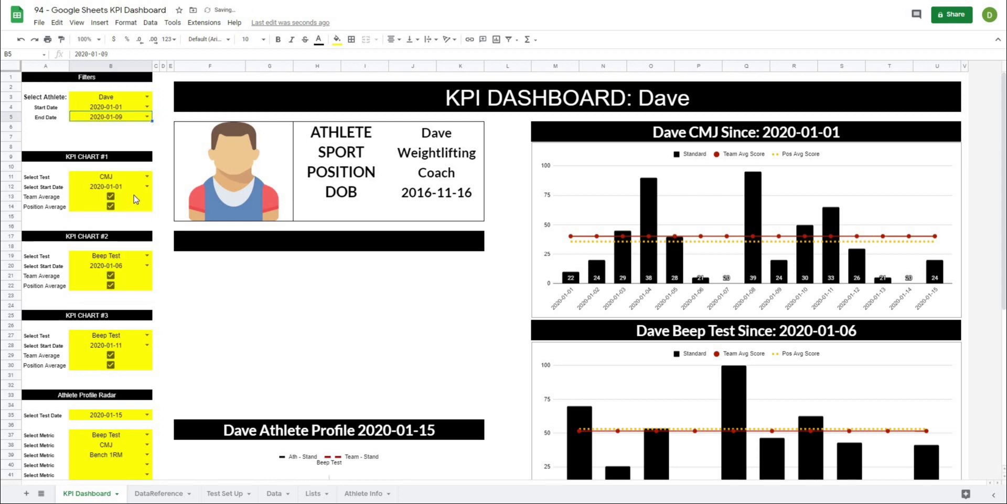
click(147, 116)
click(147, 116)
click(147, 116)
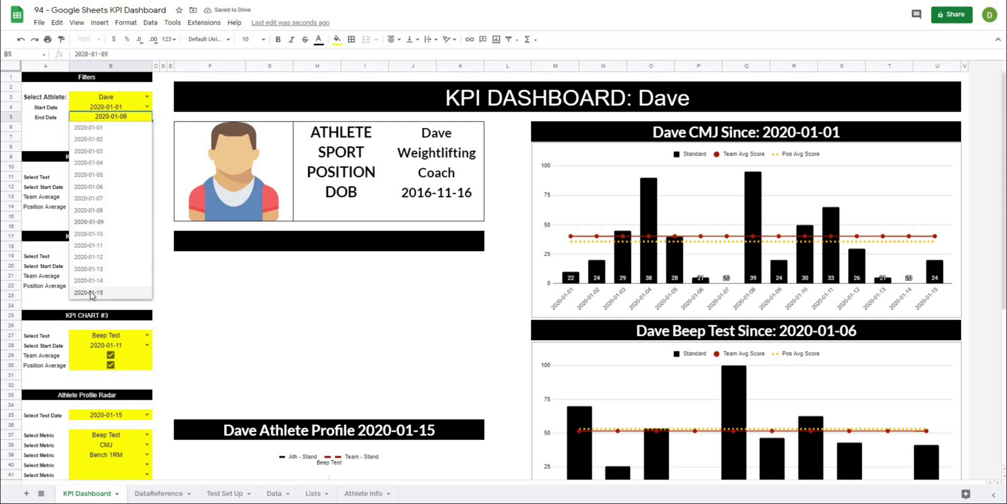
click(91, 294)
click(214, 276)
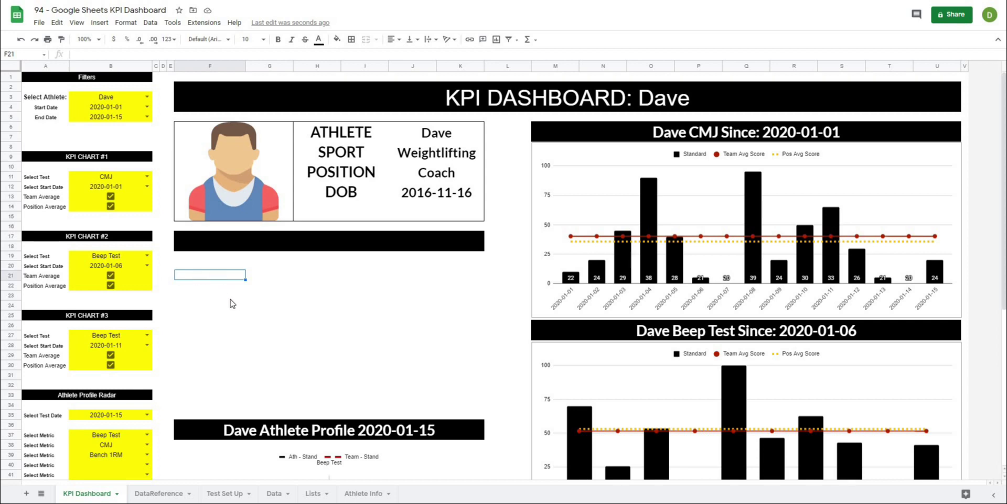
Copy only the formatting of the Athlete Profile header onto the empty black header bar in F17:K18.
click(263, 296)
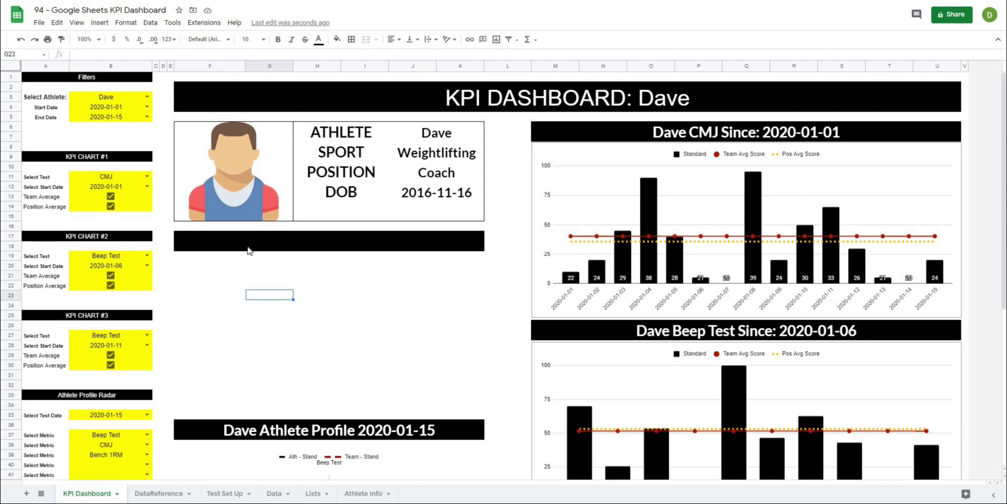
key(ctrl+Up)
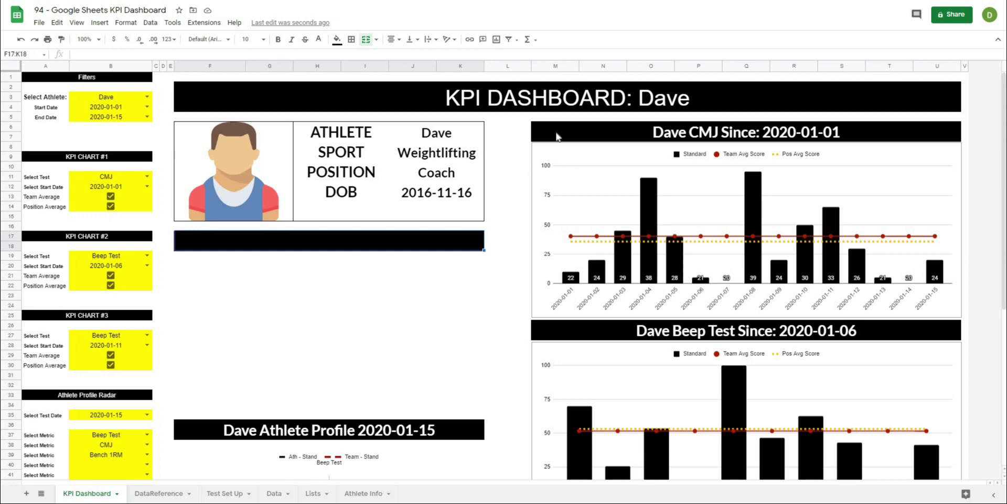
click(324, 432)
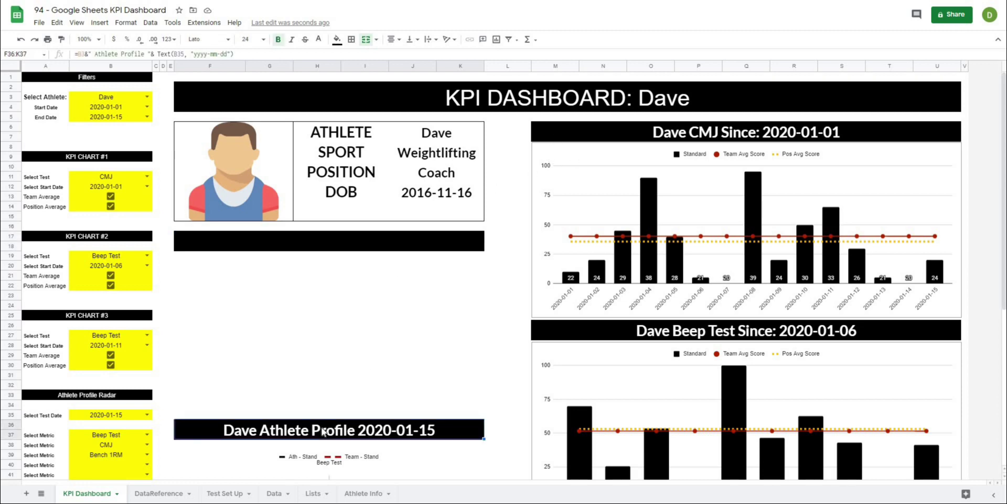
key(ctrl+c)
right_click(299, 242)
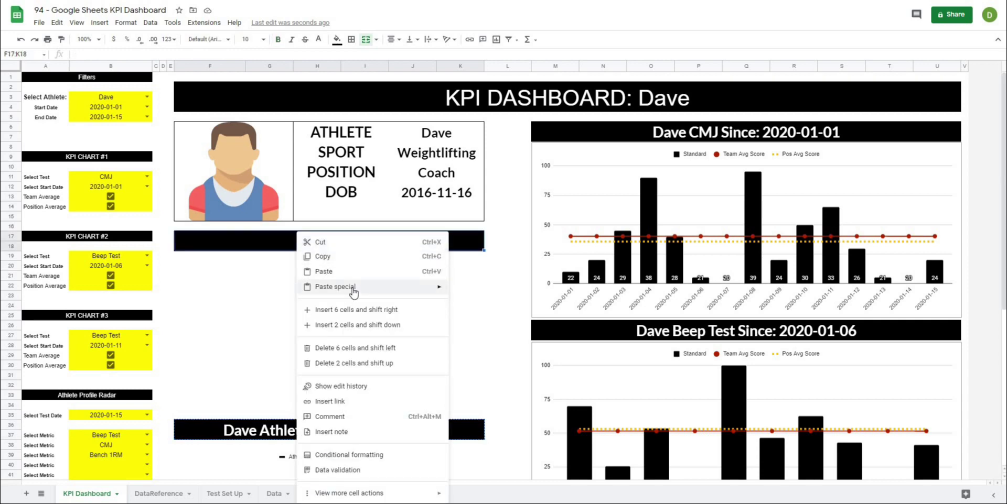
mouse_move(351, 287)
click(474, 306)
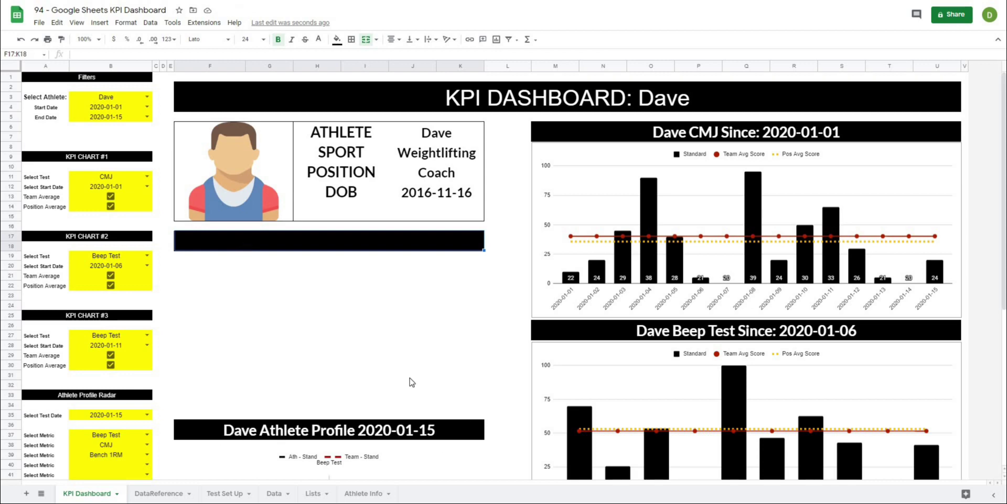
click(399, 367)
Begin the title formula in F17:K18 by joining the selected athlete in B3 with the text " KPI TREND REPORT ".
click(236, 245)
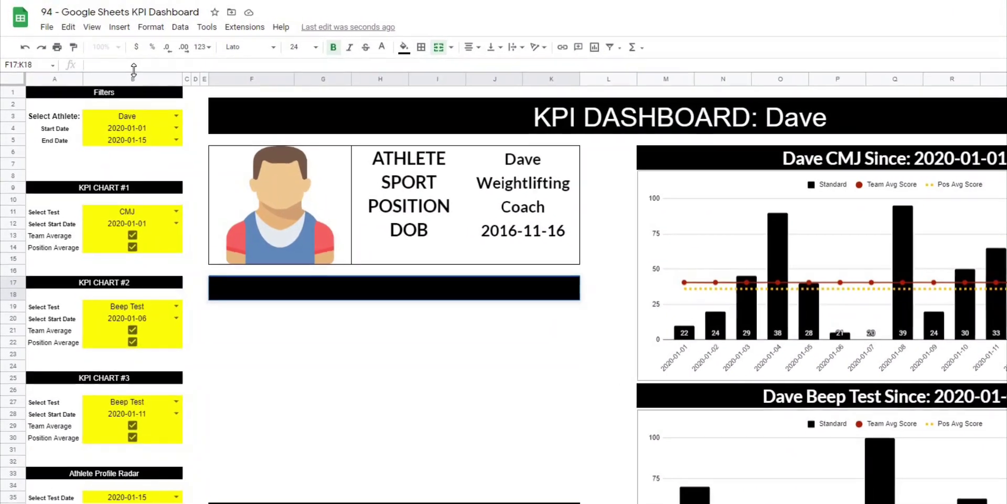
text(=)
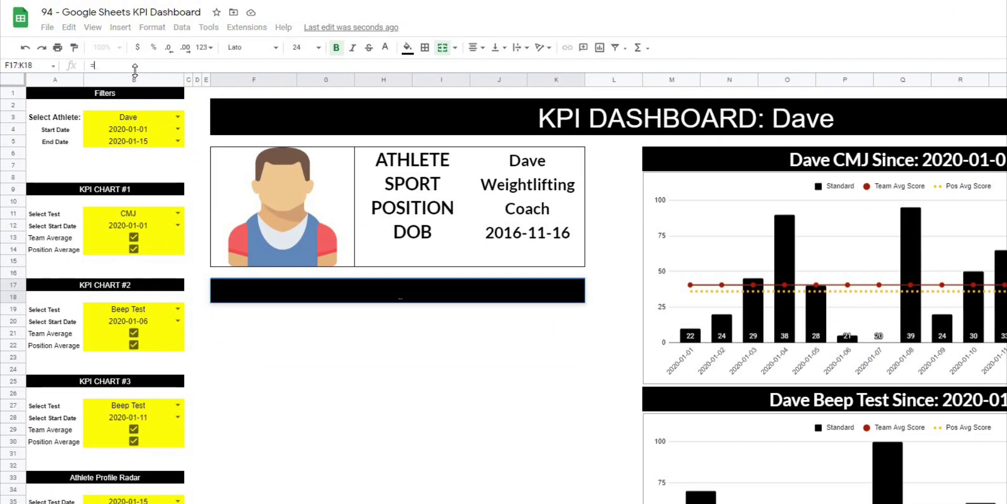
click(125, 121)
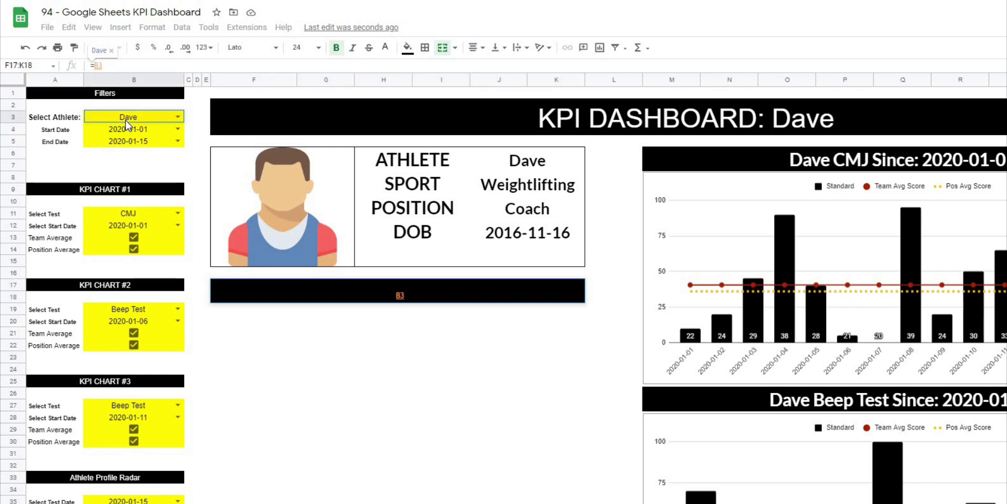
text(&")
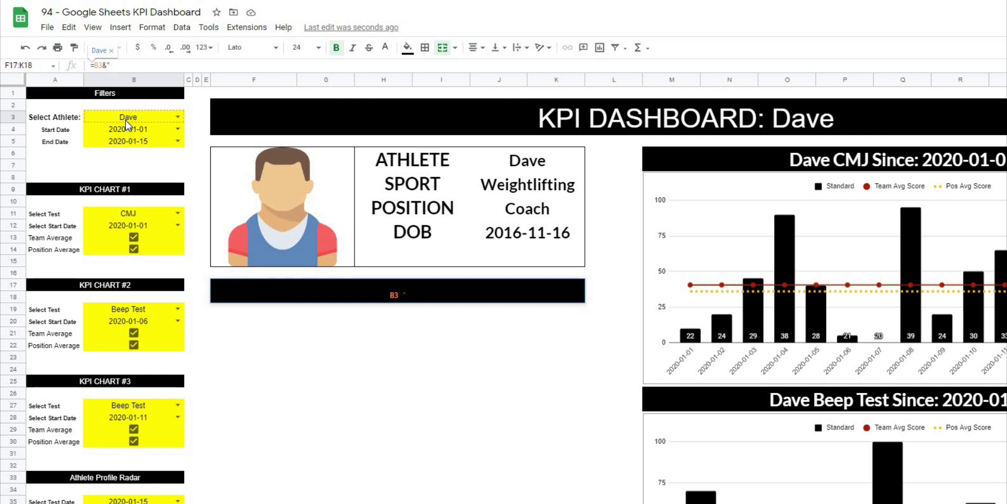
text( KPI TREND )
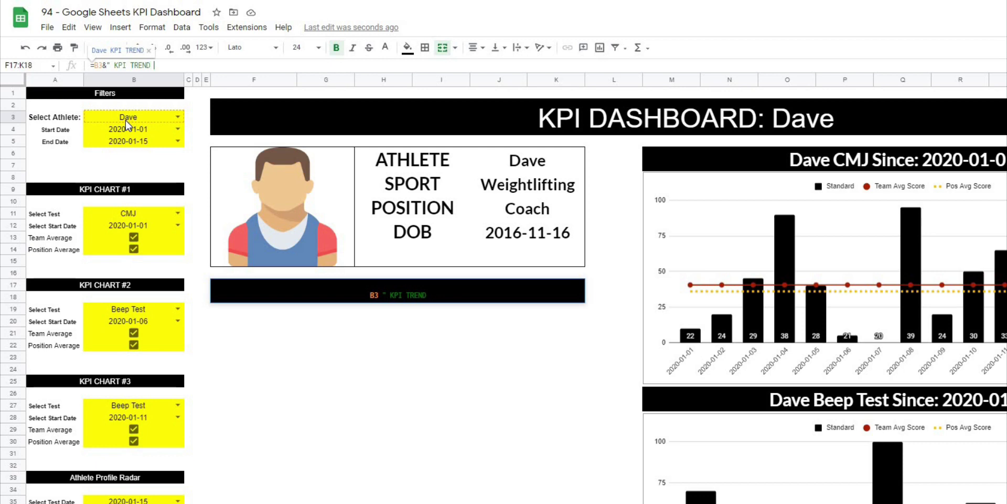
text(REPORT)
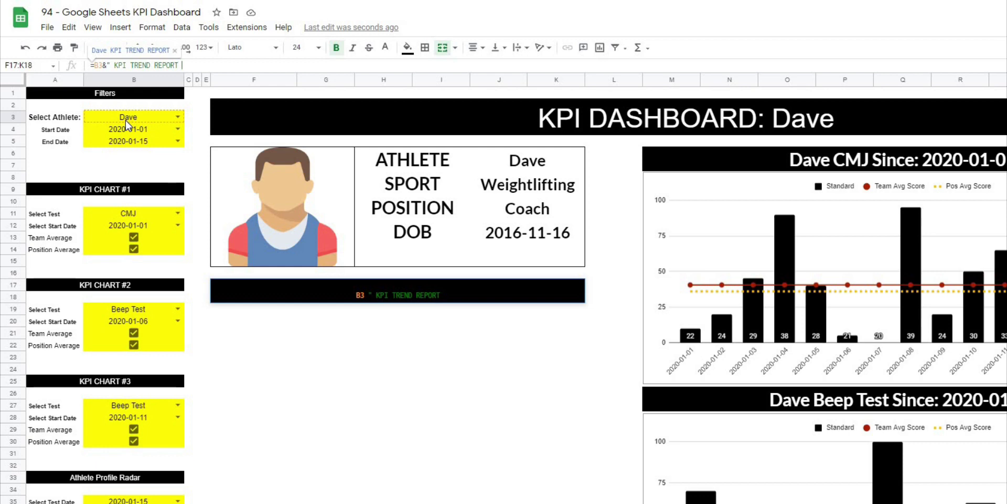
text(")
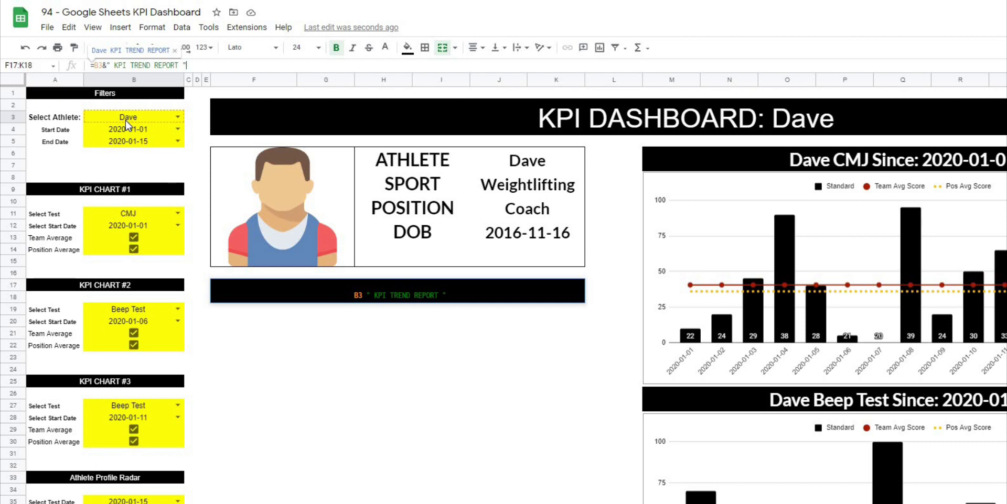
Append "From: " and the start date in B4, converted with the TEXT function to the format "yyyy-mm-dd", to the title formula.
text(&)
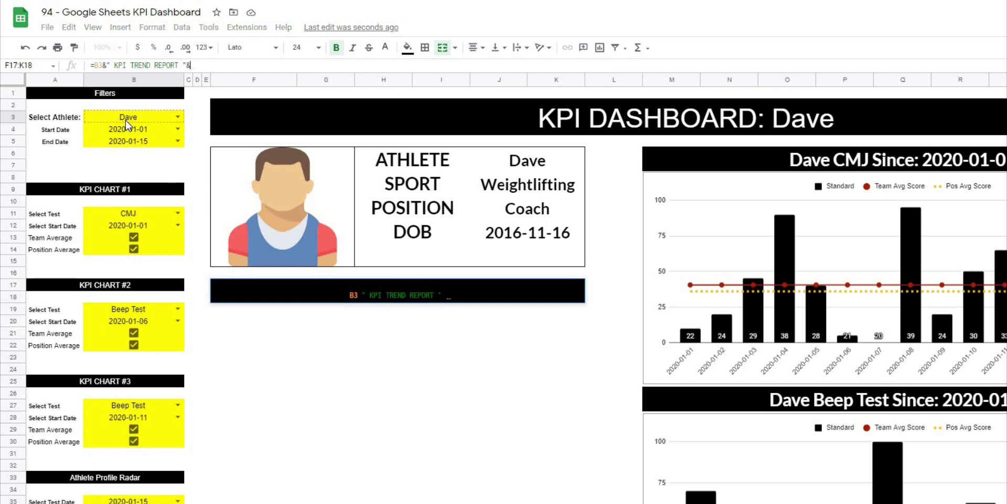
text(")
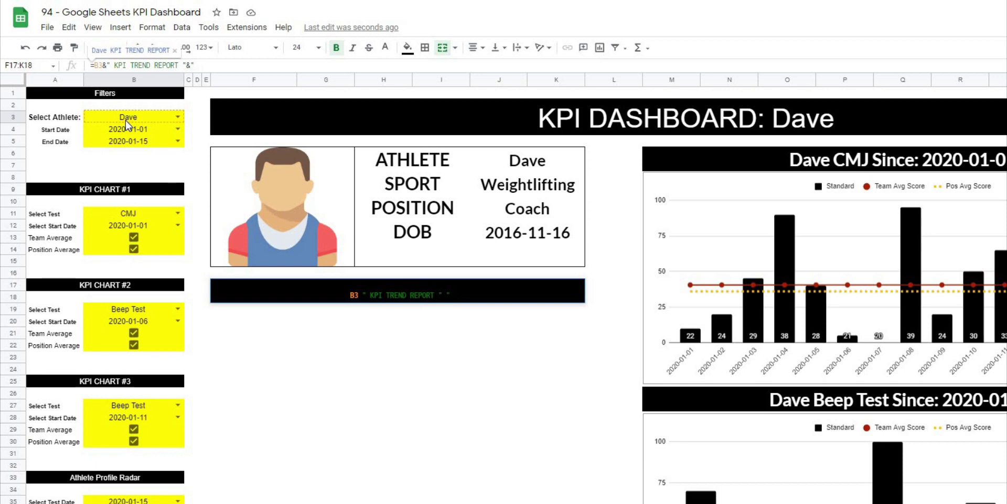
text(From)
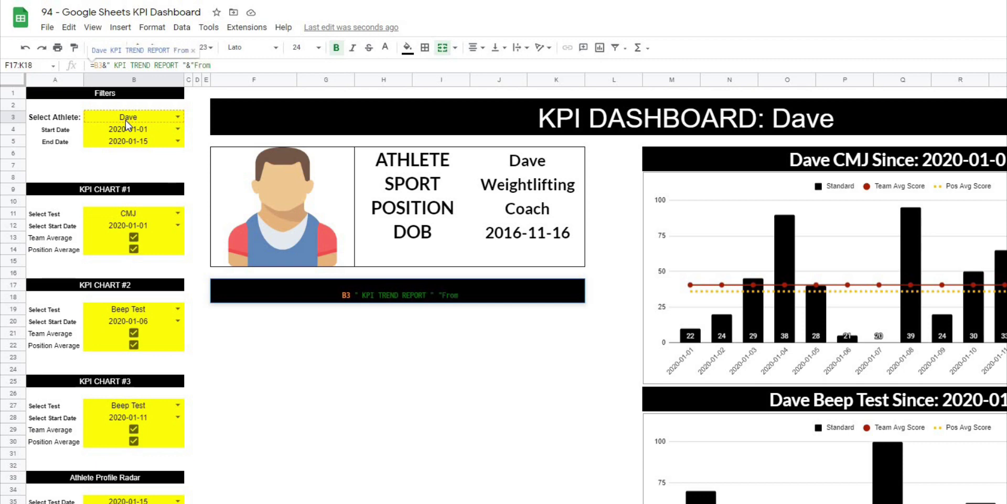
text(: "&)
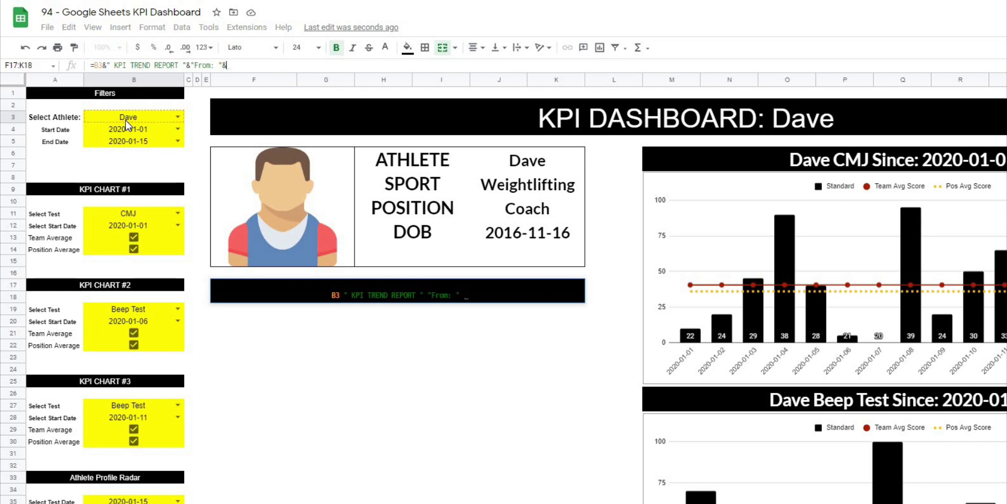
text(text()
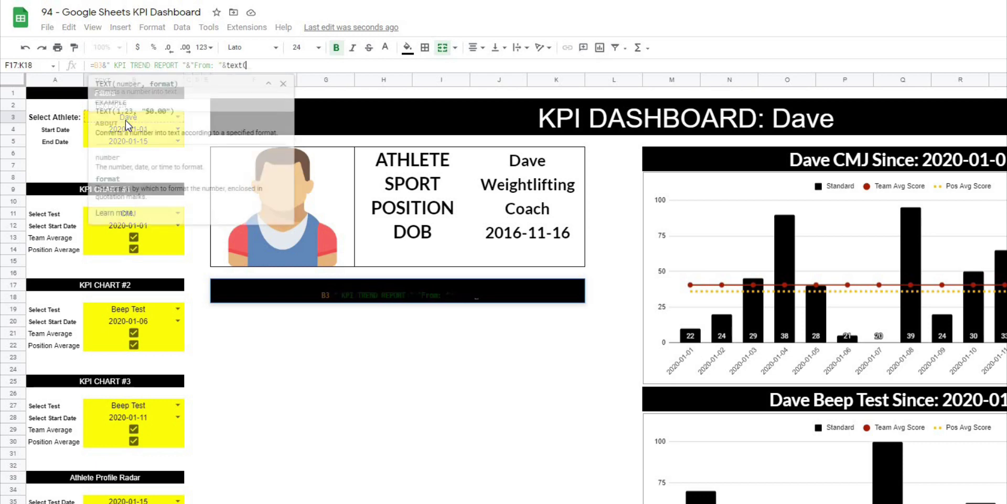
click(268, 84)
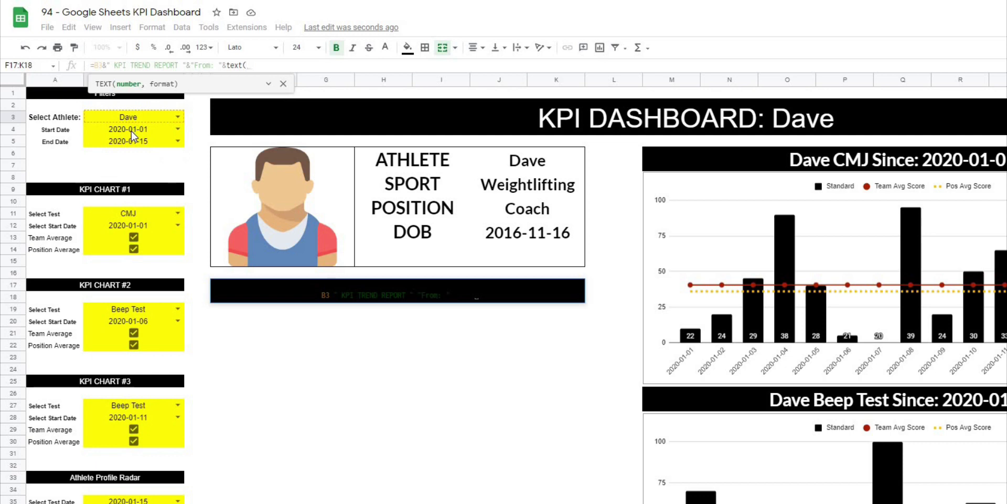
click(131, 130)
text(, )
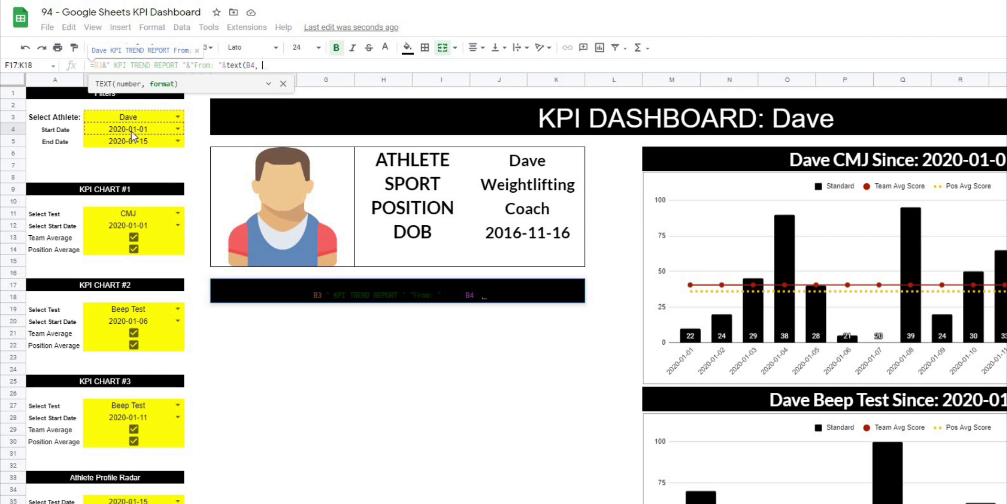
text(")
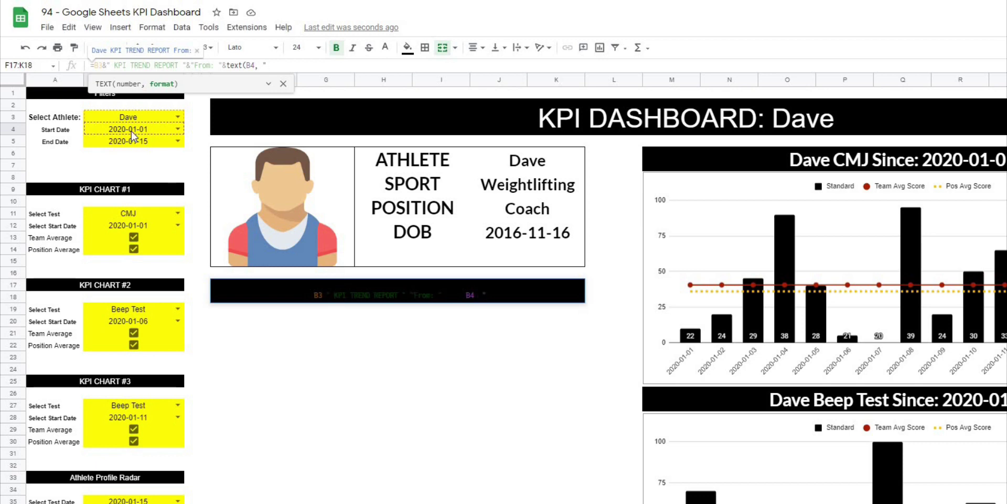
text(yyyy)
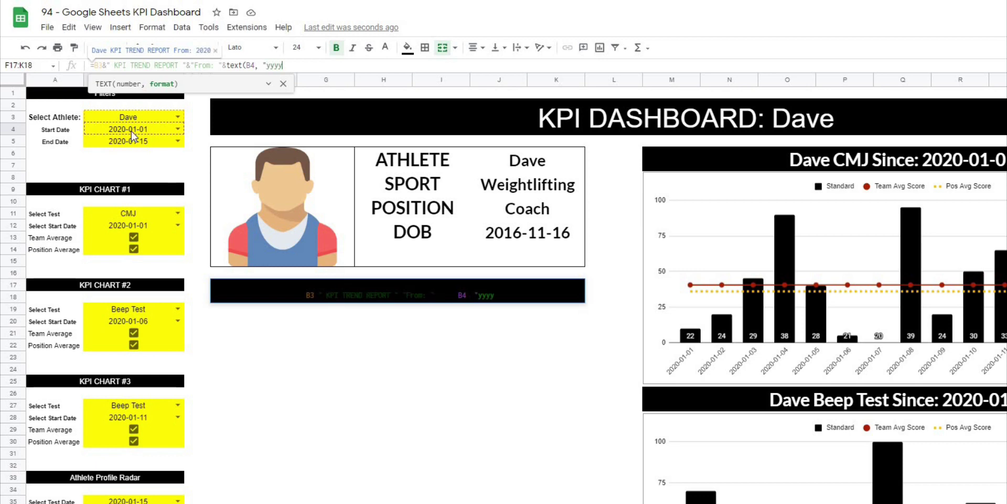
text(-mm-dd)
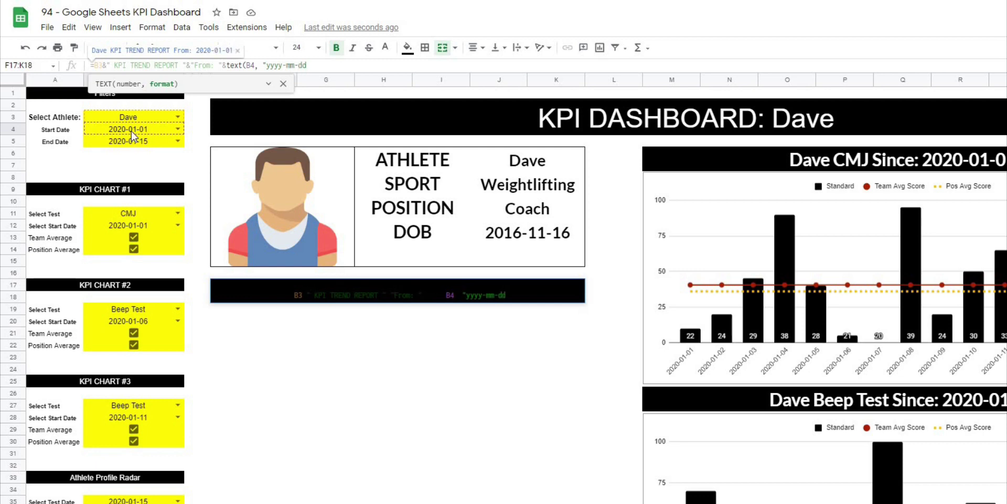
text("))
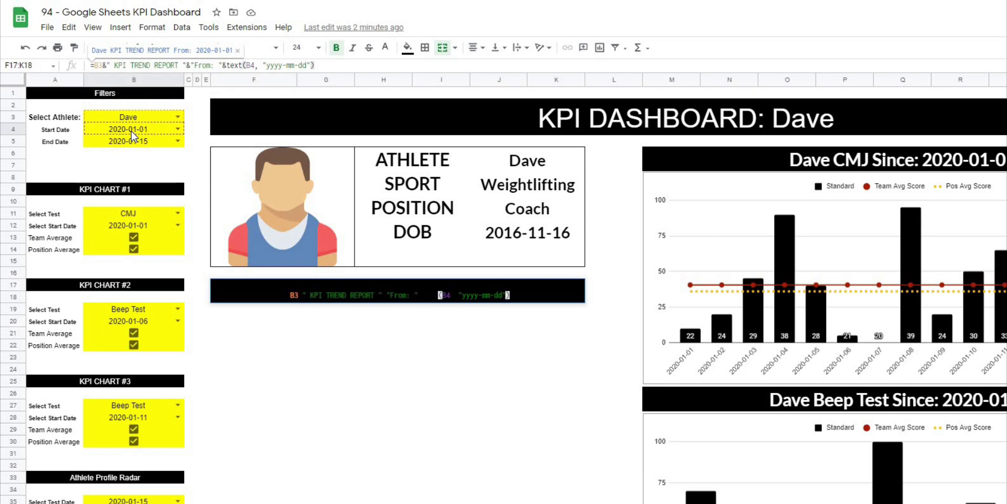
Complete the title formula with " To: " and the end date in B5, converted with TEXT to the format "yyyy-mm-dd".
text(&)
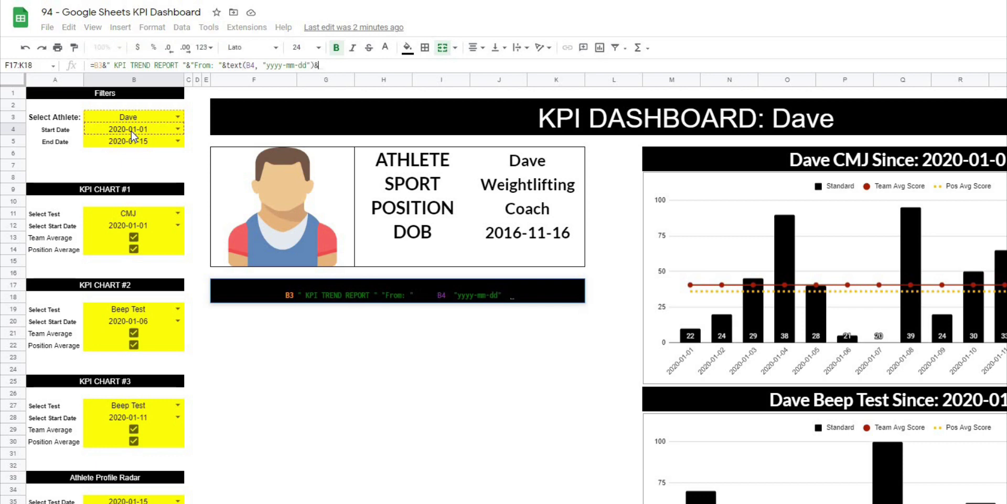
text(" To:)
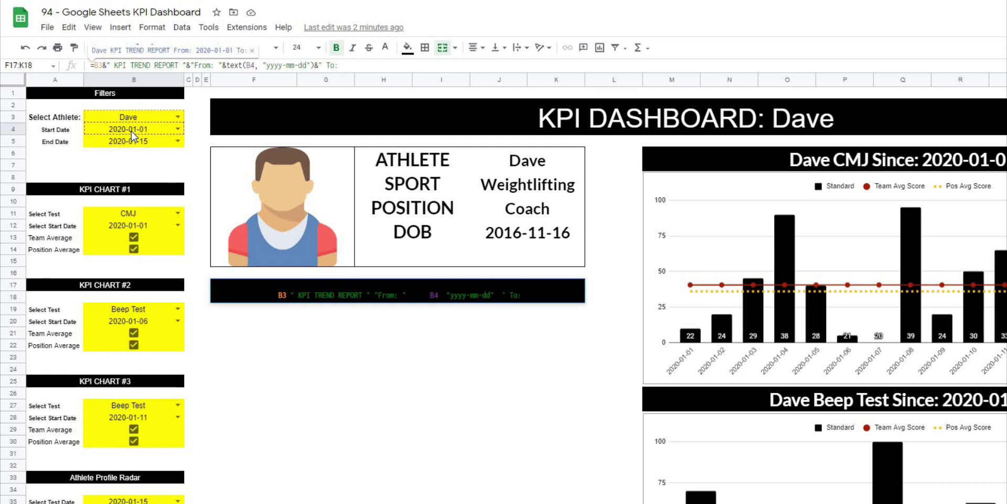
text( ")
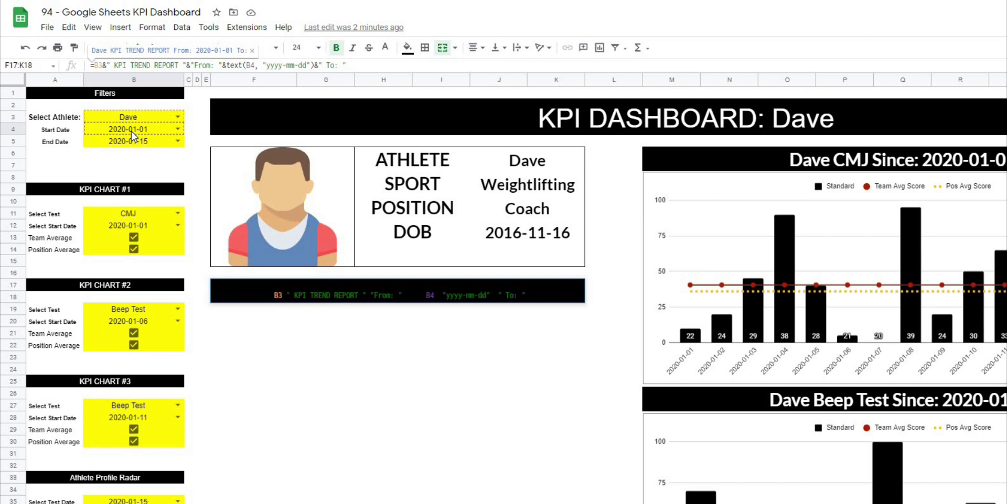
text(&)
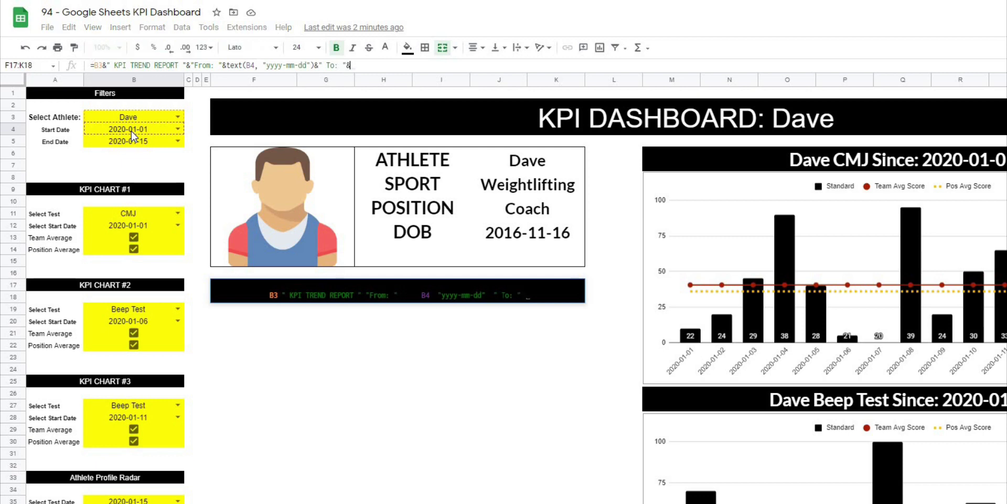
text(text()
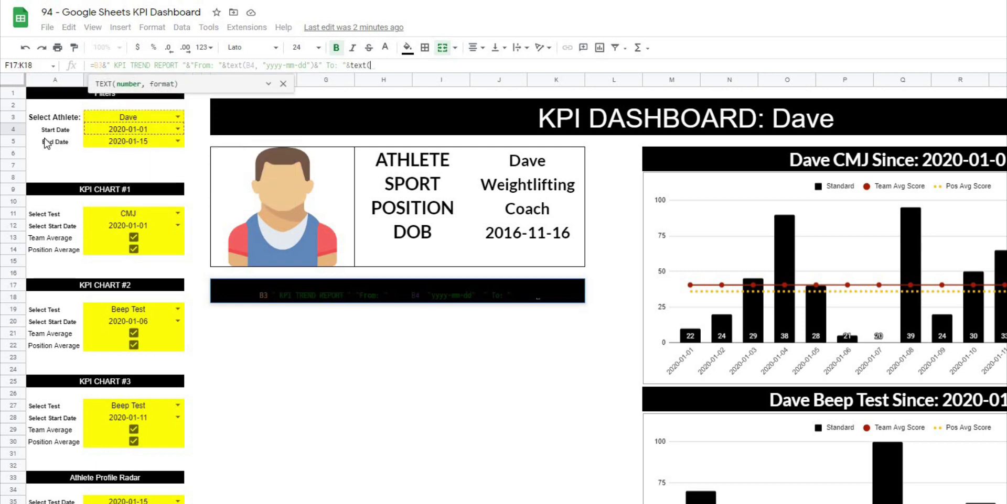
click(128, 142)
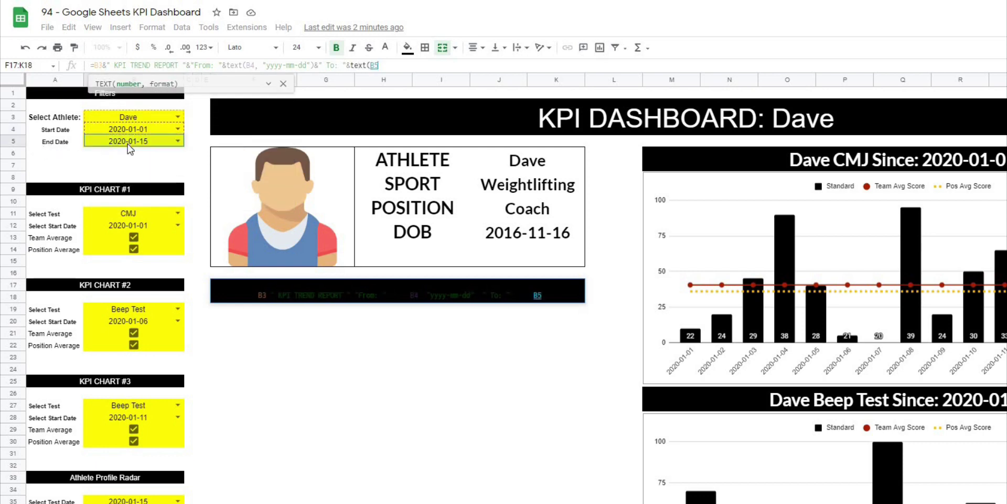
text(, ")
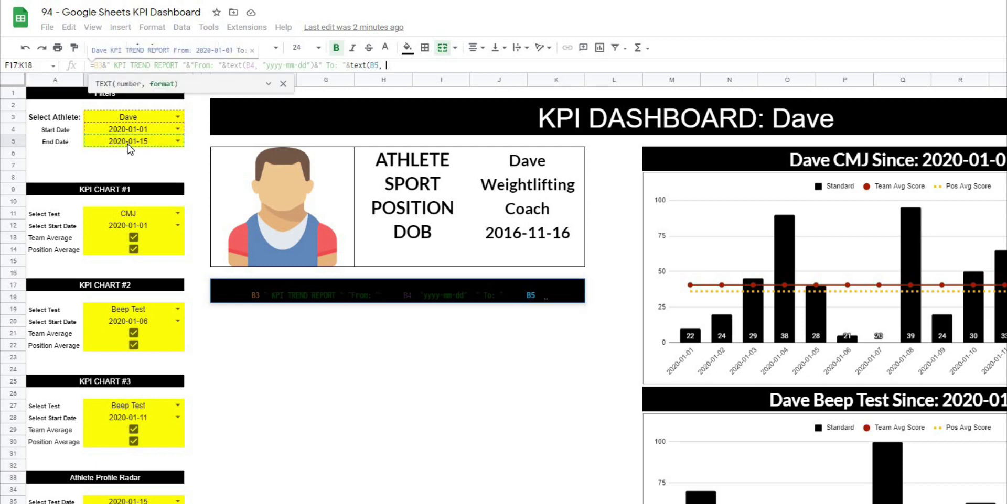
text(yyyy)
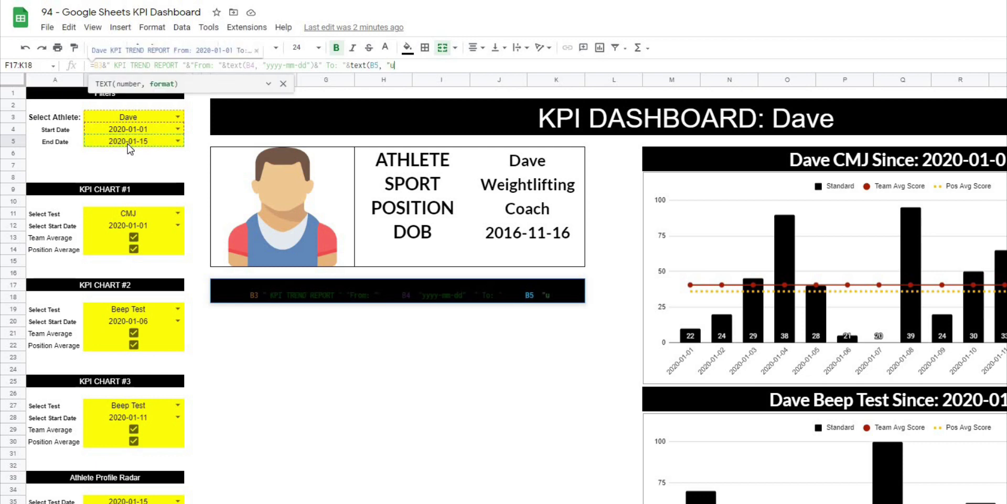
text(-)
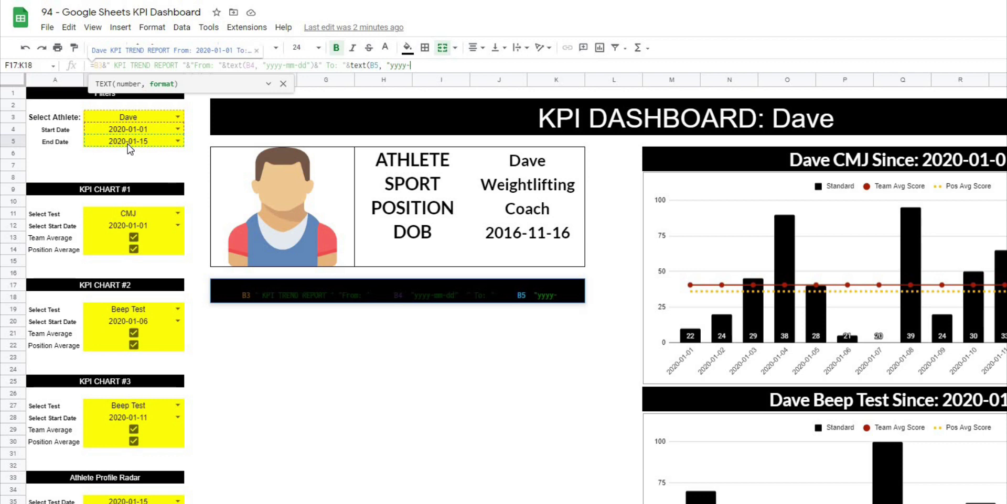
text(mm-dd)
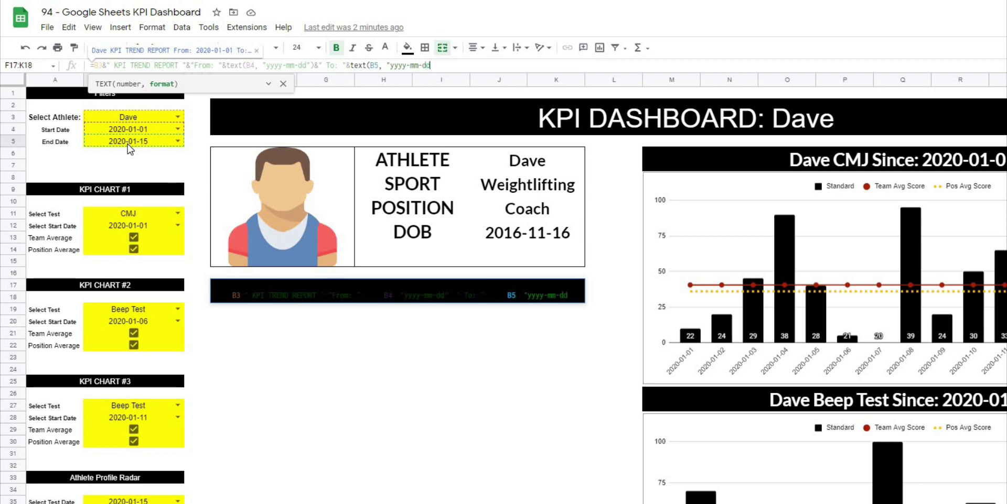
text("))
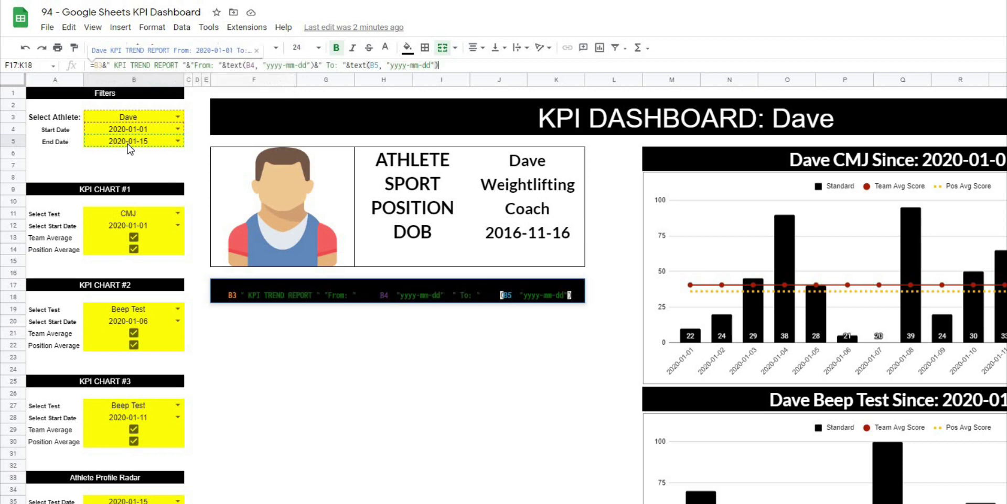
key(Return)
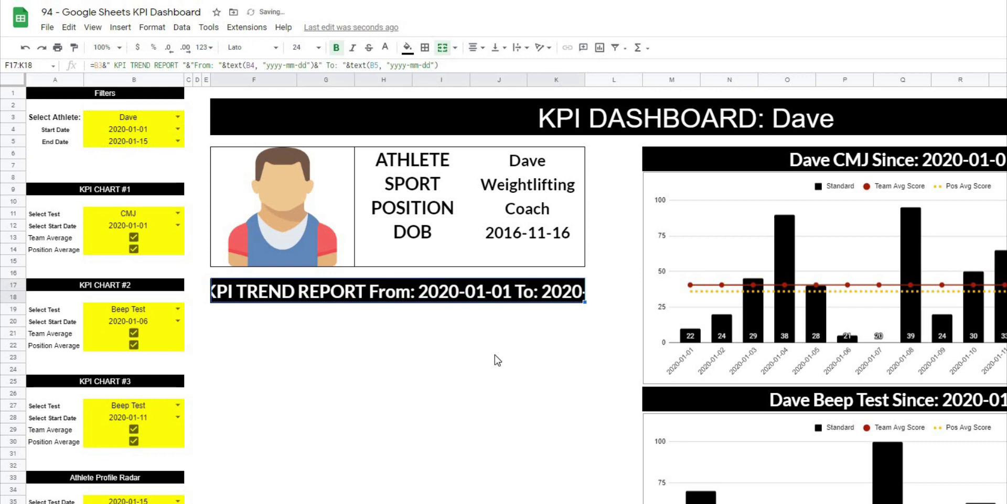
Reduce the KPI trend report title's font size to 14 and align it vertically in the middle of its header bar.
click(495, 355)
click(312, 296)
click(317, 47)
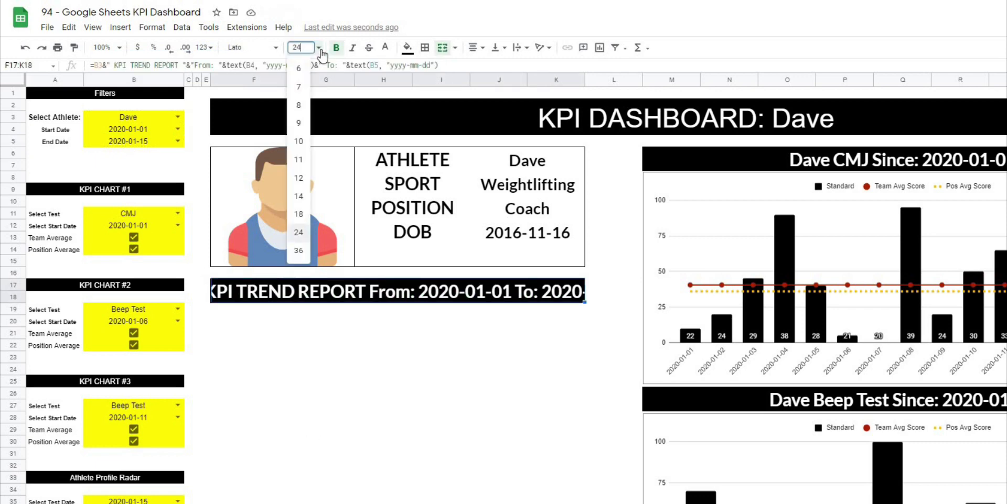
click(299, 214)
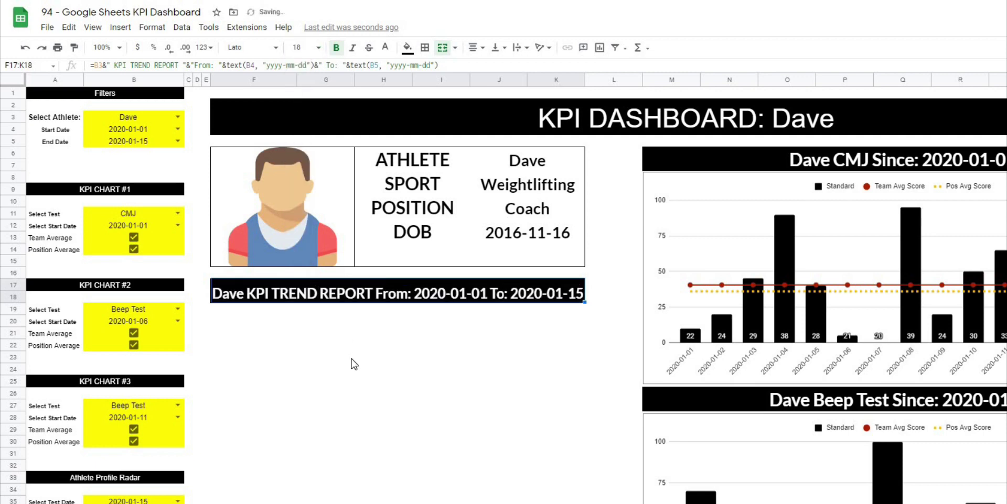
click(316, 47)
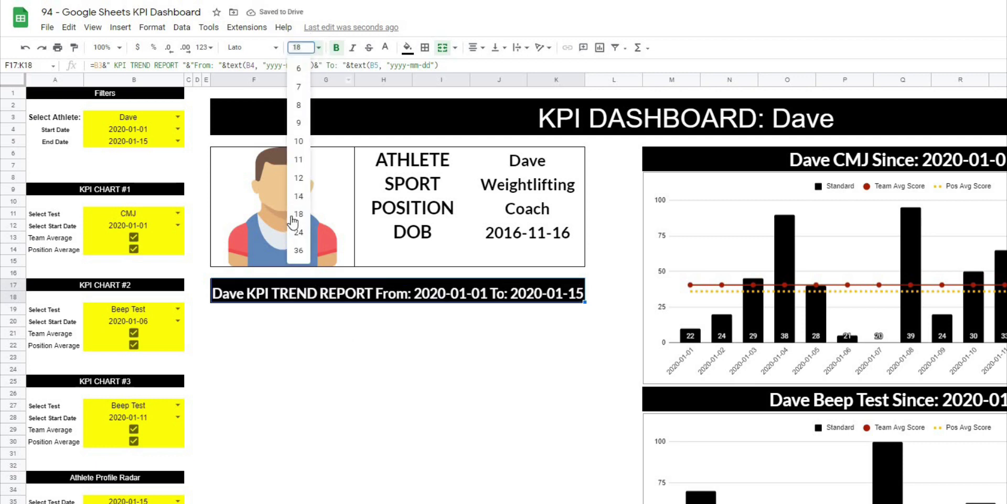
click(294, 200)
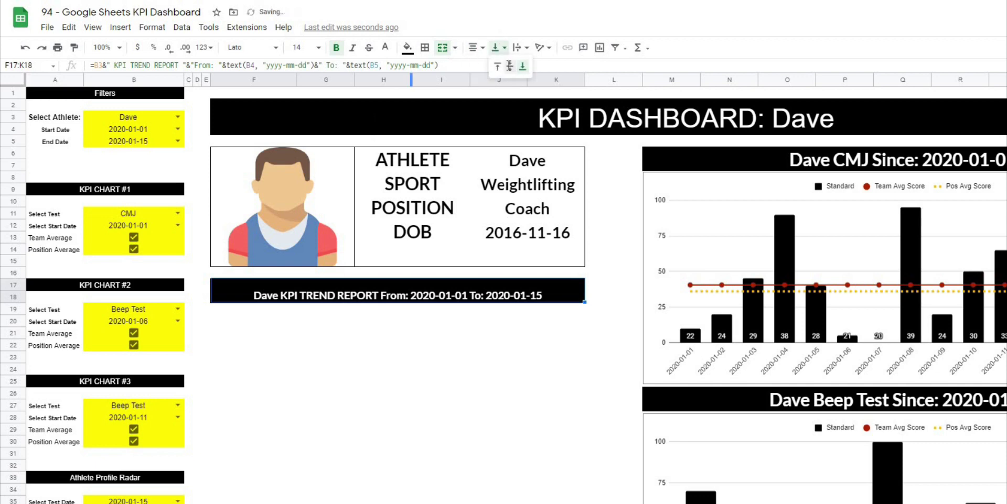
click(509, 66)
click(400, 466)
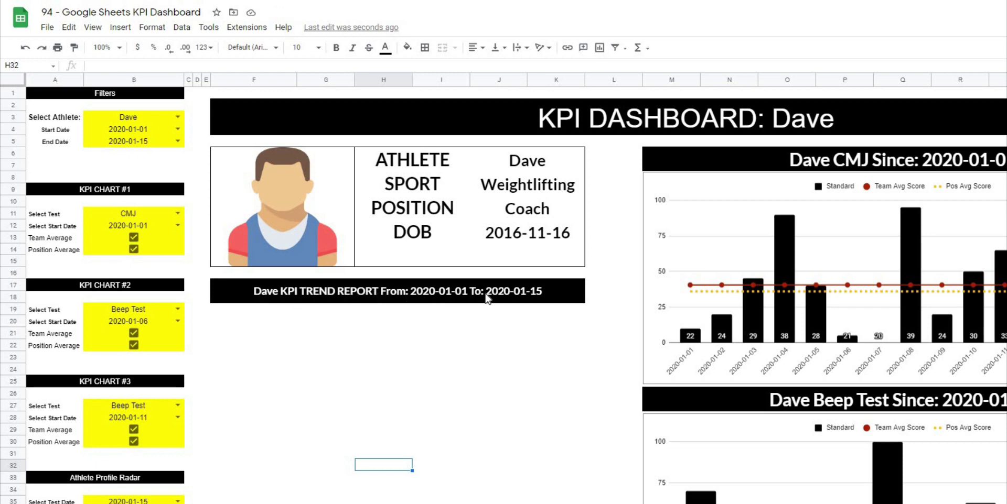
click(441, 369)
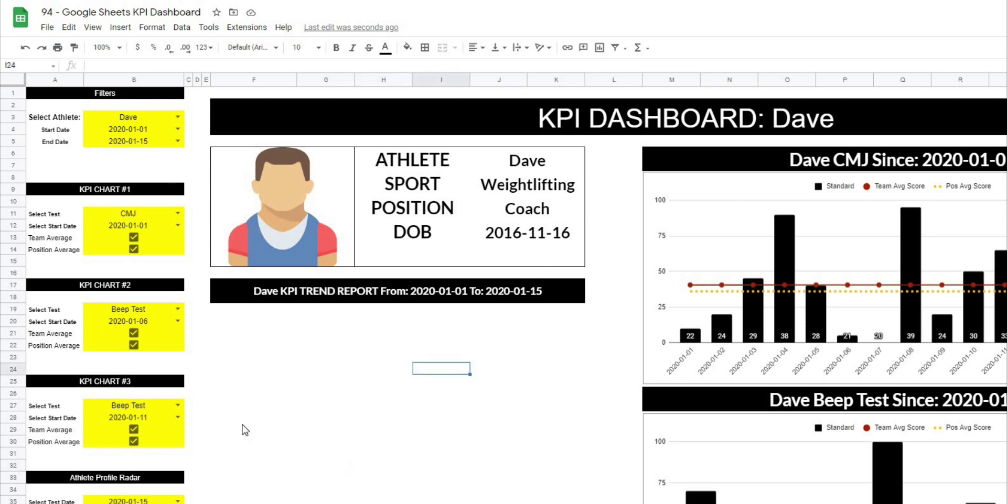
click(287, 301)
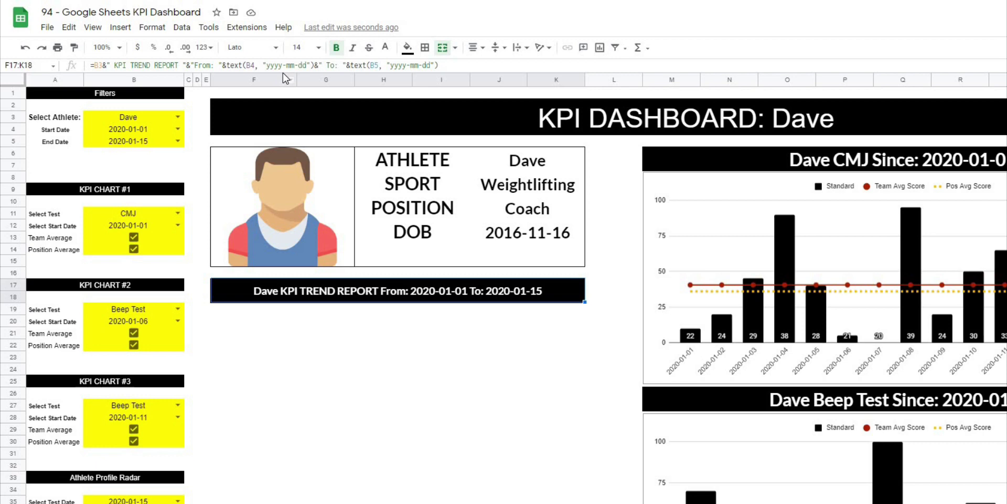
click(300, 344)
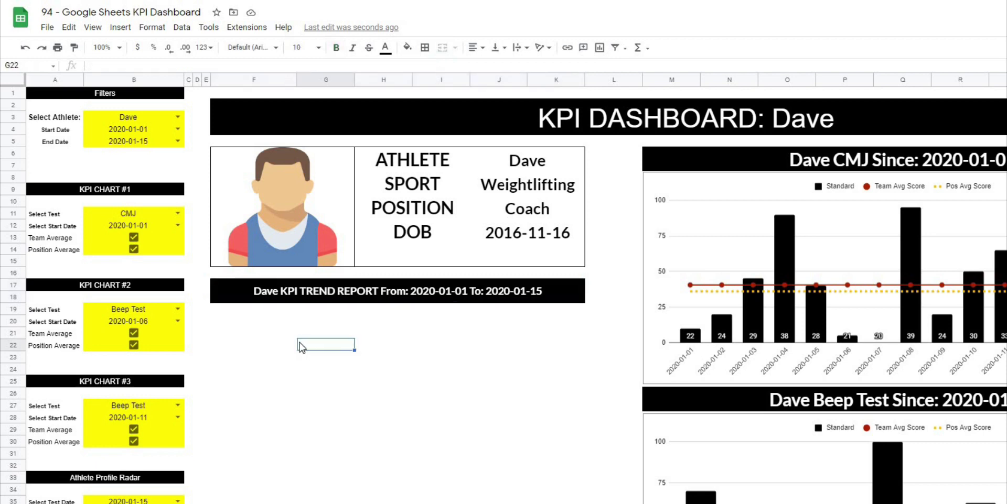
click(250, 300)
click(244, 314)
drag(315, 309, 320, 352)
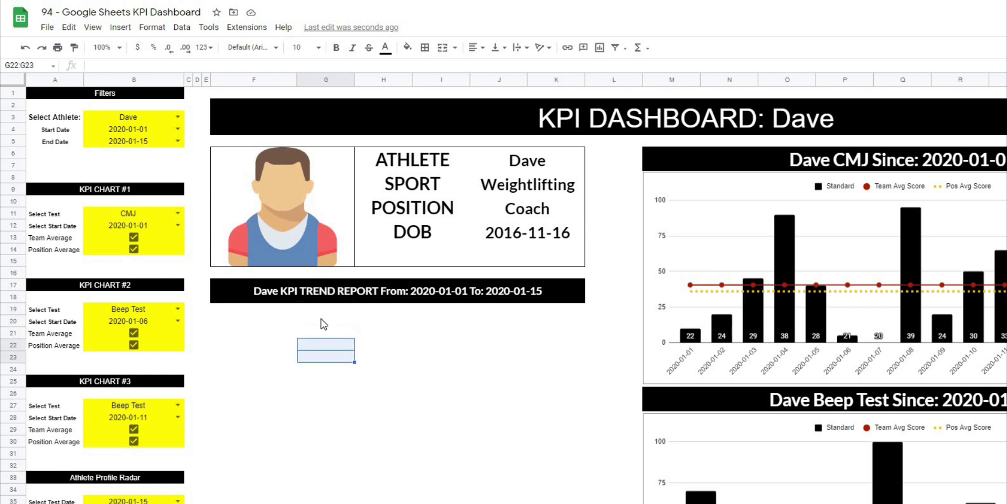
Merge G19:G20, H19:H20, I19:I20 and J19:K20 into separate header cells below the trend report title.
drag(321, 317, 324, 327)
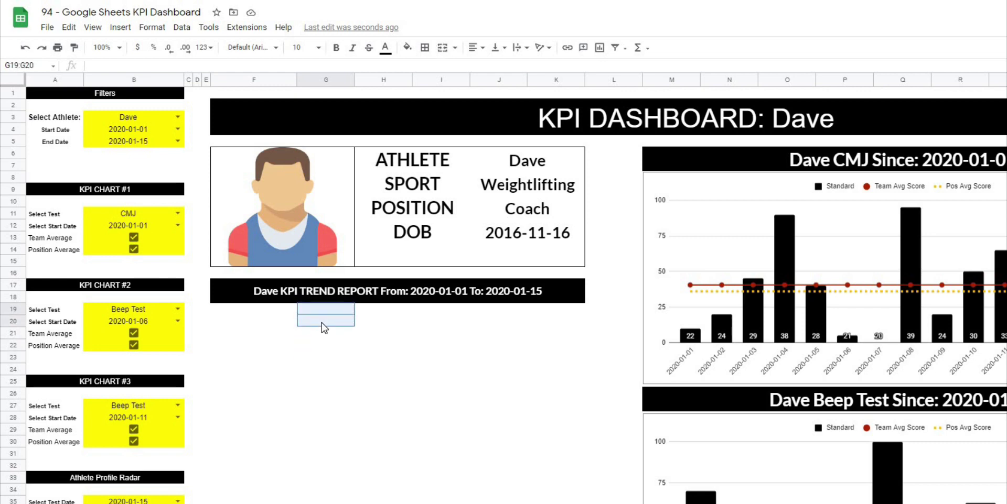
click(443, 47)
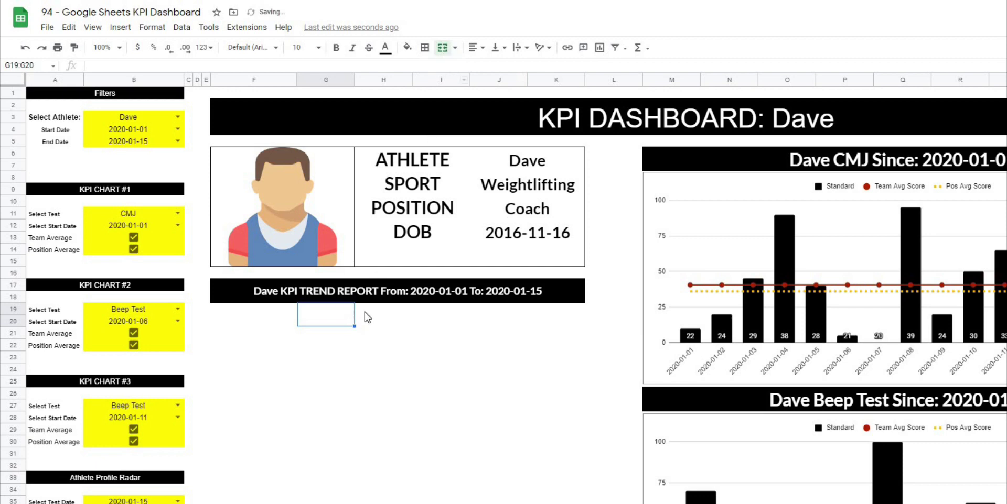
click(368, 313)
drag(371, 325, 373, 325)
click(442, 47)
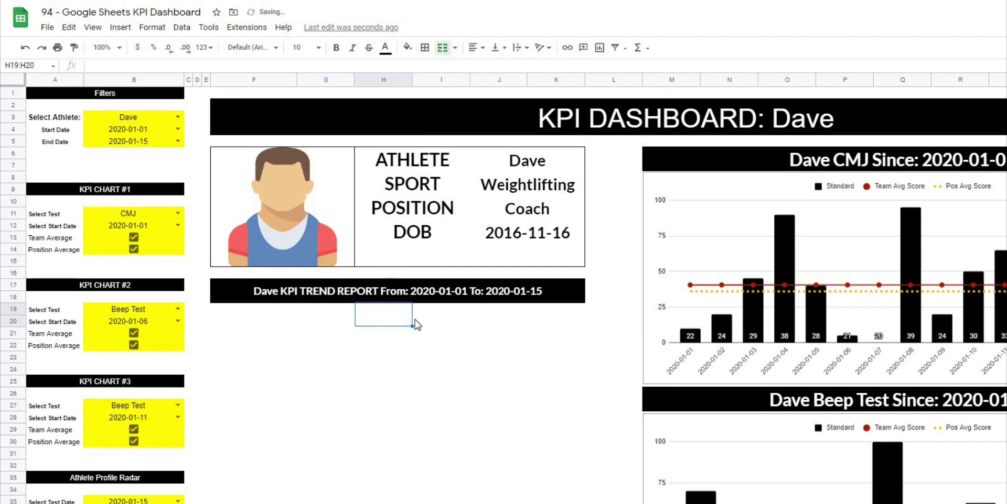
drag(442, 315, 438, 326)
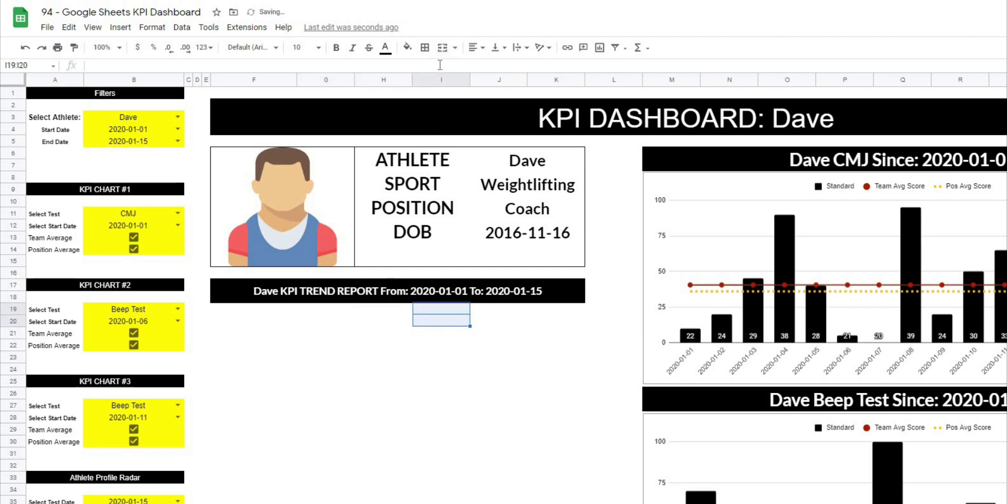
click(442, 47)
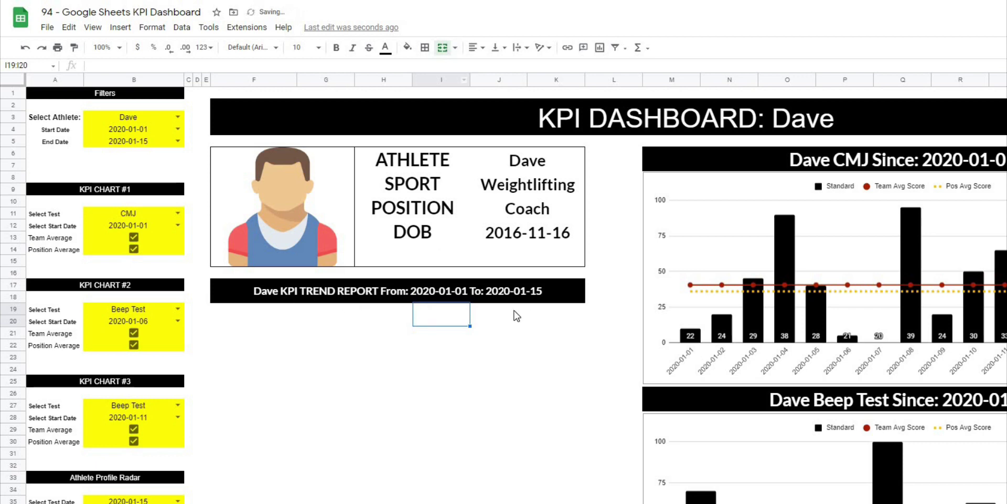
drag(507, 314, 565, 328)
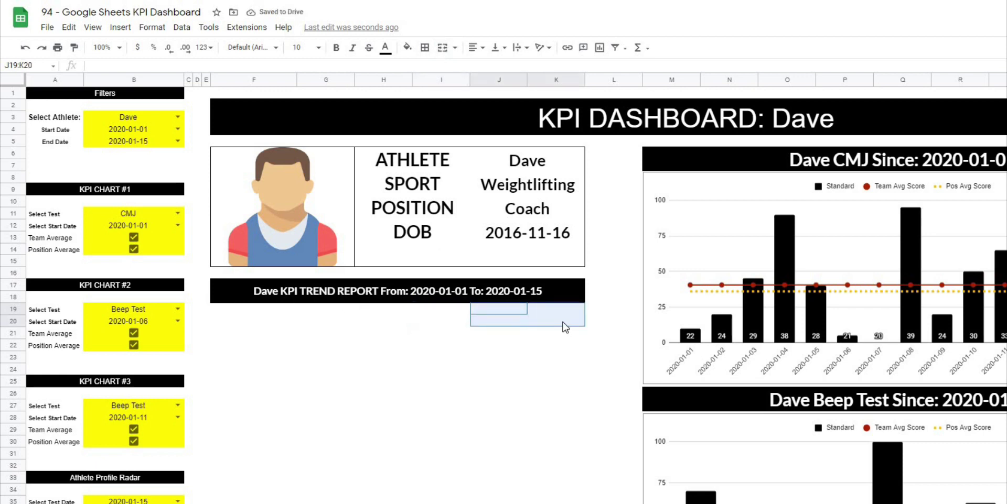
click(444, 47)
Enter the headers SCORE, SCORE, CHANGE and TREND in the four merged cells starting at G19.
click(315, 321)
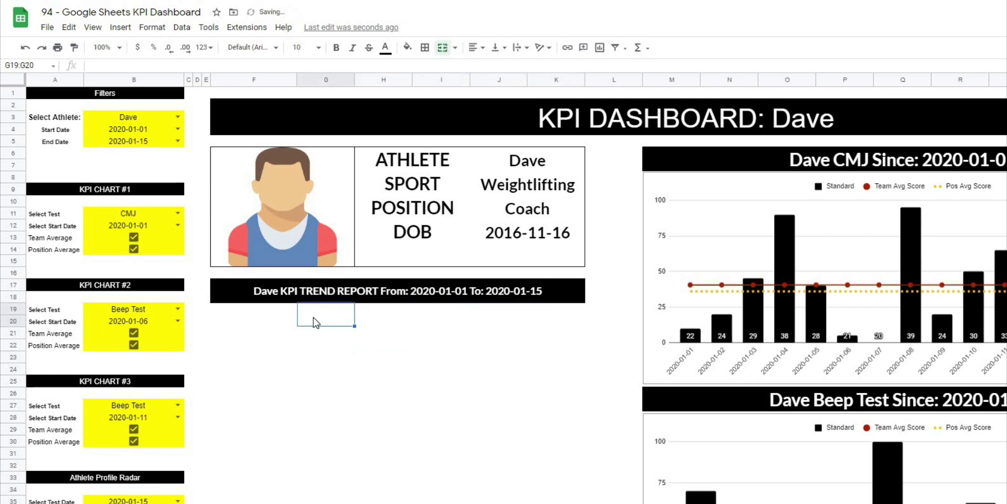
text(SCORE)
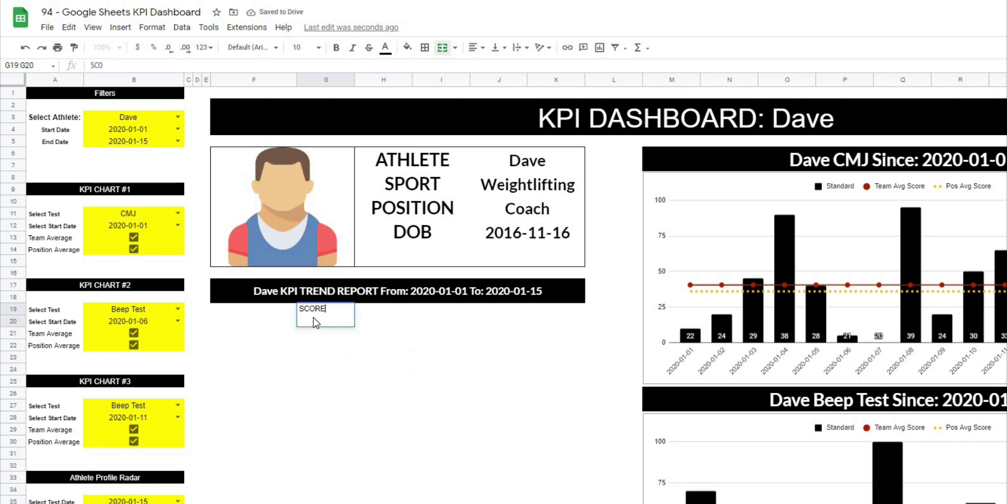
key(Tab)
text(SCORE)
key(Tab)
text(CHANGE)
key(Tab)
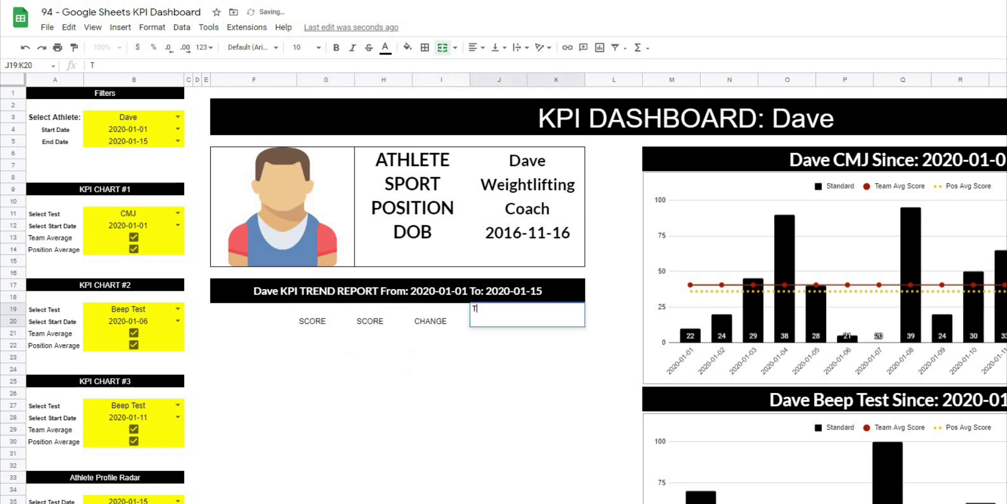
text(TREND)
Format the header cells G19:K20 in bold Lato.
click(315, 321)
drag(366, 323, 479, 319)
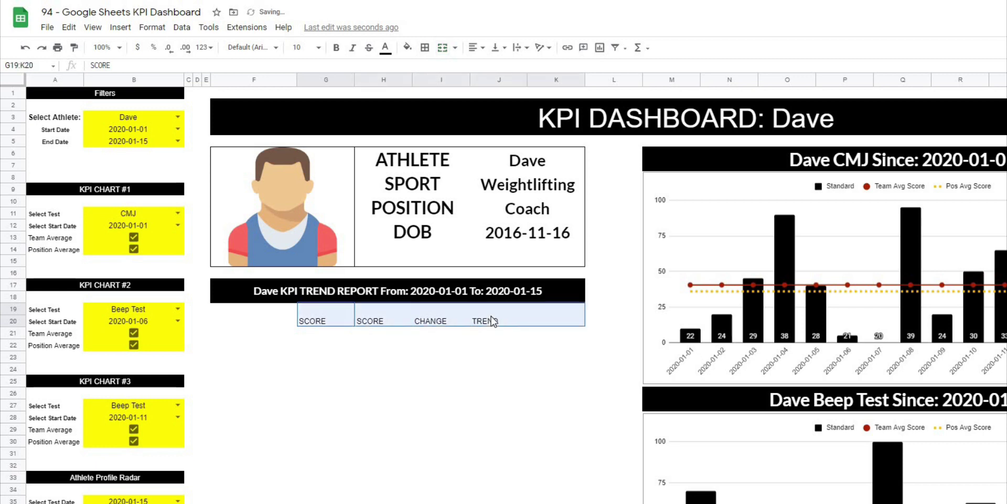
click(276, 48)
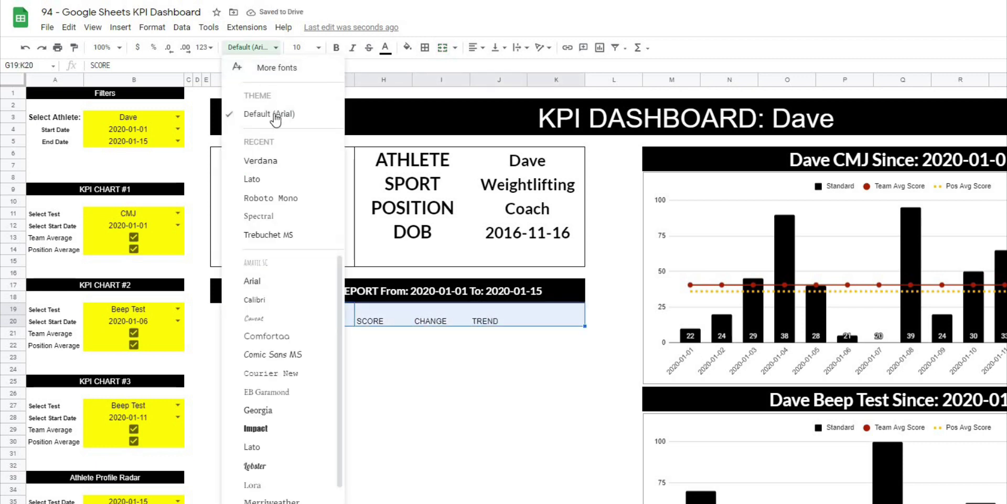
click(253, 179)
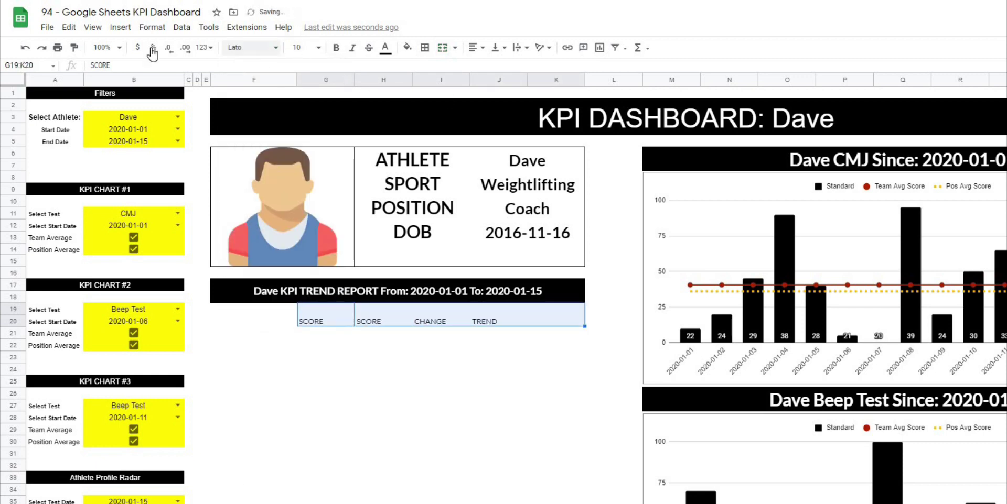
click(336, 48)
Centre the headers in G19:K20 horizontally and vertically and set their font size to 14.
click(482, 52)
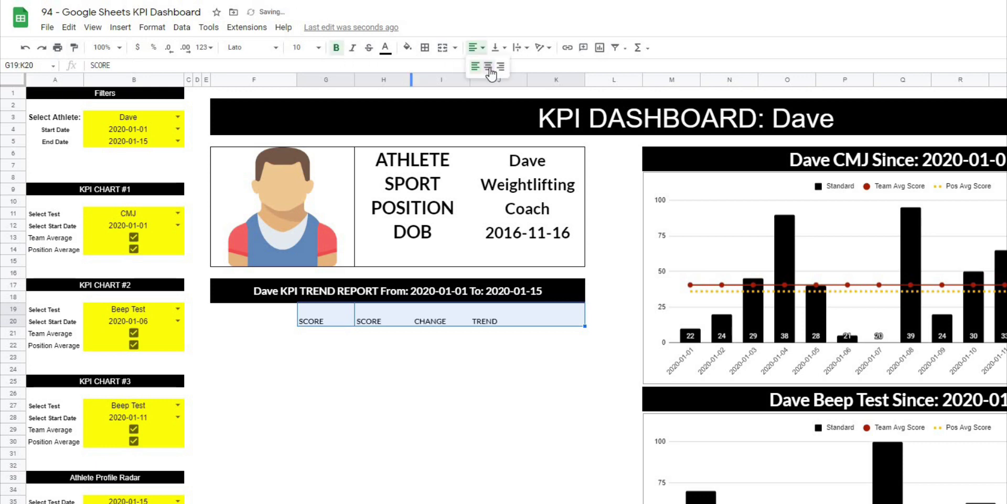
click(488, 67)
click(498, 48)
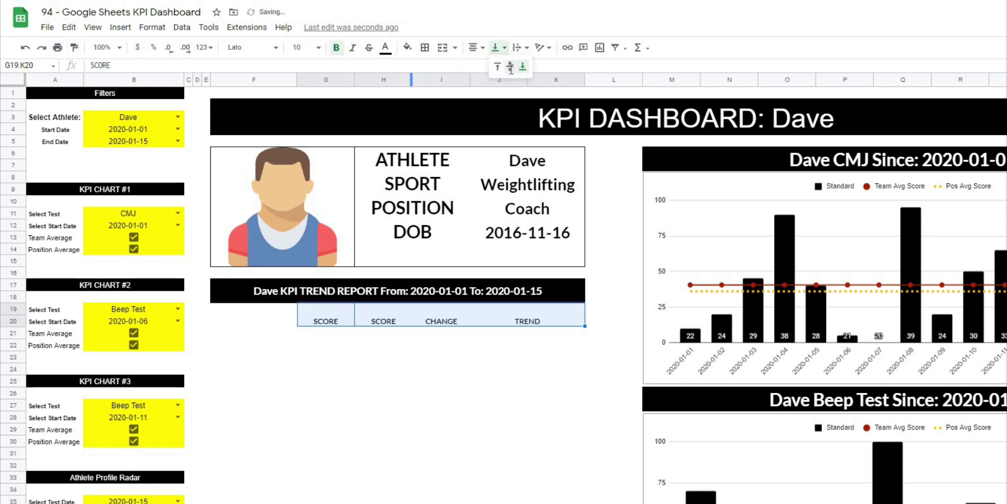
click(510, 67)
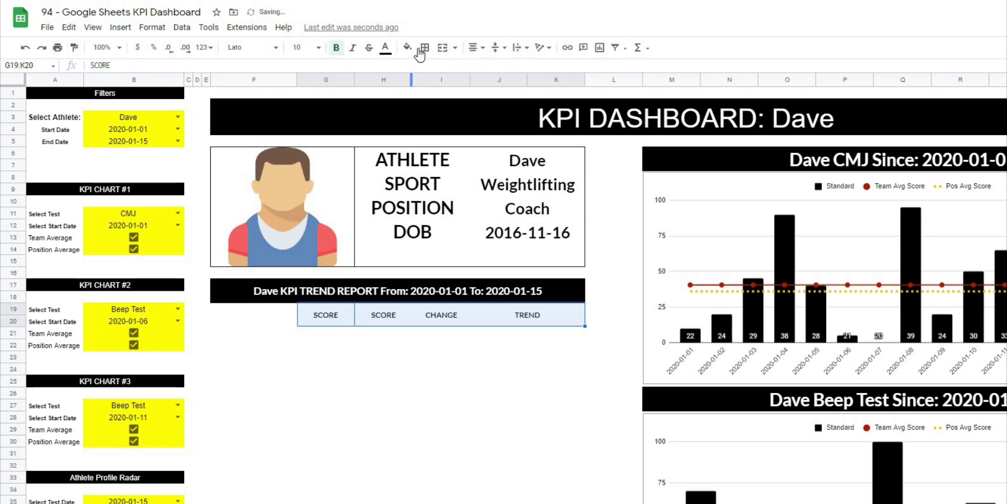
click(317, 48)
click(300, 191)
click(428, 428)
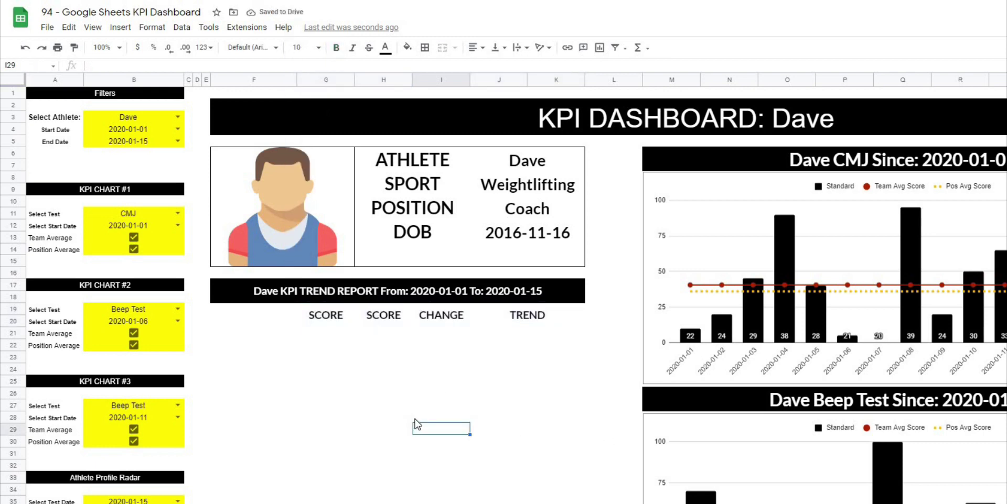
Increase the TREND header's font size to 18.
click(505, 317)
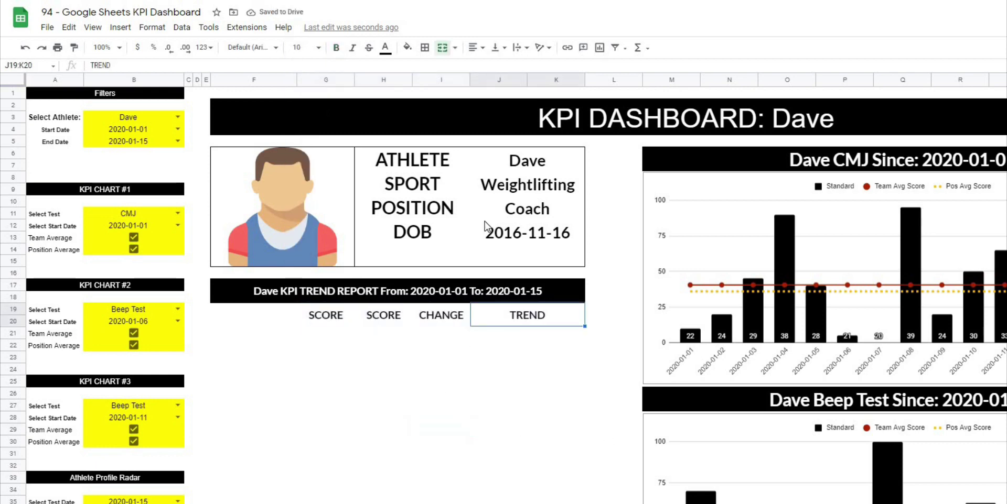
click(317, 48)
click(298, 215)
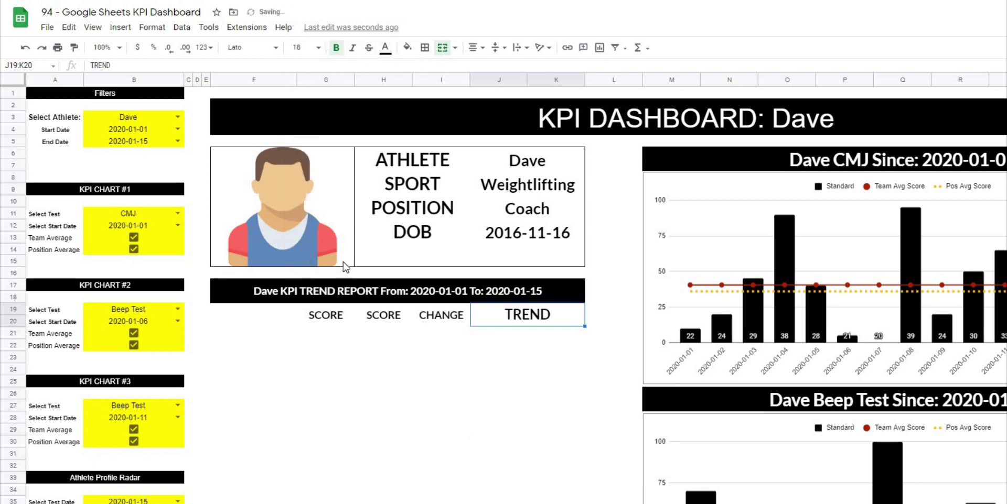
Apply all borders to the header row cells G19:K20.
drag(325, 315, 527, 317)
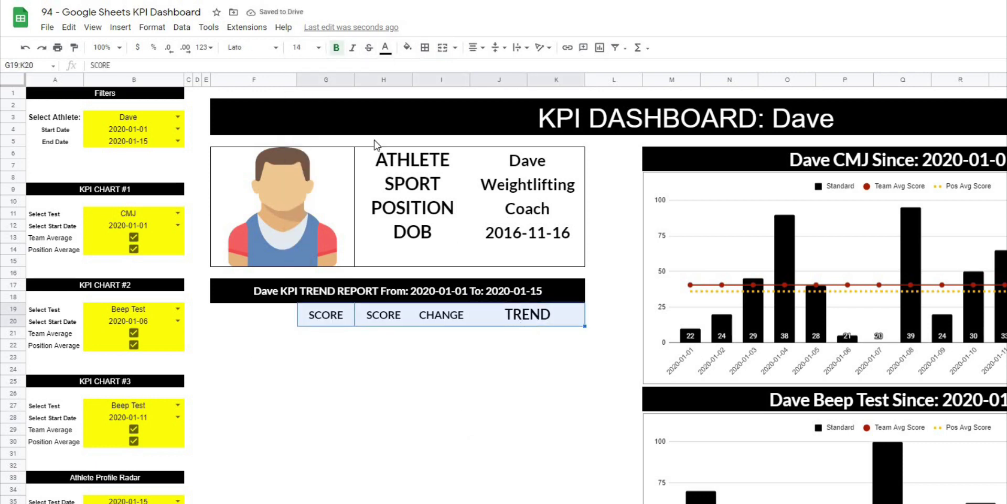
drag(322, 323, 556, 314)
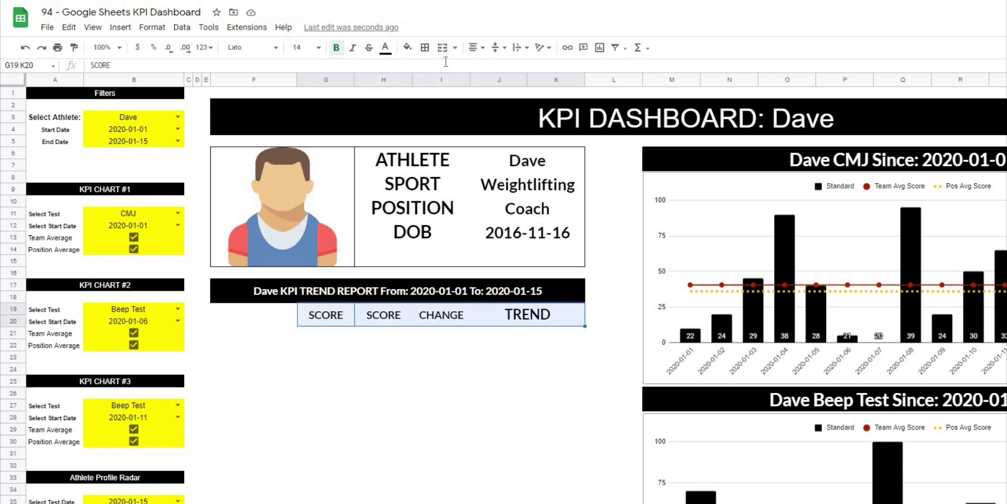
click(426, 48)
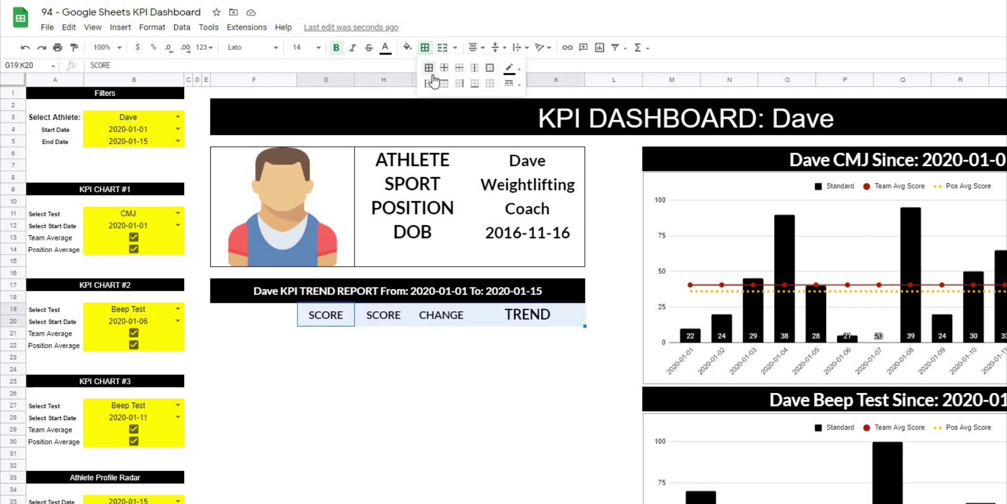
click(429, 68)
click(402, 396)
Apply all borders to the cells G21:I22 below the SCORE and CHANGE headers.
click(261, 336)
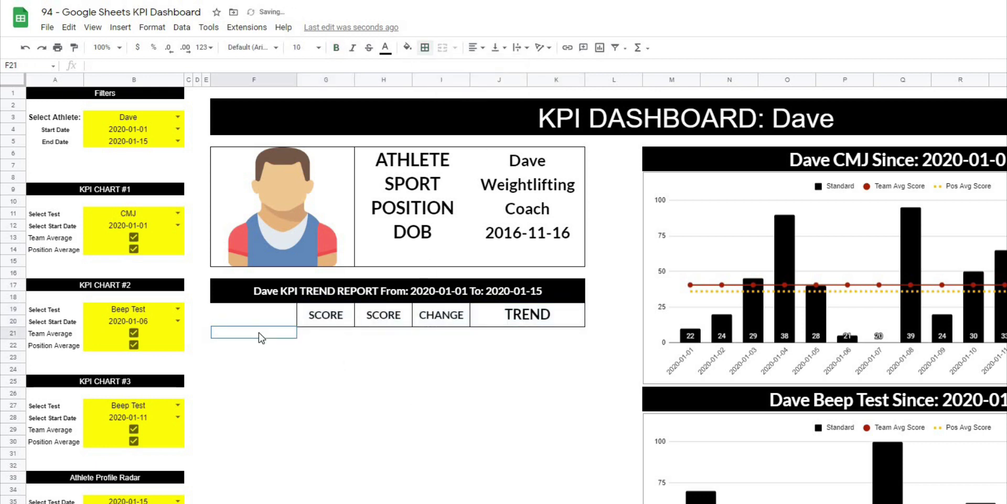
drag(312, 337, 312, 349)
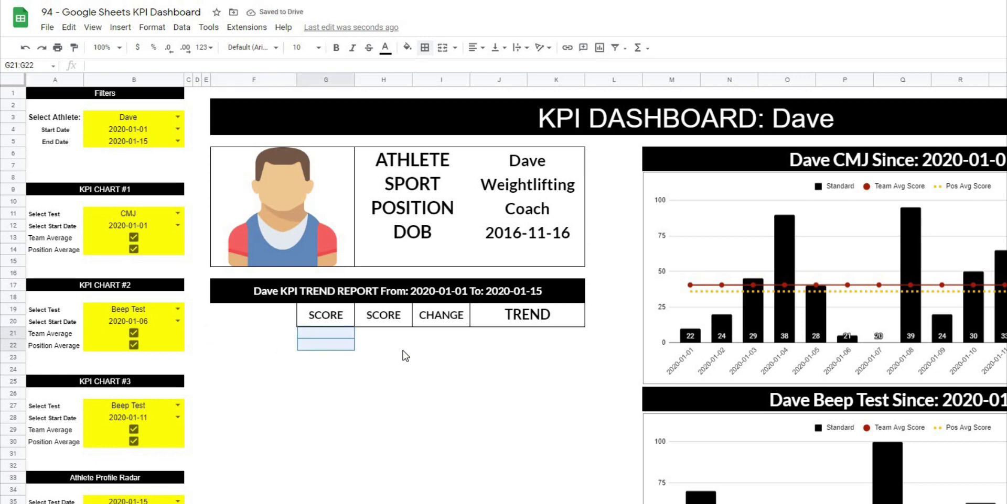
drag(405, 356, 447, 350)
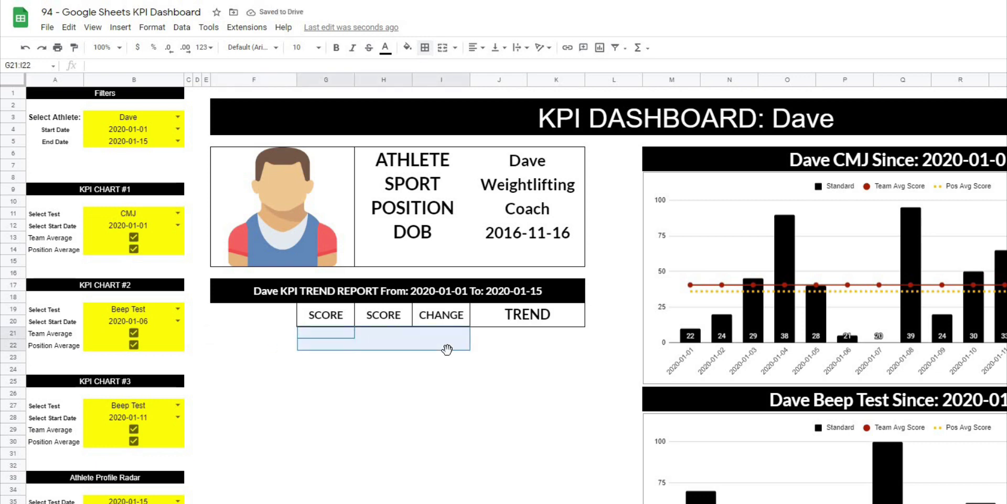
click(425, 47)
click(429, 68)
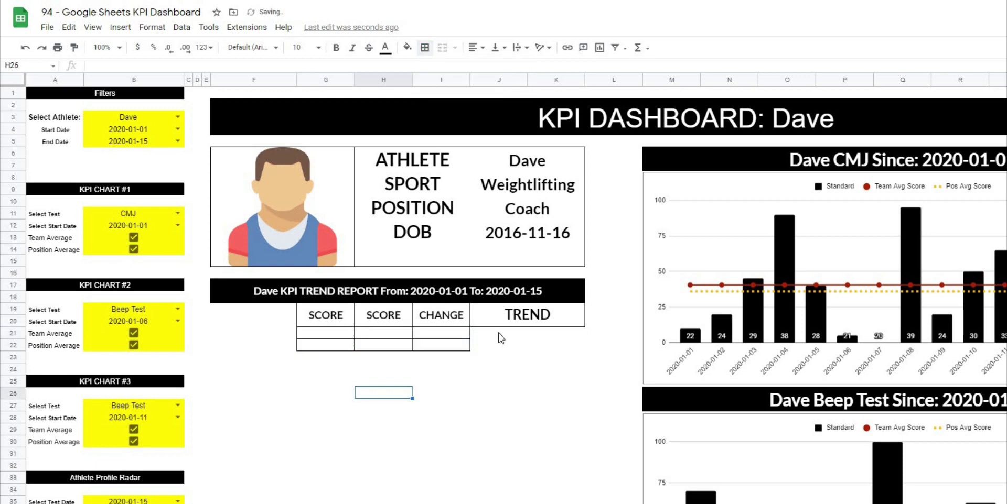
Merge J21:K22 under TREND and give it borders, and merge I21:I22 under CHANGE.
drag(500, 335, 563, 348)
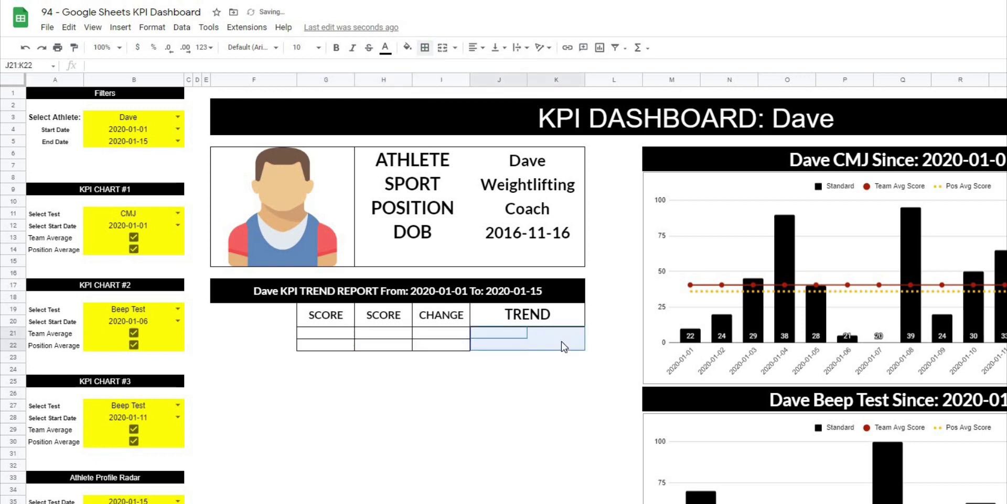
click(442, 47)
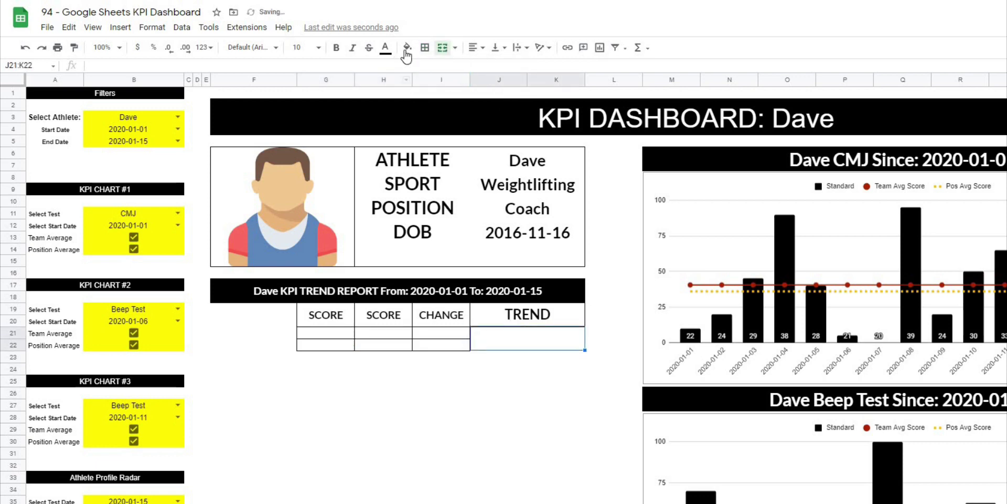
click(427, 430)
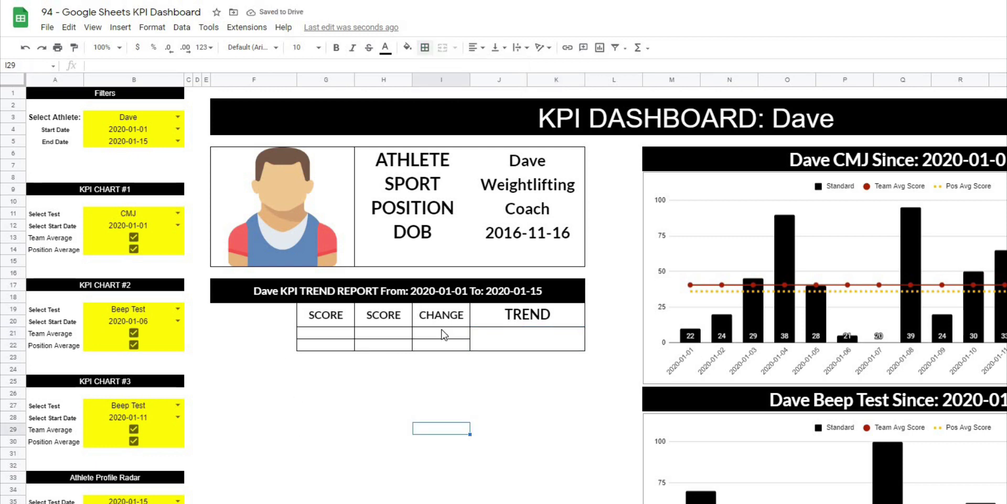
drag(444, 332, 444, 346)
click(442, 47)
click(383, 429)
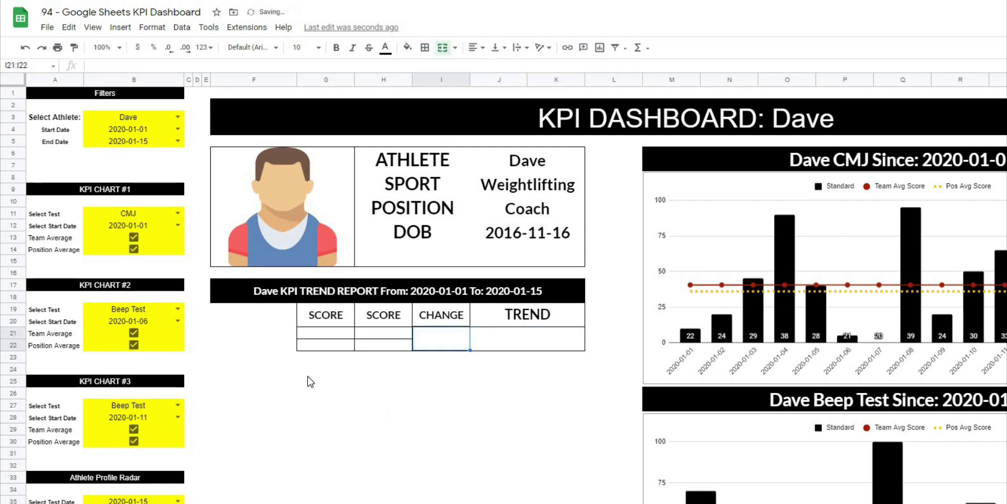
Copy the CMJ test drop-down from B11 into F21 and merge F21:F22.
mouse_move(288, 342)
mouse_down()
mouse_move(281, 353)
mouse_move(265, 338)
mouse_move(260, 349)
mouse_up()
click(280, 394)
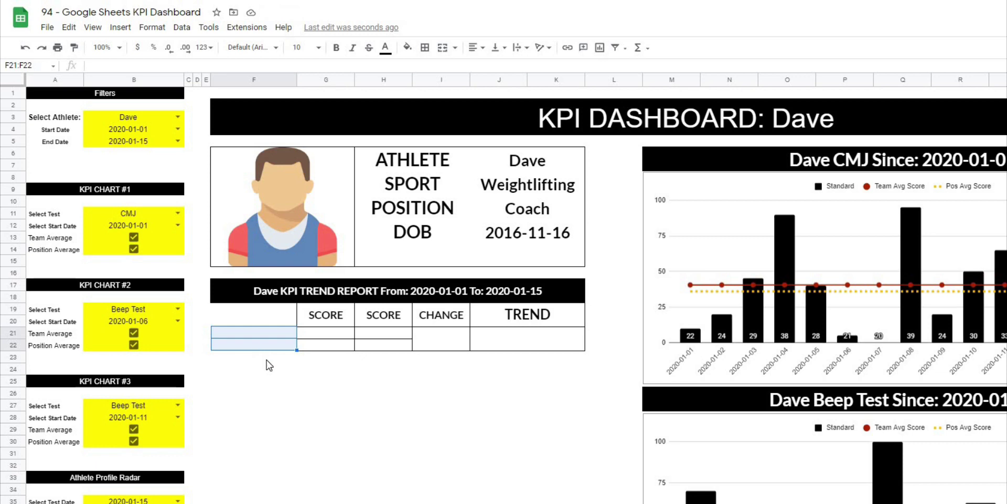
click(140, 212)
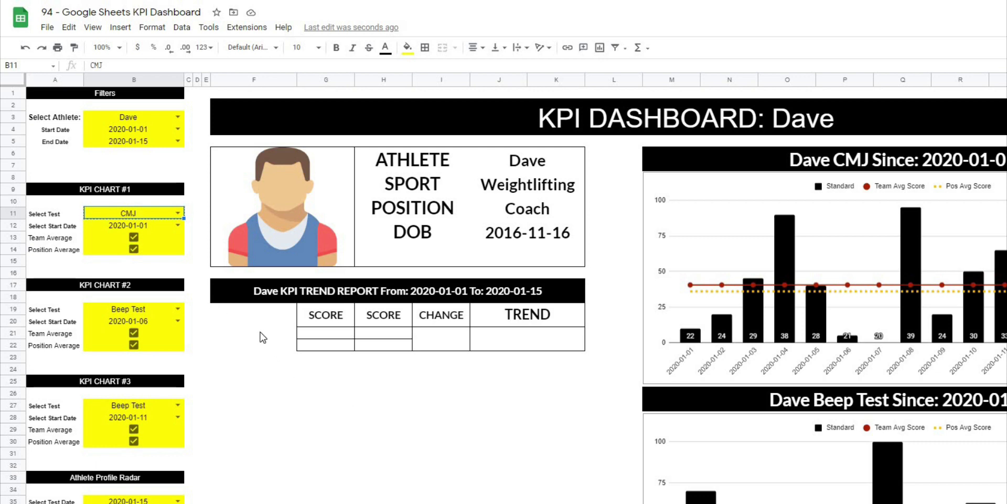
drag(261, 333, 258, 346)
text(CMJ)
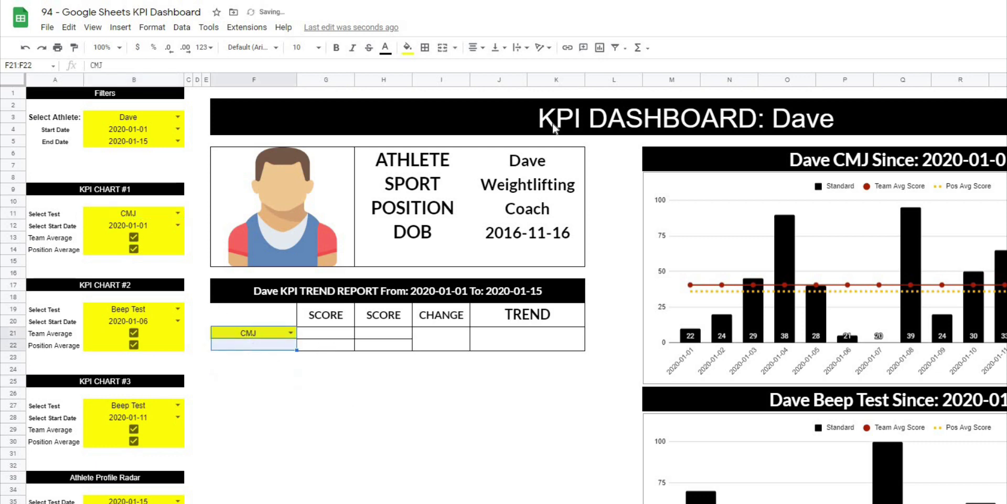
click(442, 47)
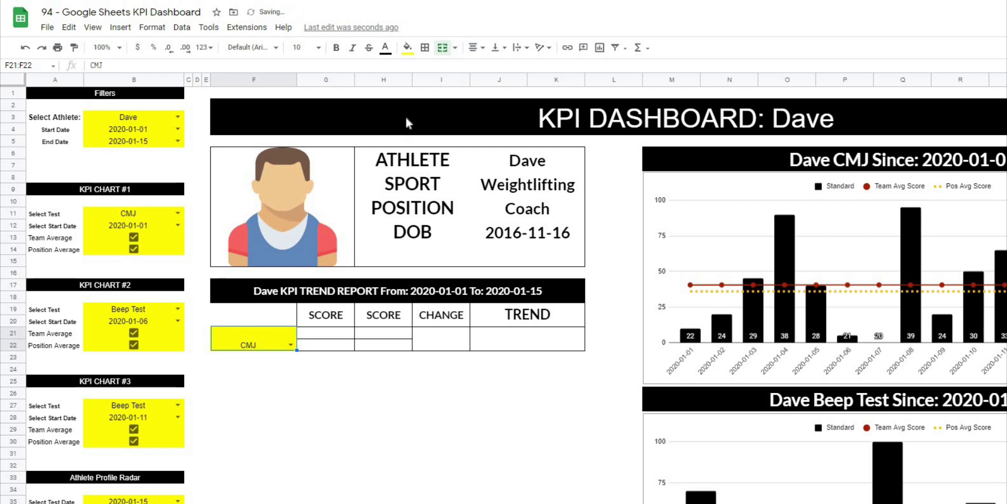
Give the merged CMJ cell F21:F22 a black fill and white text.
click(408, 47)
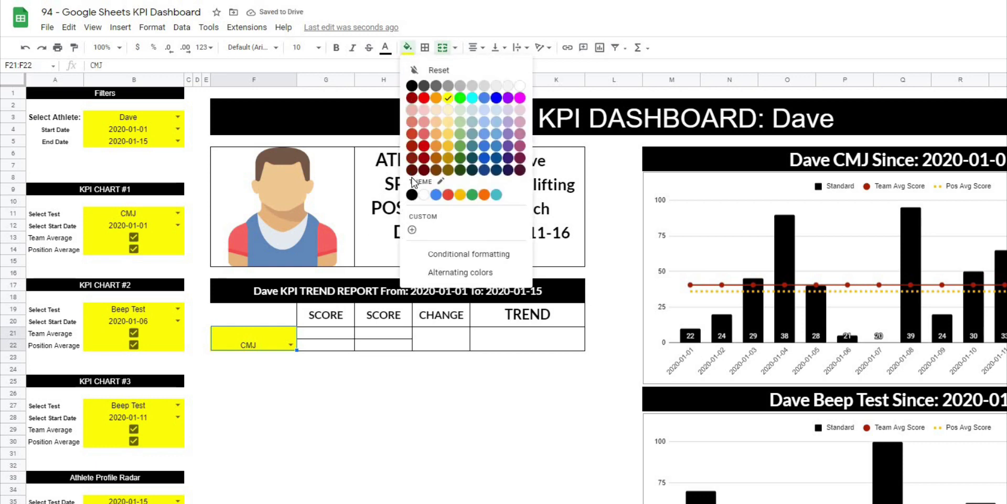
click(412, 194)
click(385, 47)
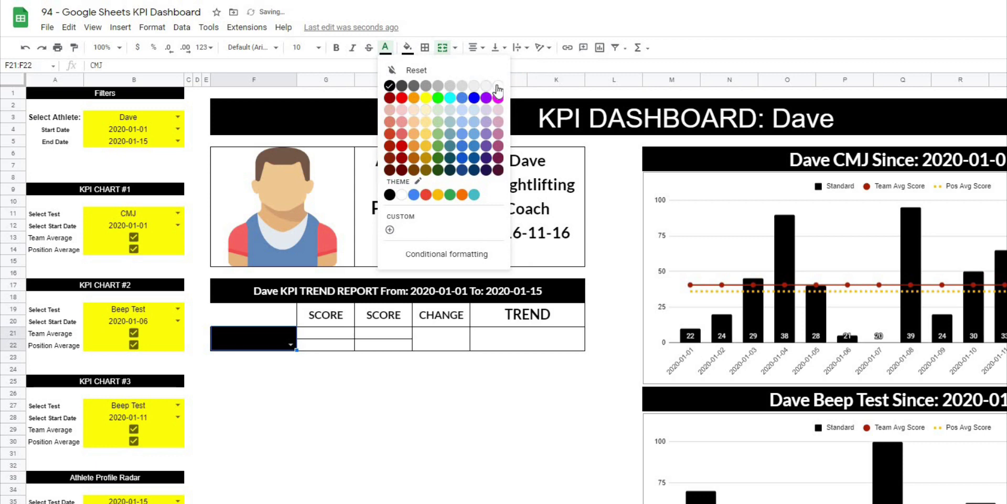
click(498, 85)
Set the CMJ cell's font to Lato and make it bold.
click(264, 51)
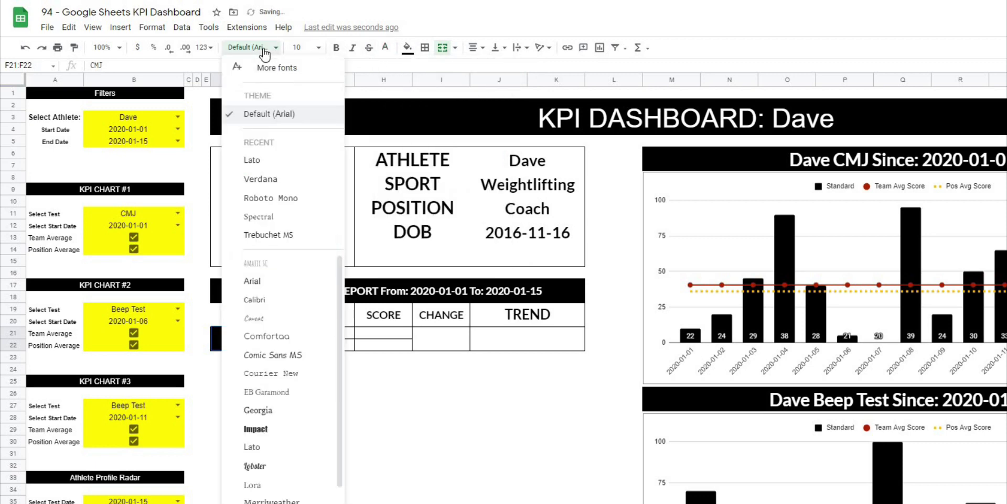
click(281, 161)
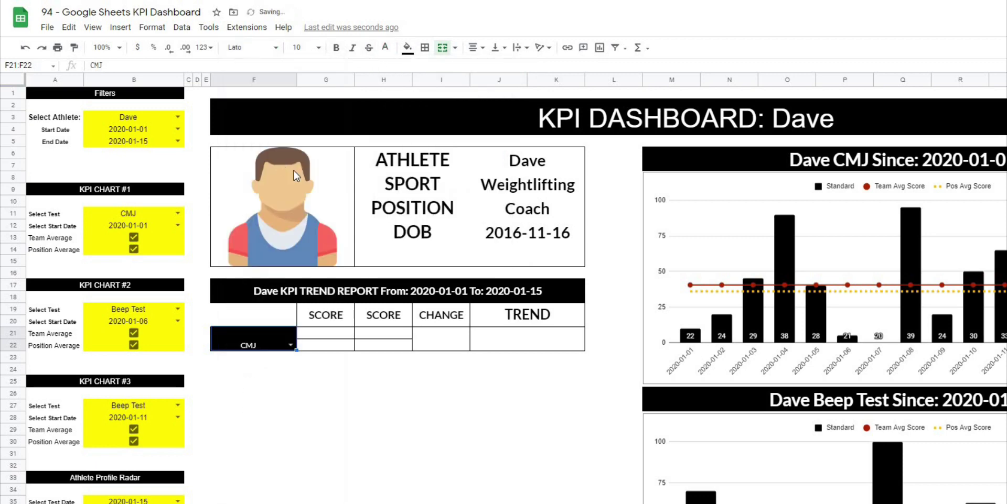
click(337, 48)
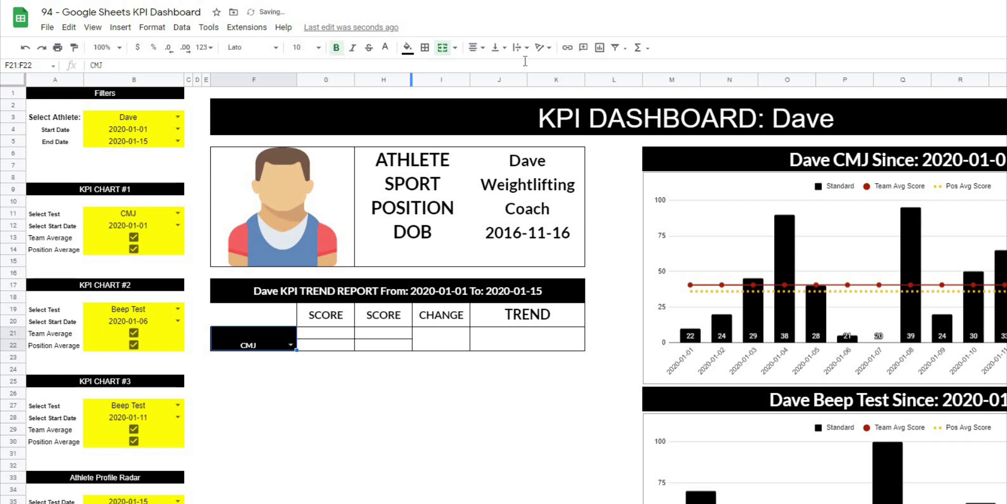
Align the CMJ cell's text left and vertically to the middle, with a font size of 14.
click(477, 48)
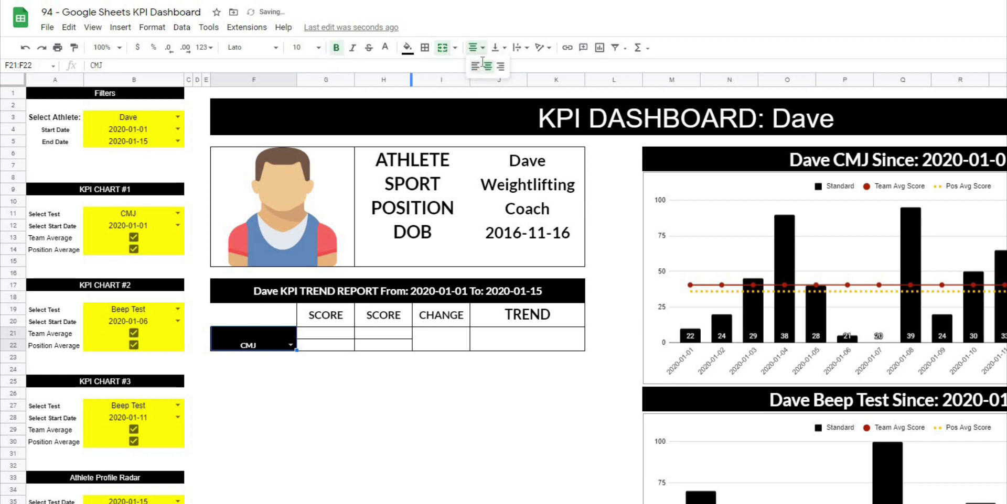
click(475, 67)
click(495, 47)
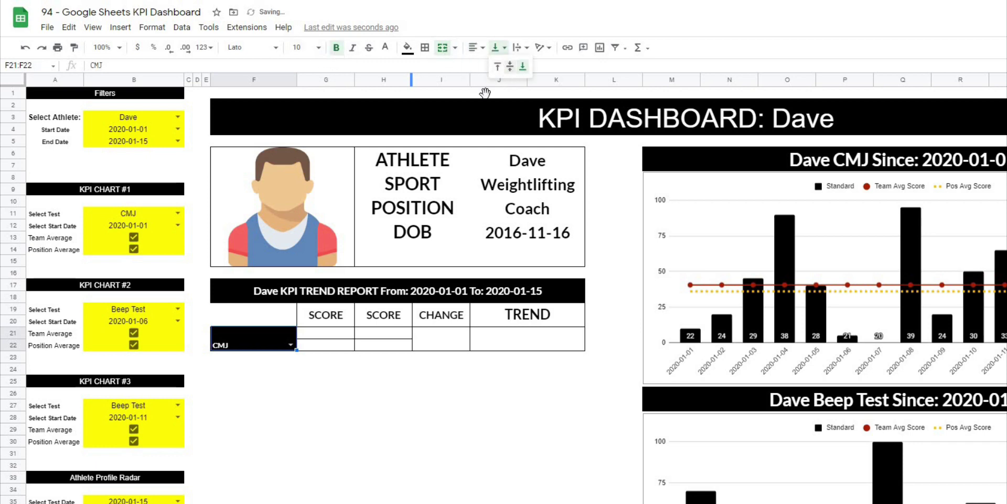
click(495, 67)
click(392, 456)
click(234, 349)
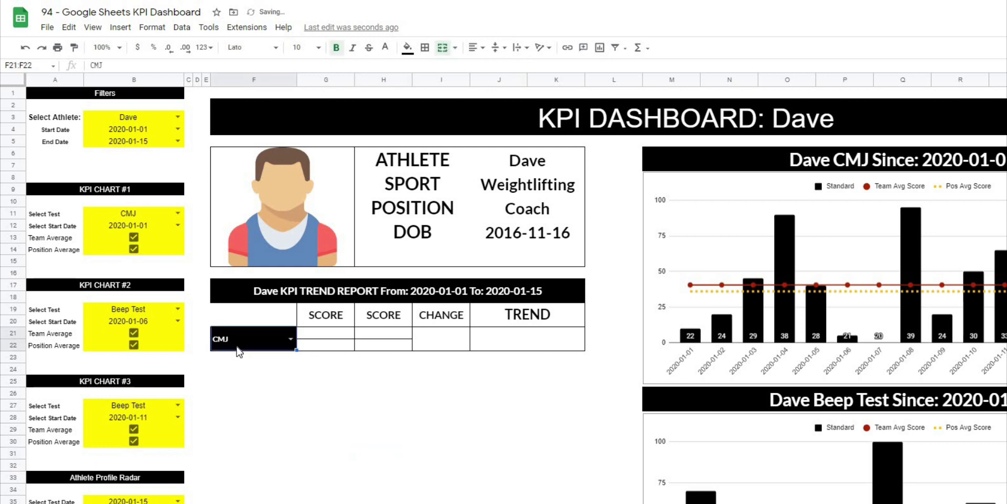
click(305, 47)
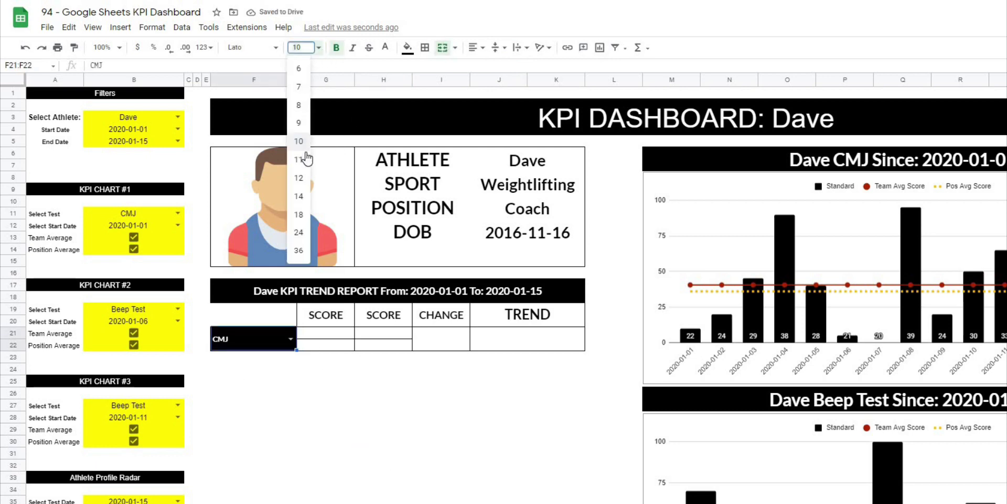
click(299, 198)
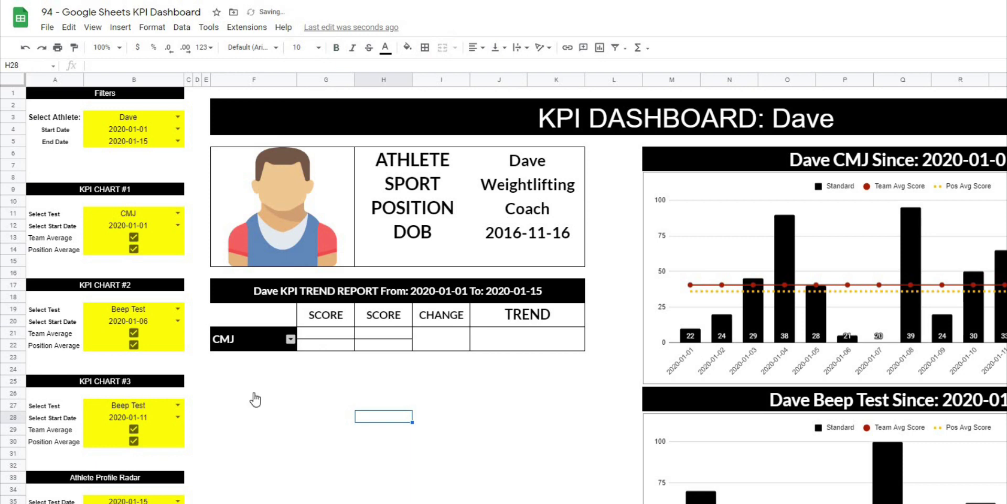
Try out the test drop-down in F21:F22 by choosing Bench 1RM, SJ and 10m Sprint in turn.
click(290, 340)
click(234, 430)
click(290, 340)
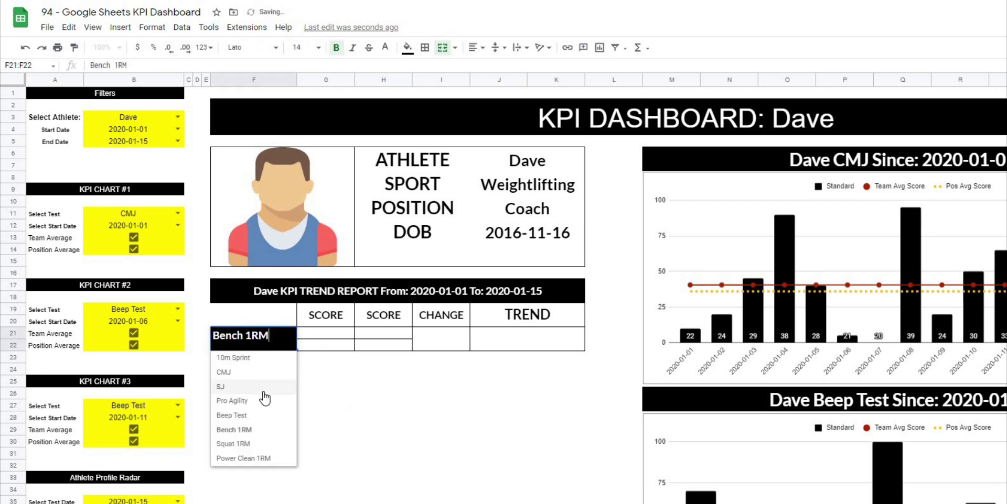
click(262, 387)
click(290, 340)
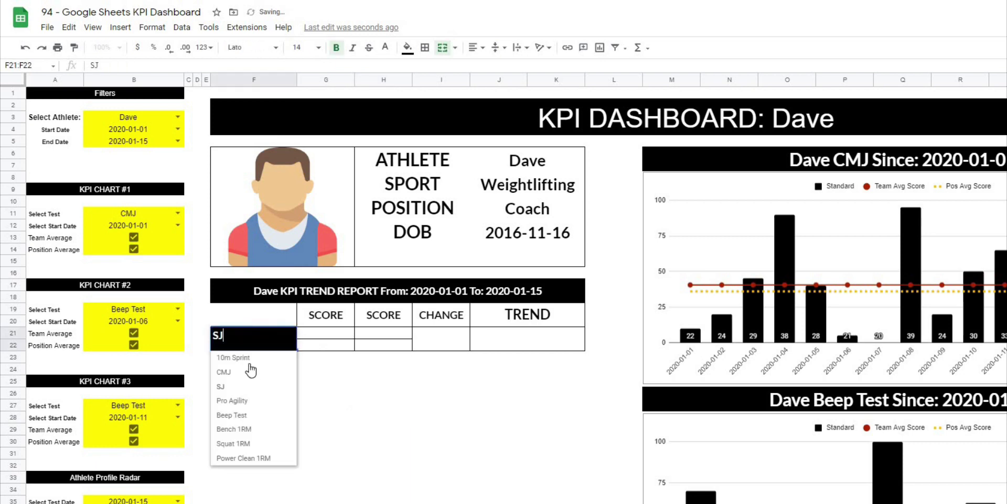
click(339, 381)
Choose Bench 1RM in the trend report's test drop-down in F21:F22.
click(290, 340)
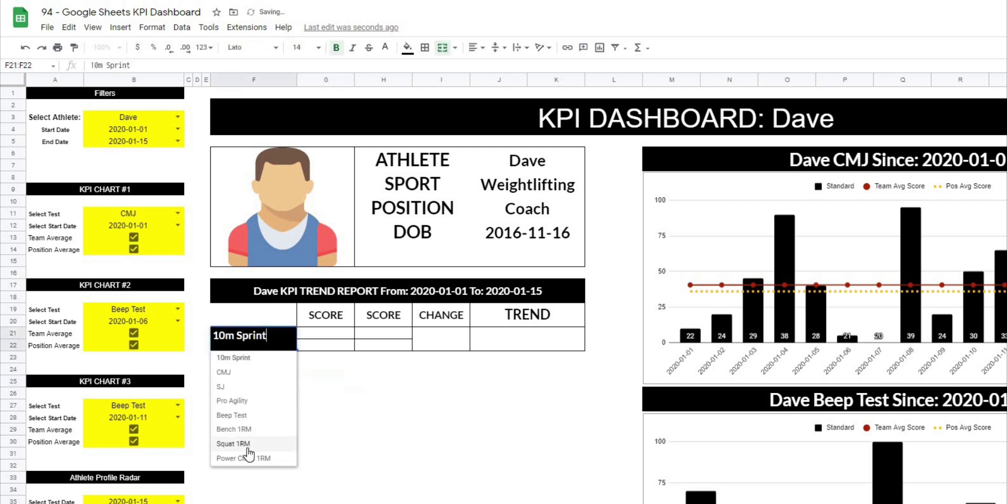
click(244, 430)
click(422, 419)
click(385, 405)
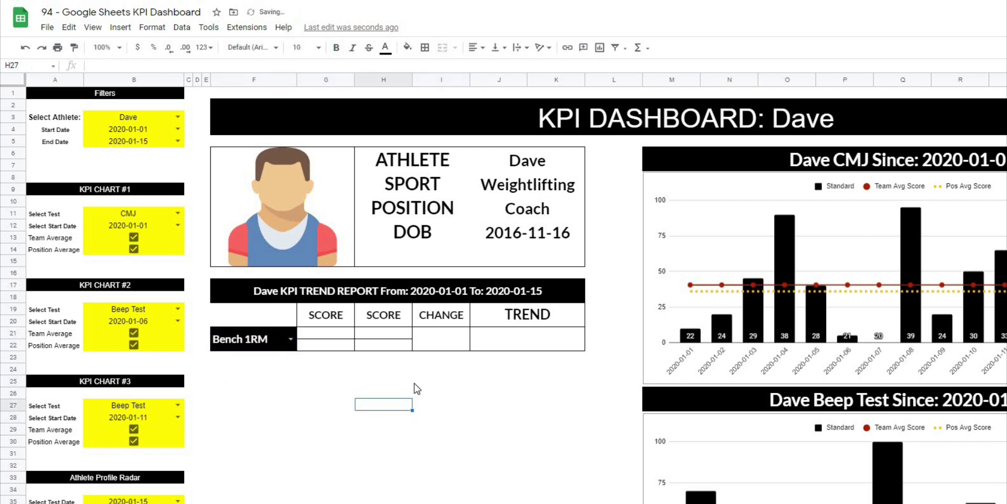
click(337, 383)
click(320, 346)
drag(321, 350, 372, 351)
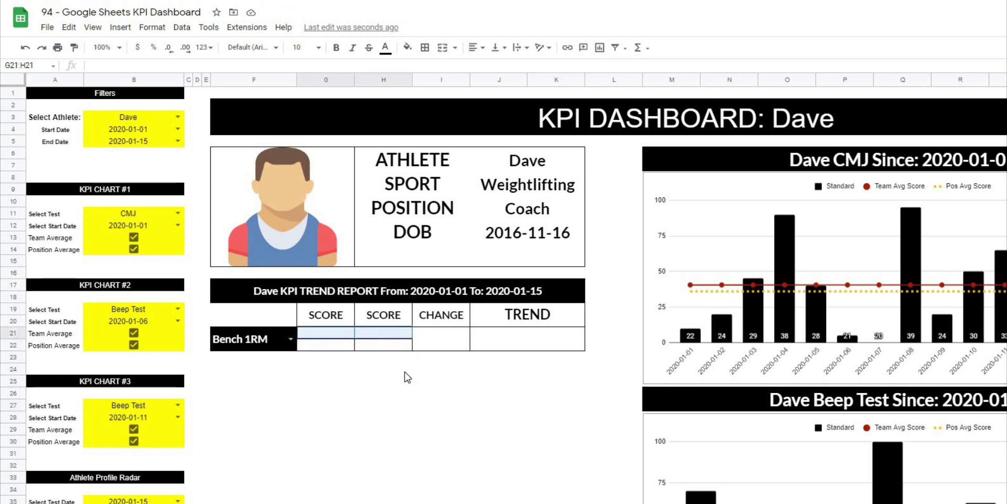
click(415, 382)
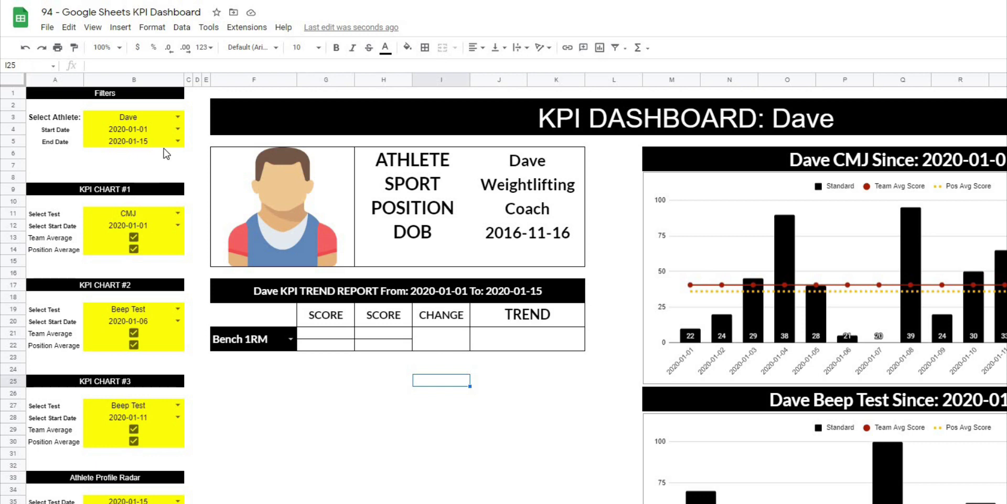
click(307, 380)
Start a MINIFS formula in cell G22 below the first SCORE header.
click(317, 348)
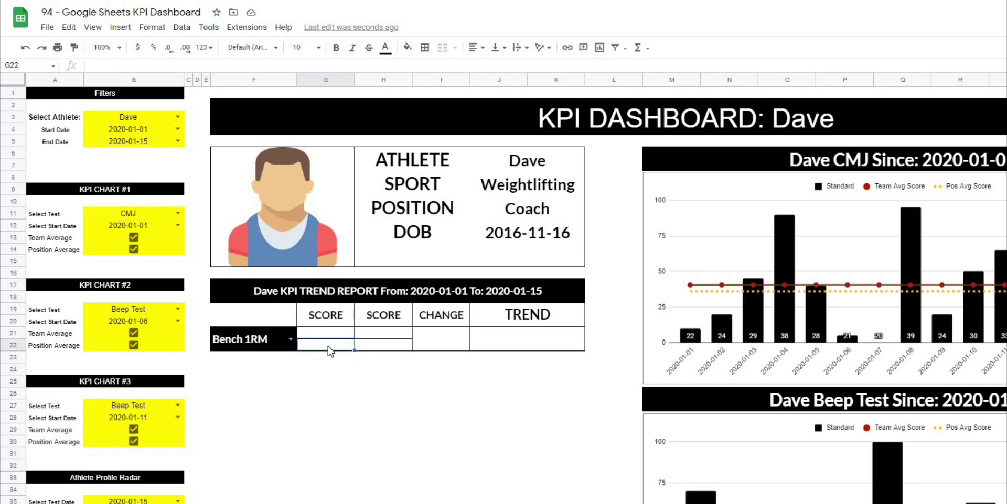
text(=mini)
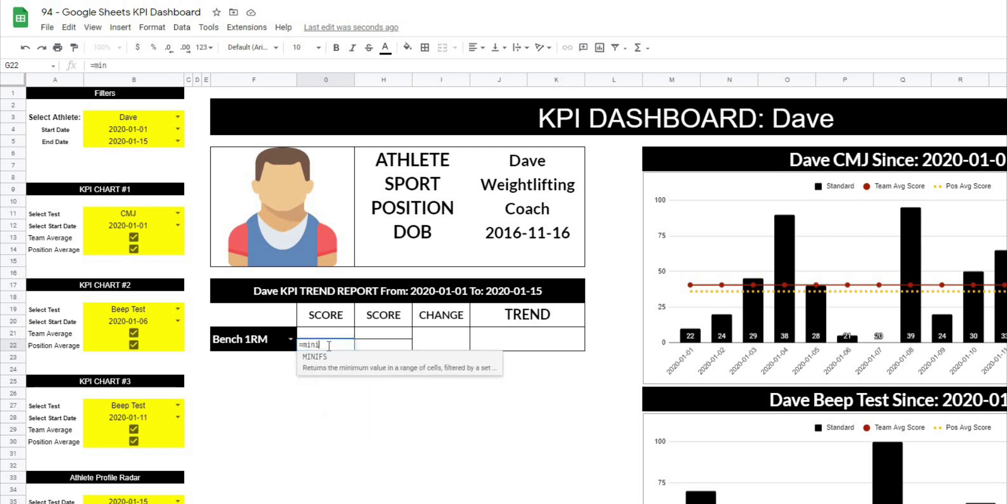
text(fs()
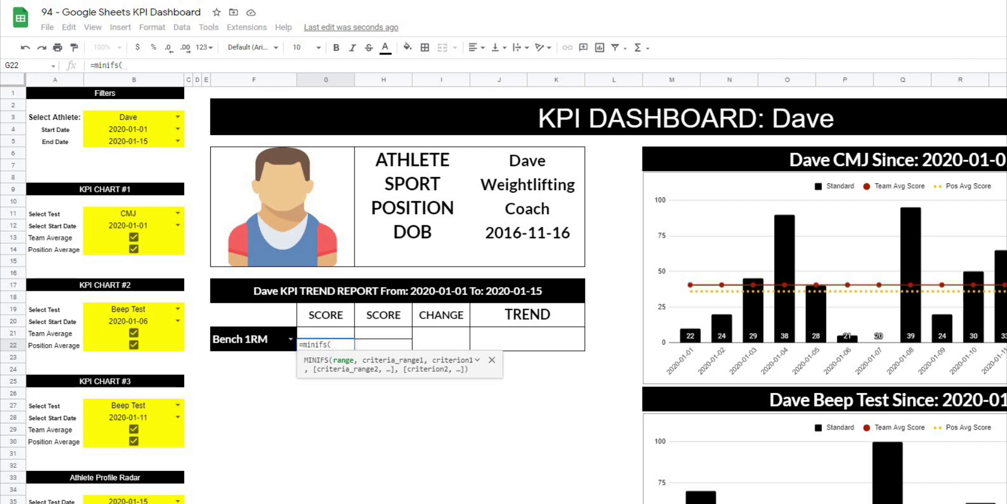
click(137, 63)
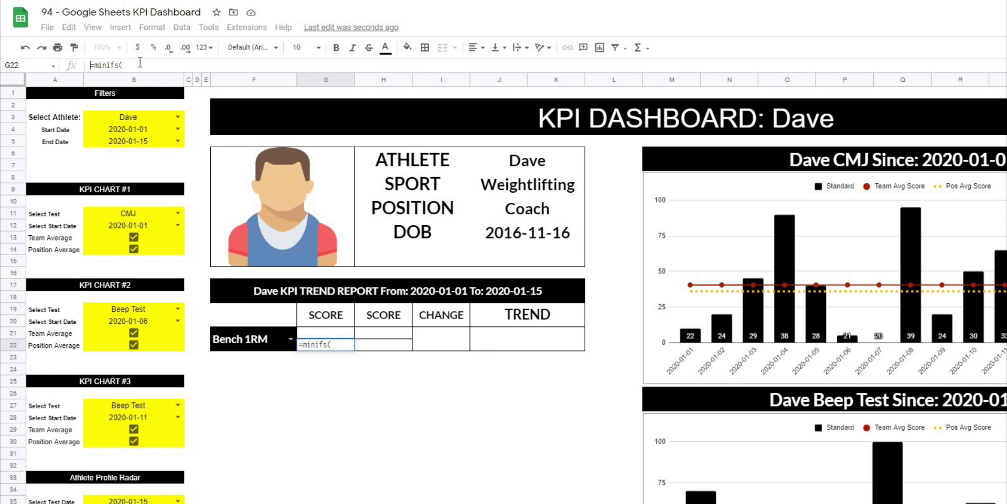
click(129, 64)
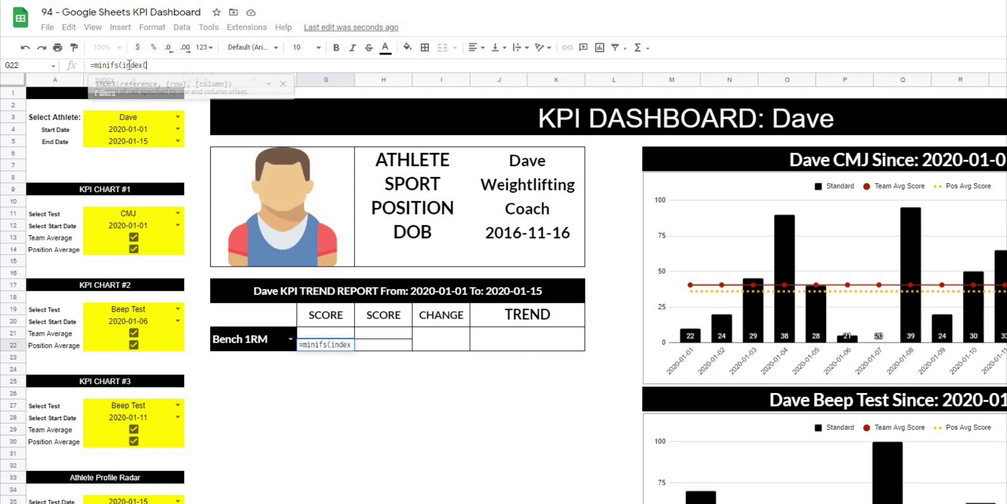
Enter index(Data, ,match("Date", Headers,)) as the range argument of the MINIFS formula in G22.
text(index(Data)
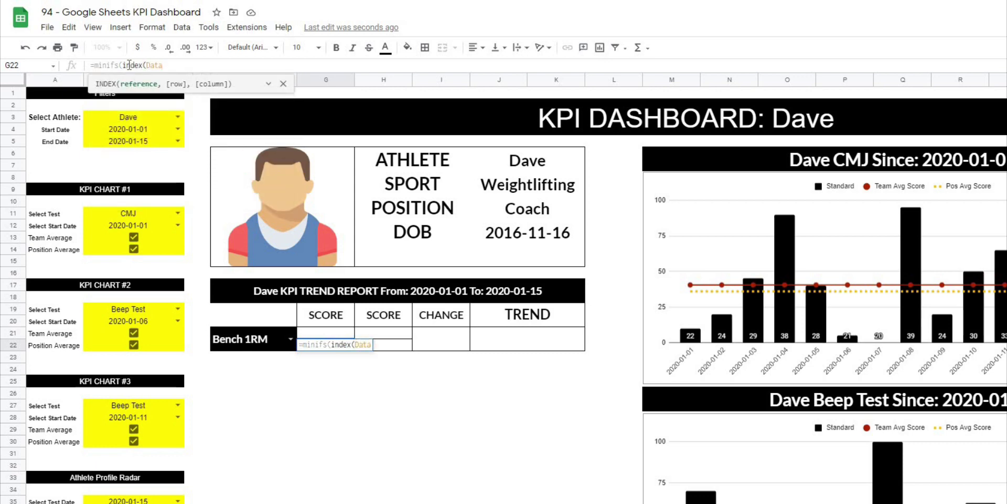
text(,)
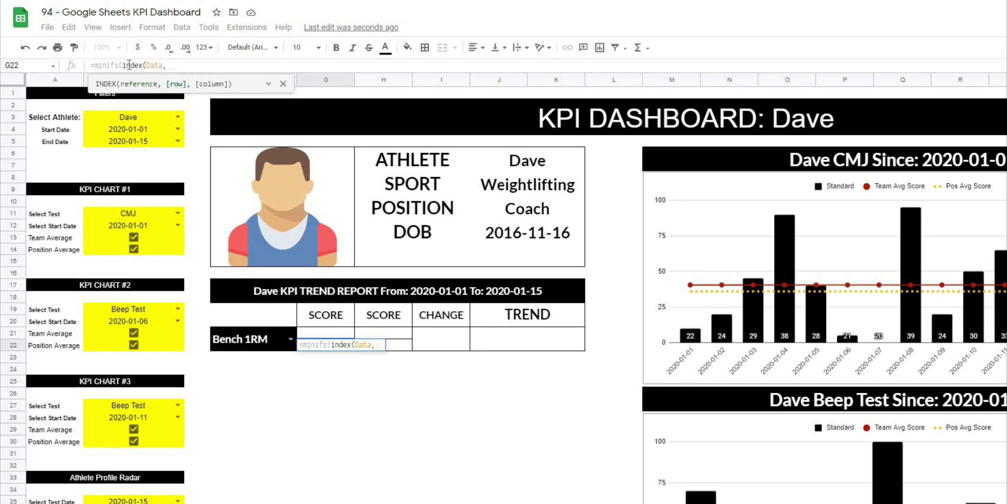
text( ,match()
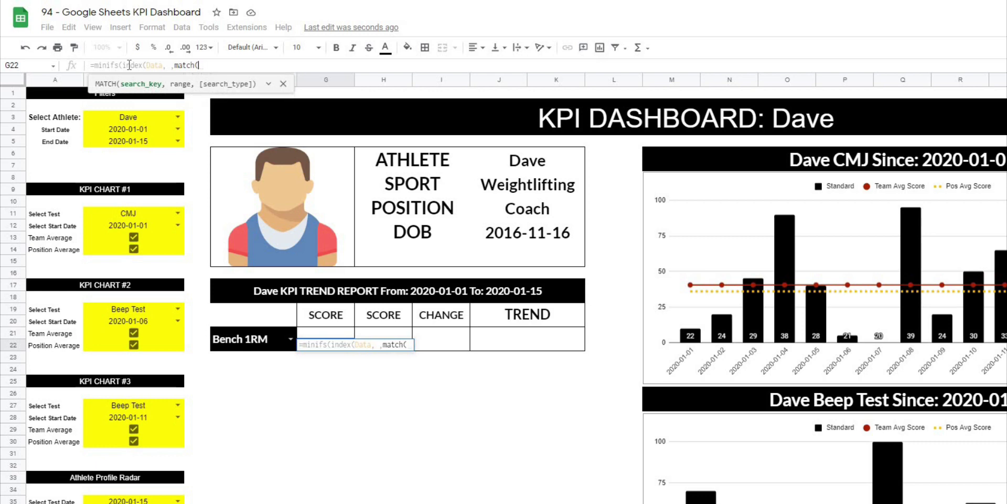
text(")
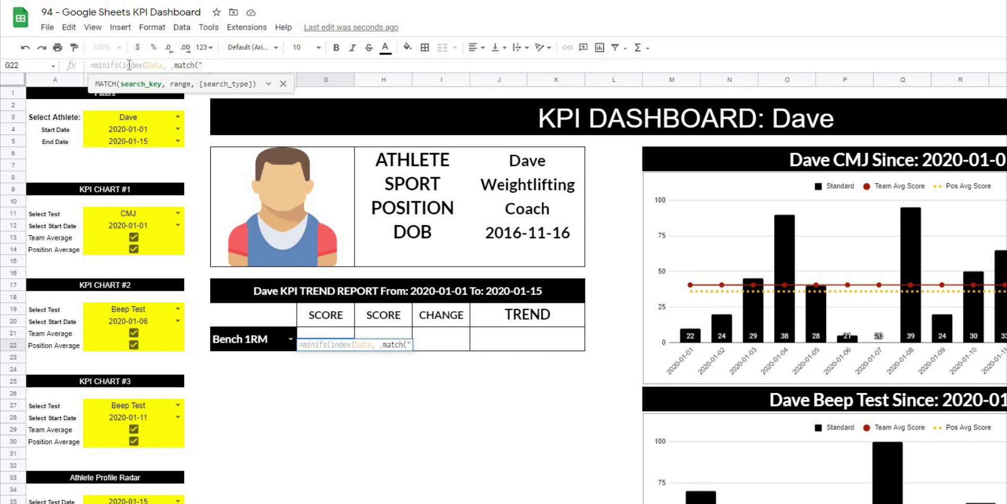
text(Date", )
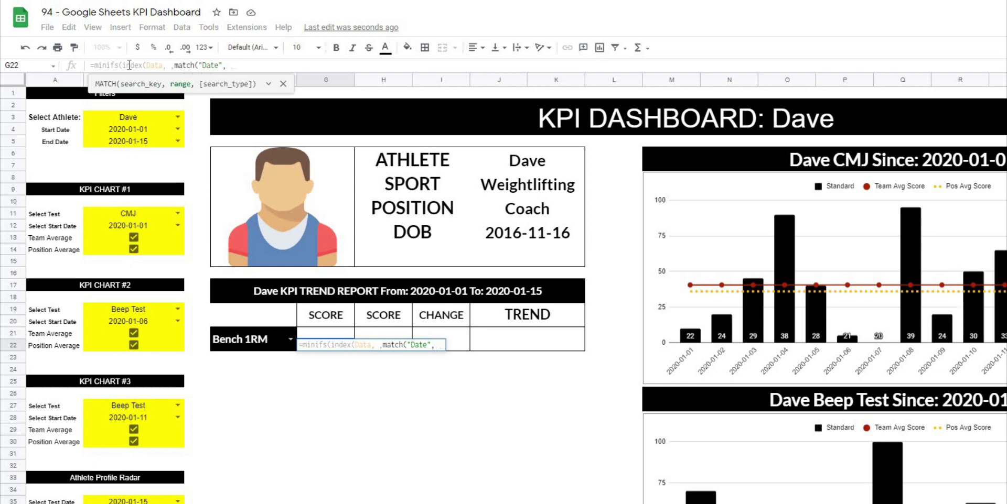
text(Headers)
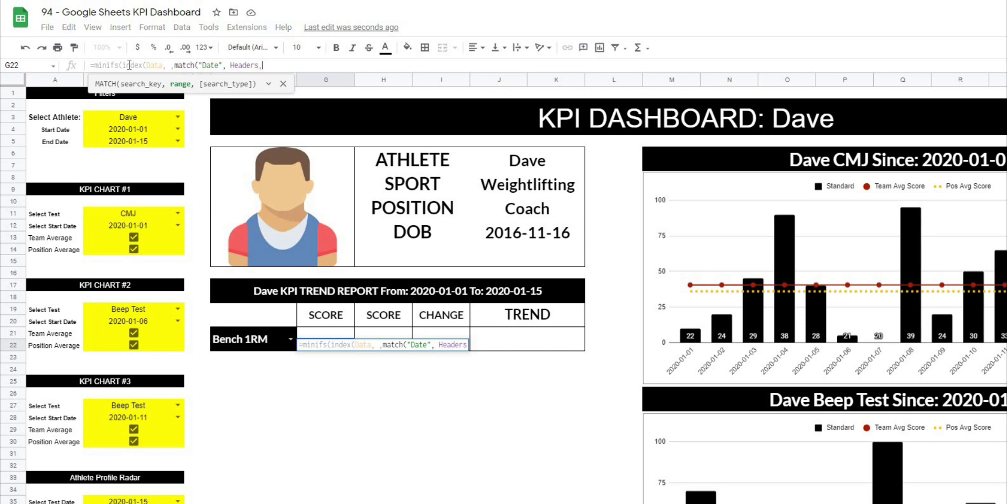
text(,))
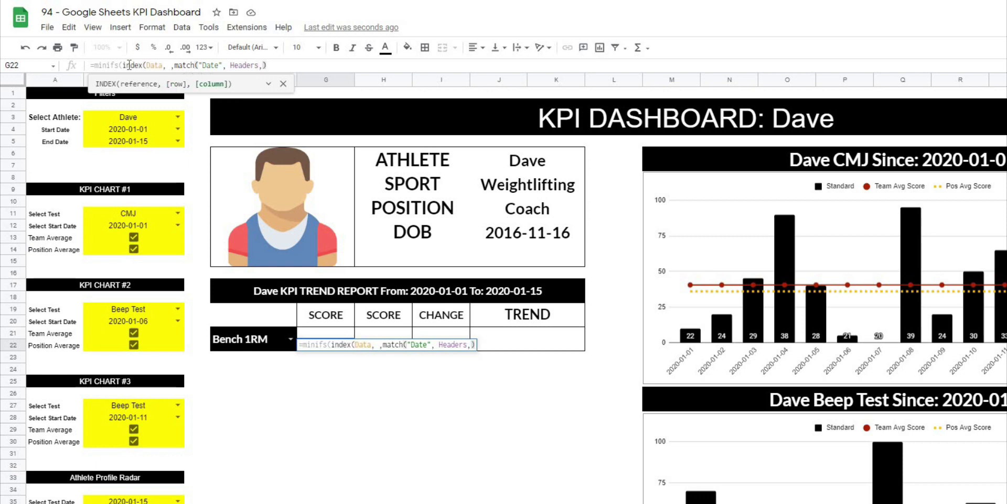
text())
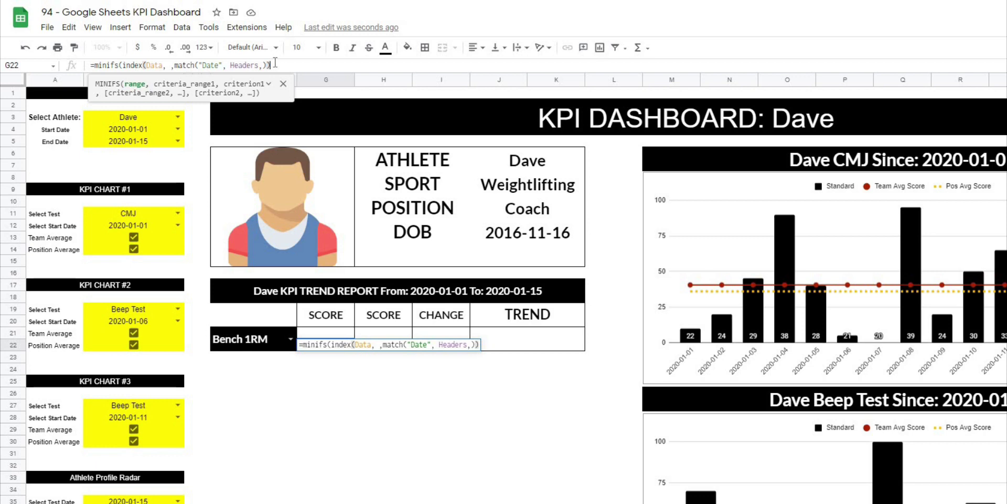
Reuse index(Data, ,match("Date", Headers,)) as the first criteria range of the MINIFS formula in G22.
text(,)
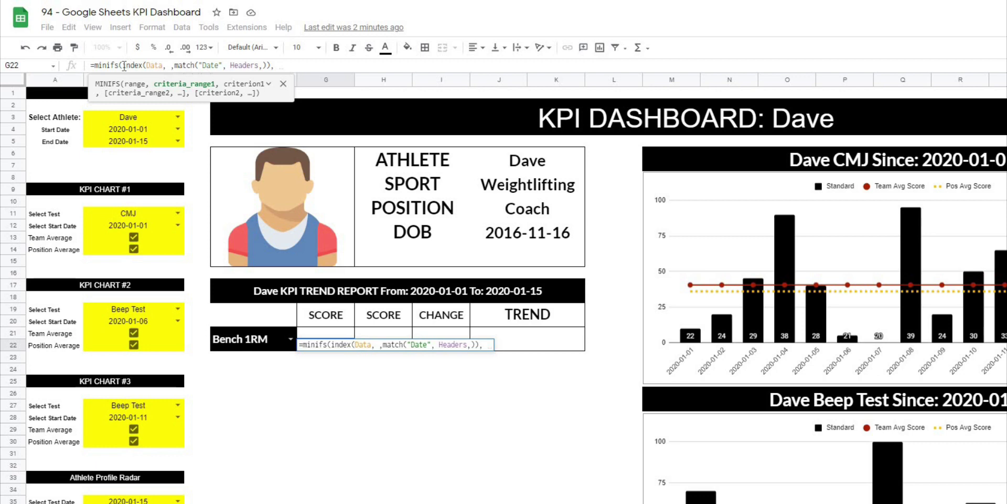
drag(123, 65, 277, 65)
key(ctrl+c)
click(284, 65)
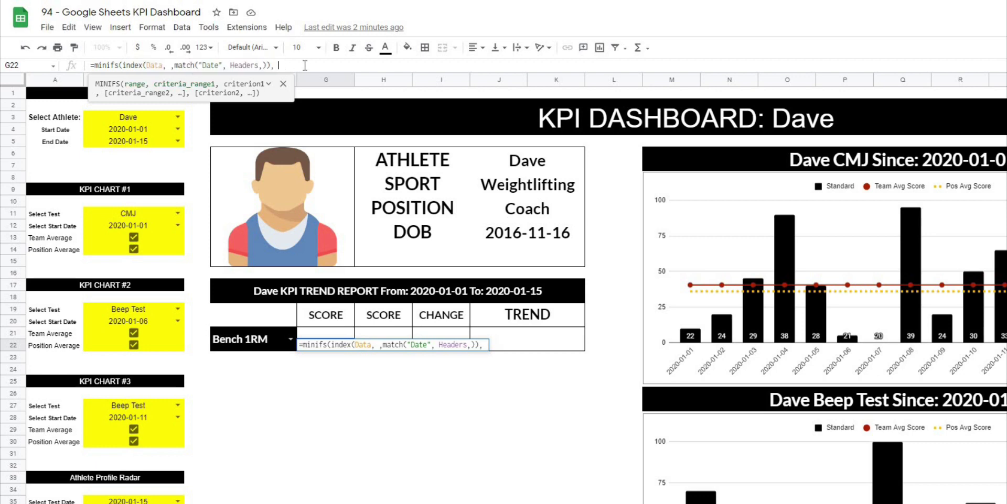
key(ctrl+v)
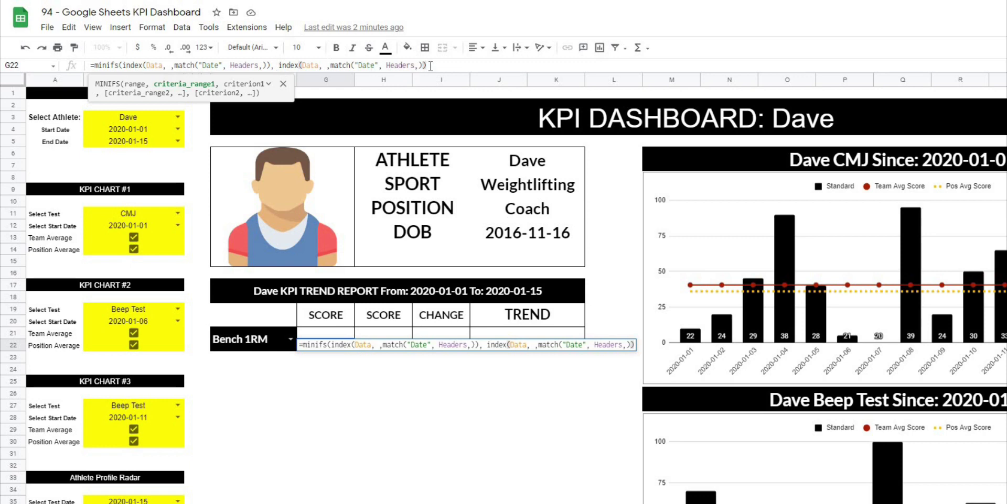
Enter ">="&$B$4 as the first criterion, locking the reference to the Start Date filter cell.
text(,)
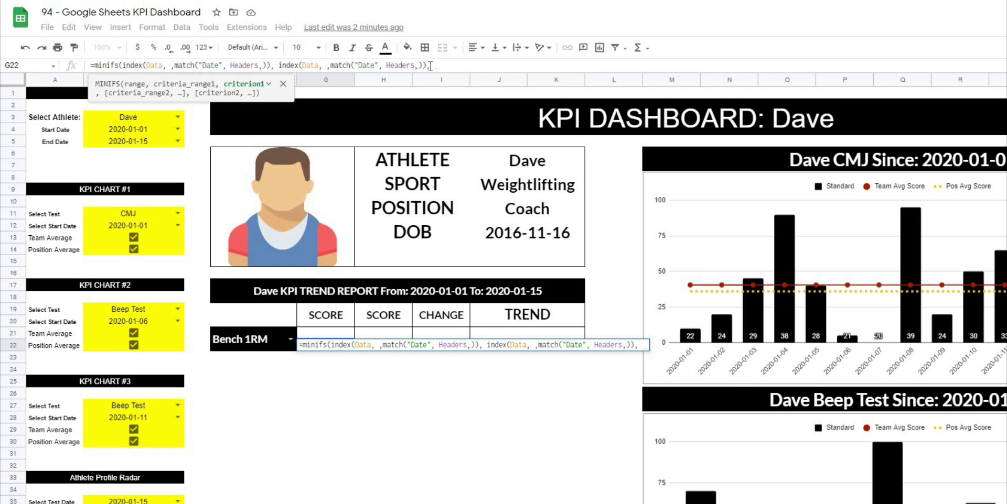
text(")
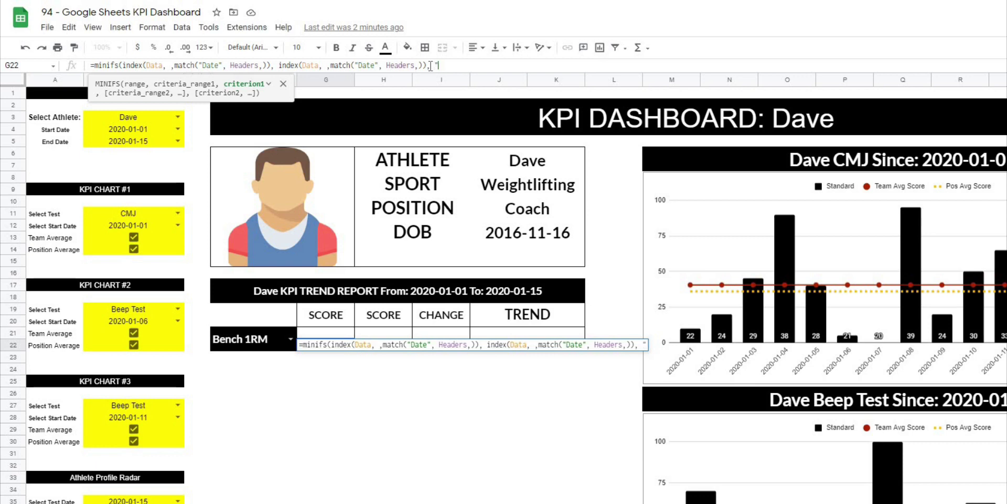
text(>=")
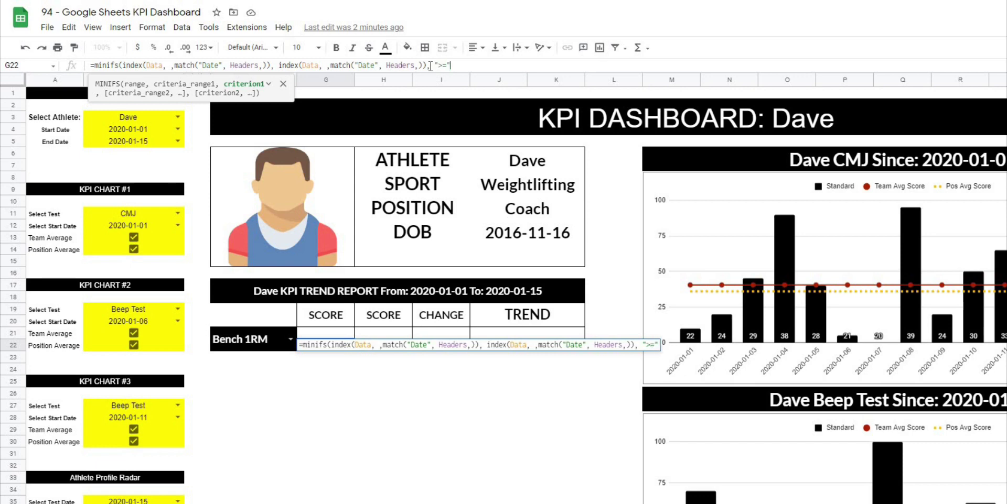
text(&)
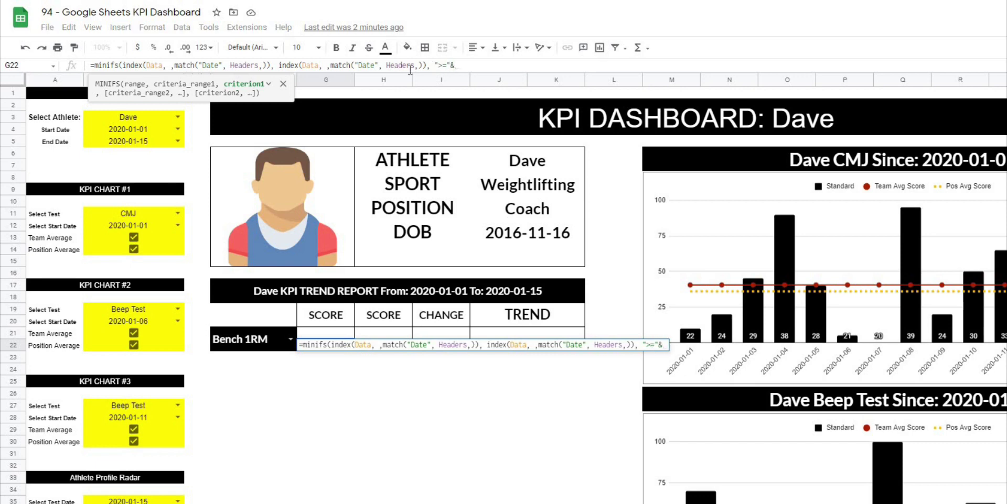
click(126, 131)
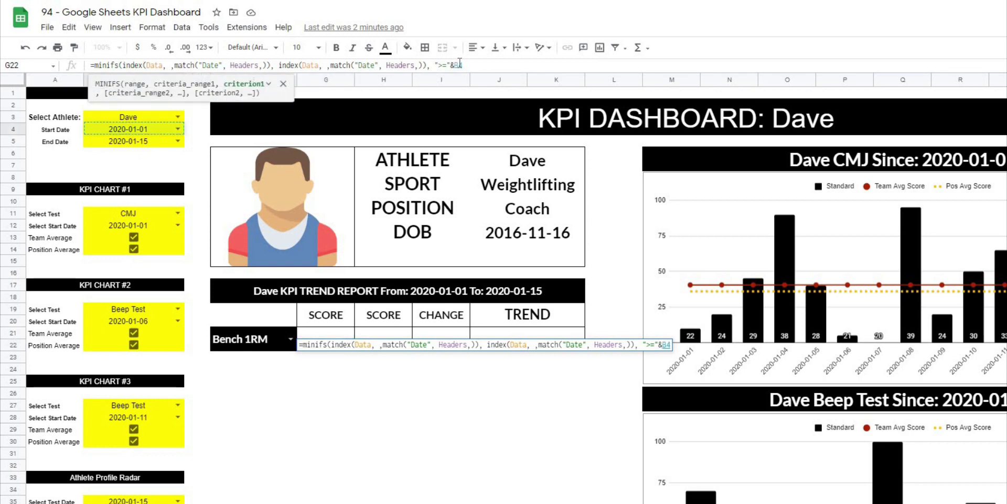
key(F4)
text(,)
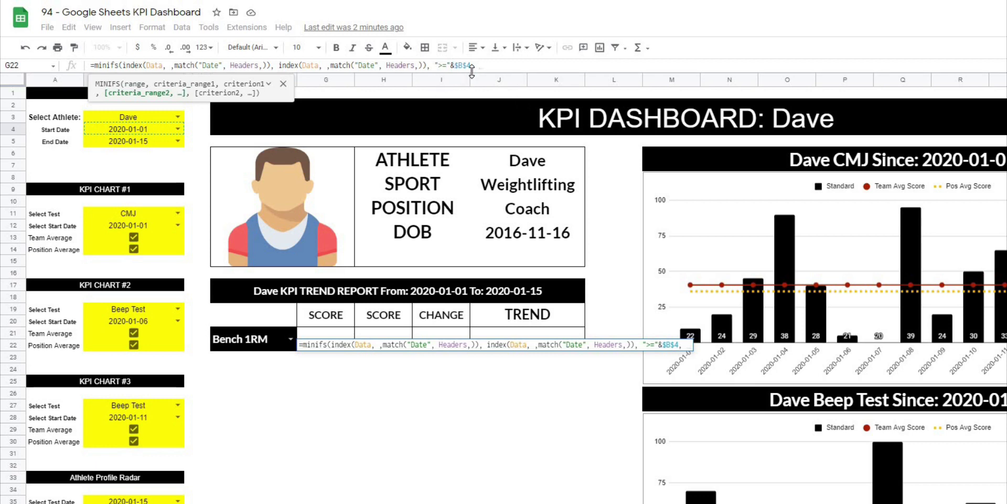
Enter index(Data, ,match("Athlete Name", Headers,)) as the second criteria range of the MINIFS formula.
text(index()
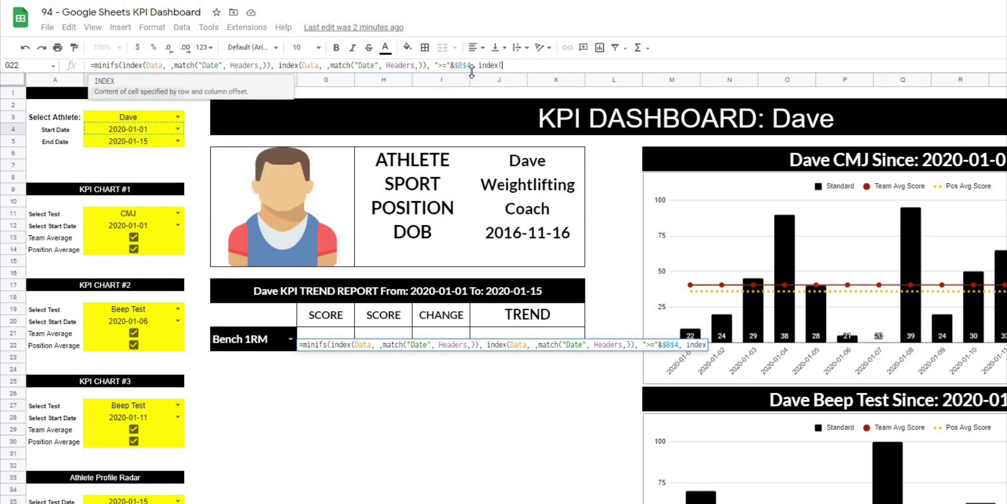
text(Data, ,m)
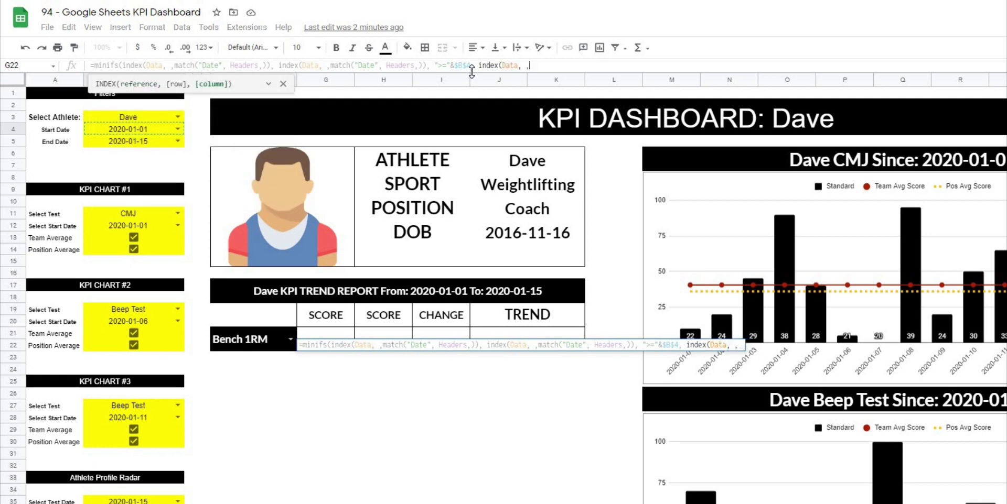
text(atch()
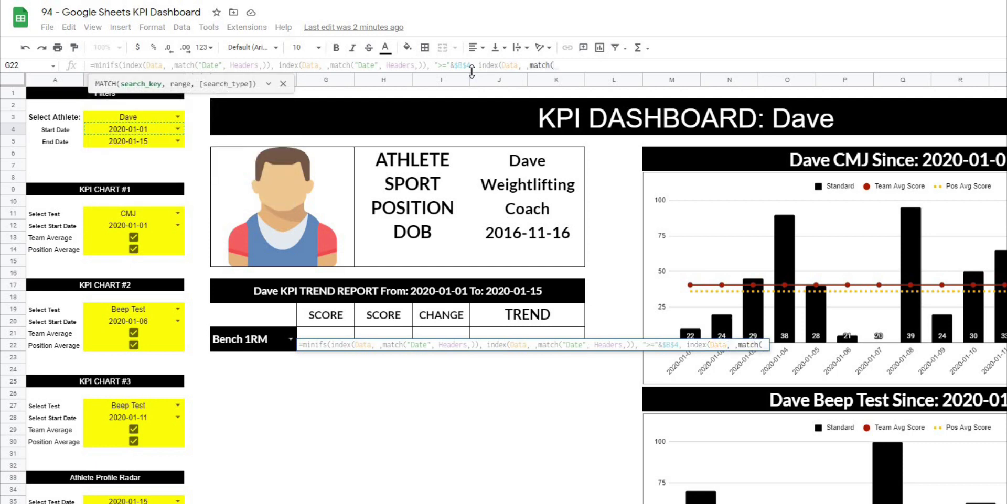
text("Athlete N)
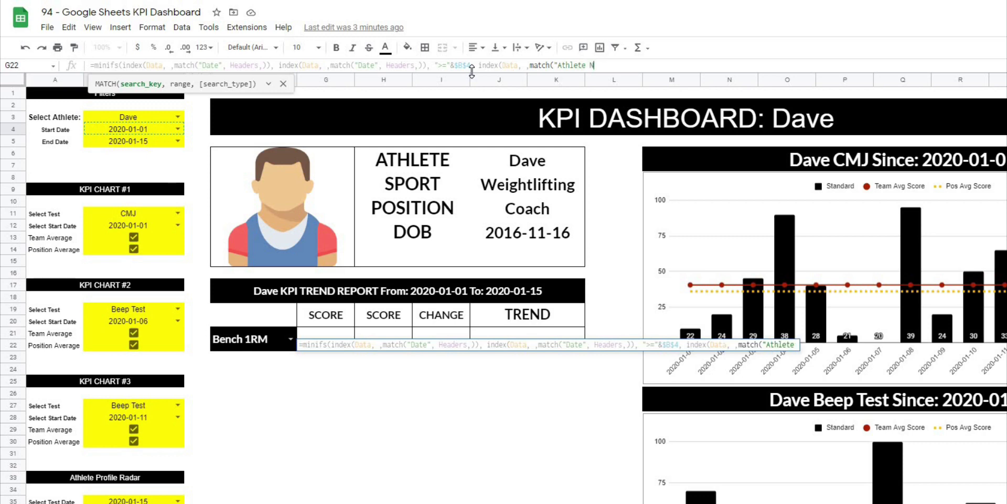
text(ame", Headers)
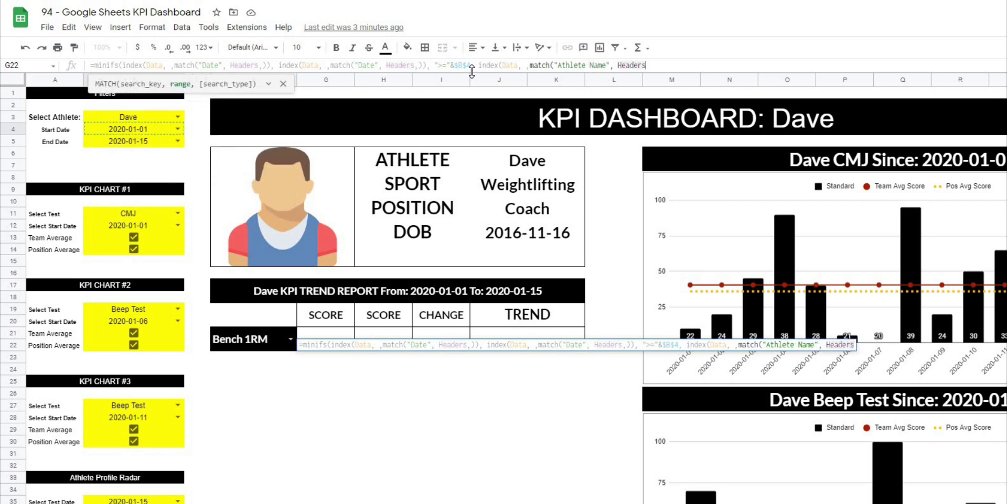
text(,))
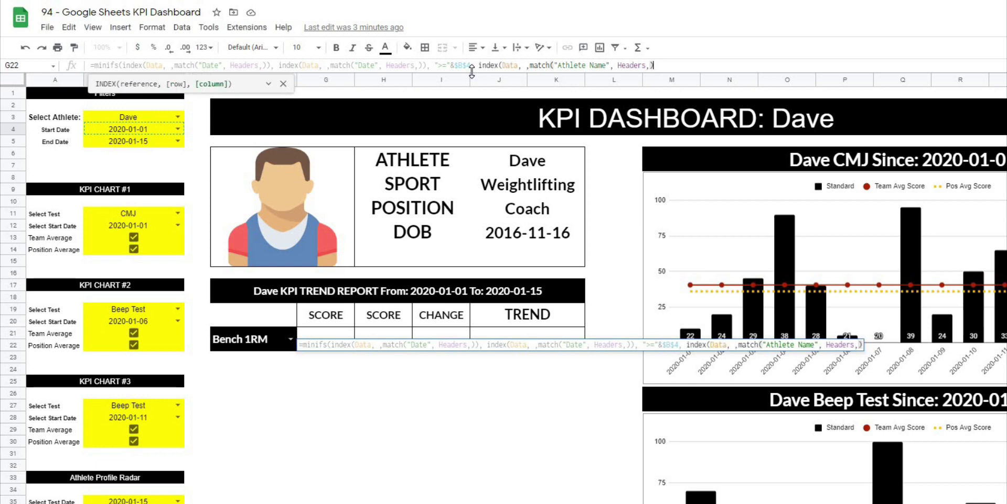
text())
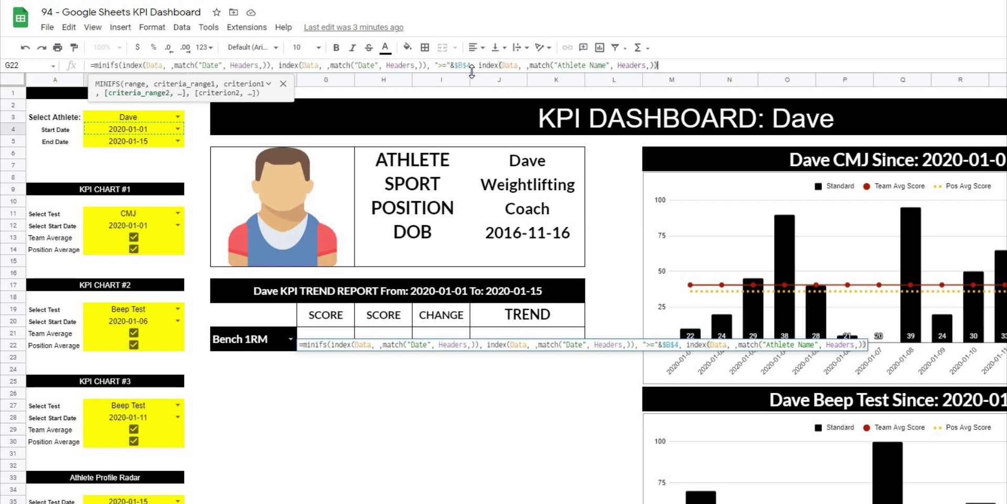
Set the second criterion to the selected athlete's cell as the absolute reference $B$3.
text(,)
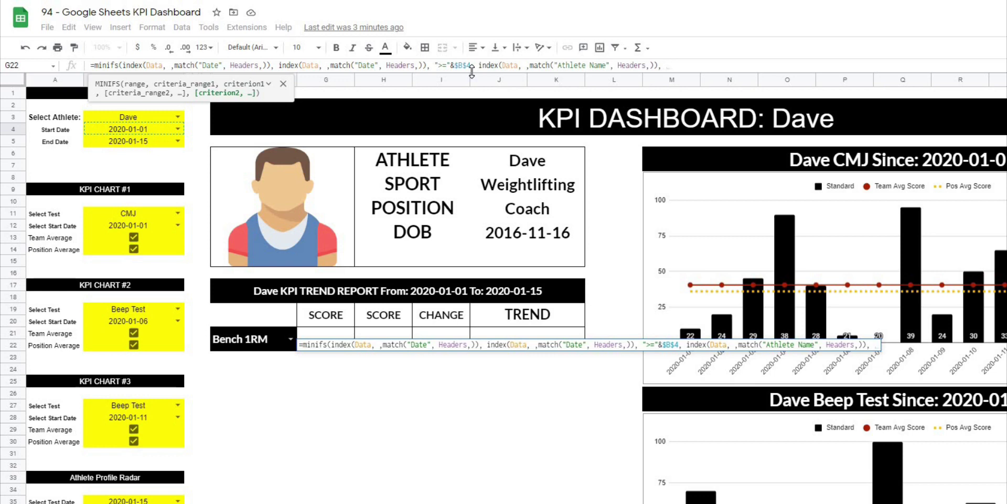
click(108, 119)
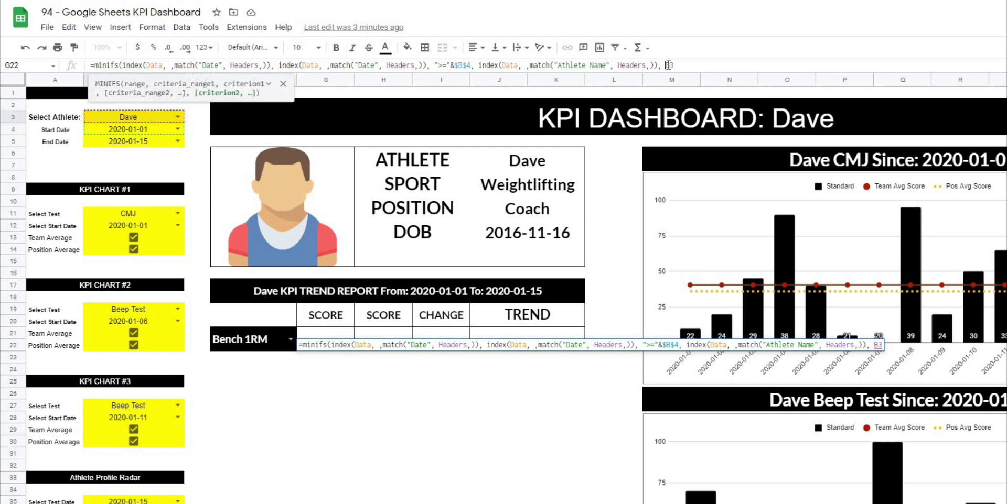
key(F4)
text(,)
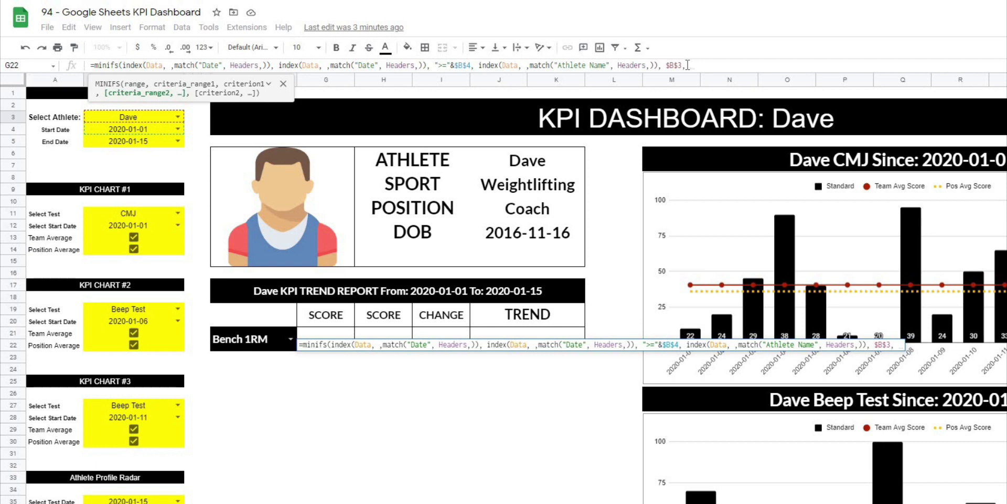
Enter index(Data, ,match(F21,Headers,)) as the third criteria range, looking up the test chosen in the trend report.
text(index()
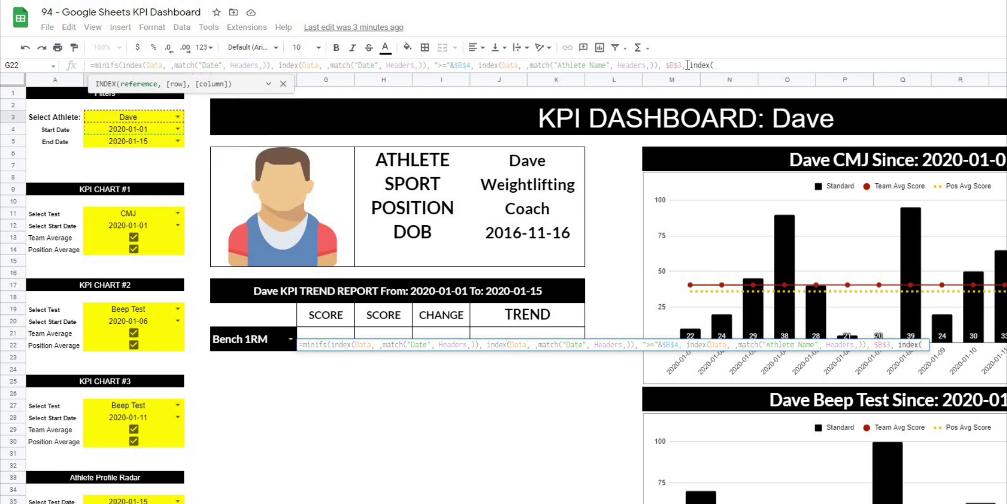
text(Data, )
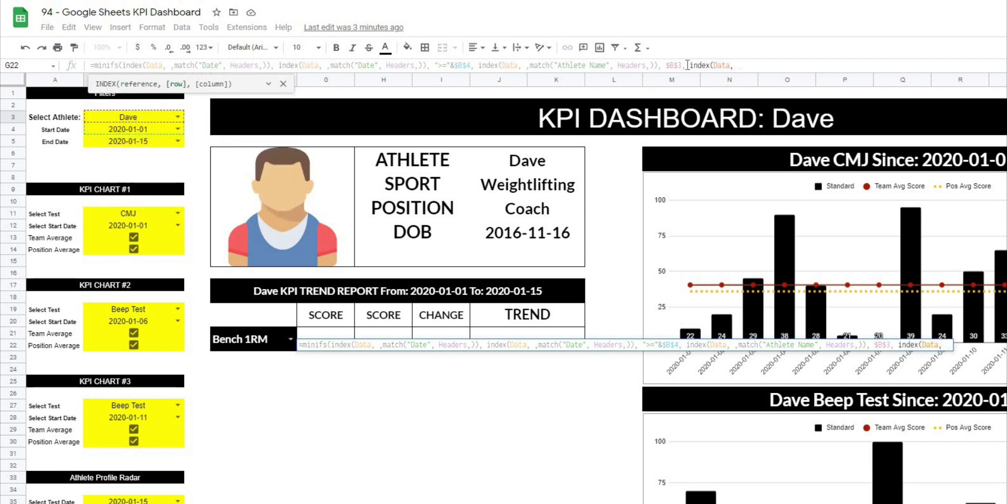
text(,match)
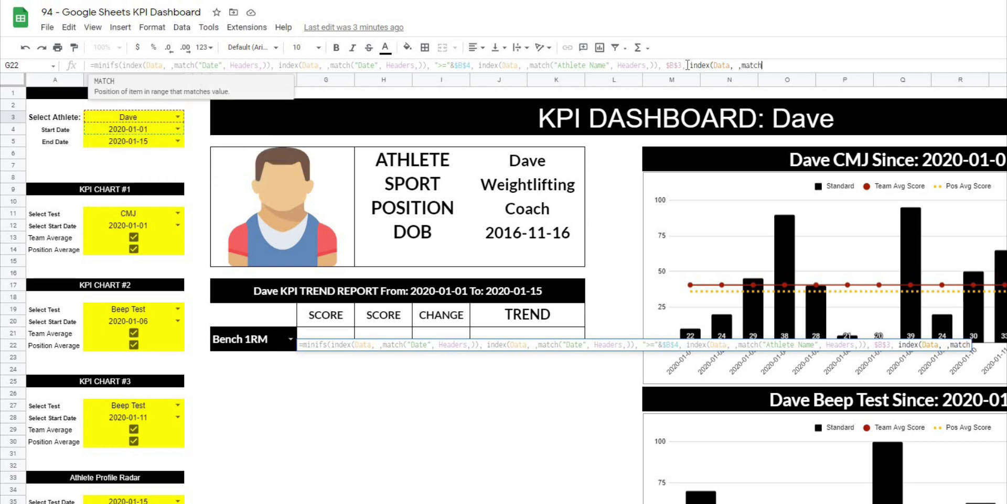
text(()
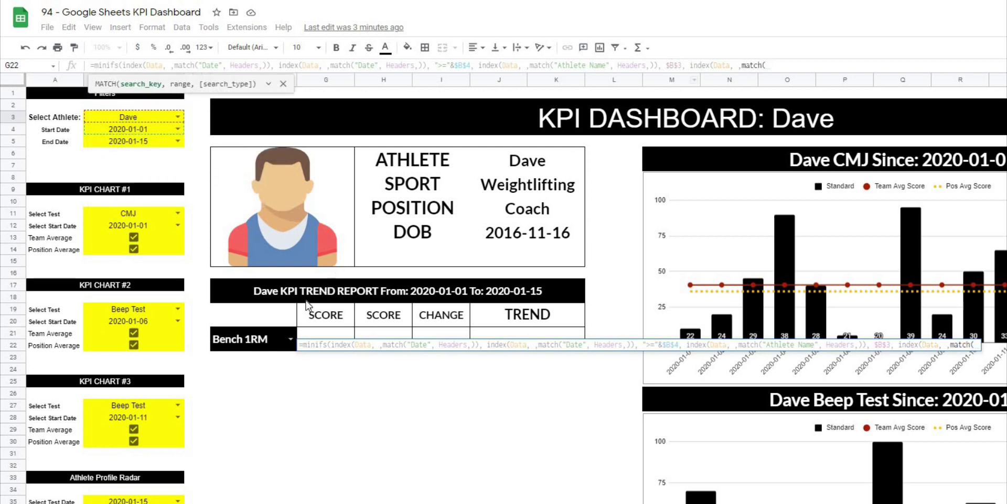
click(234, 339)
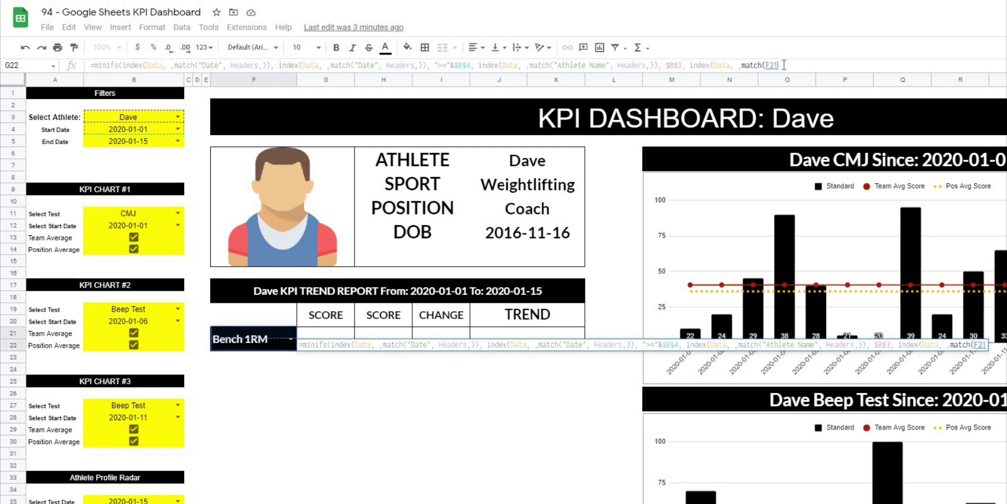
text(,)
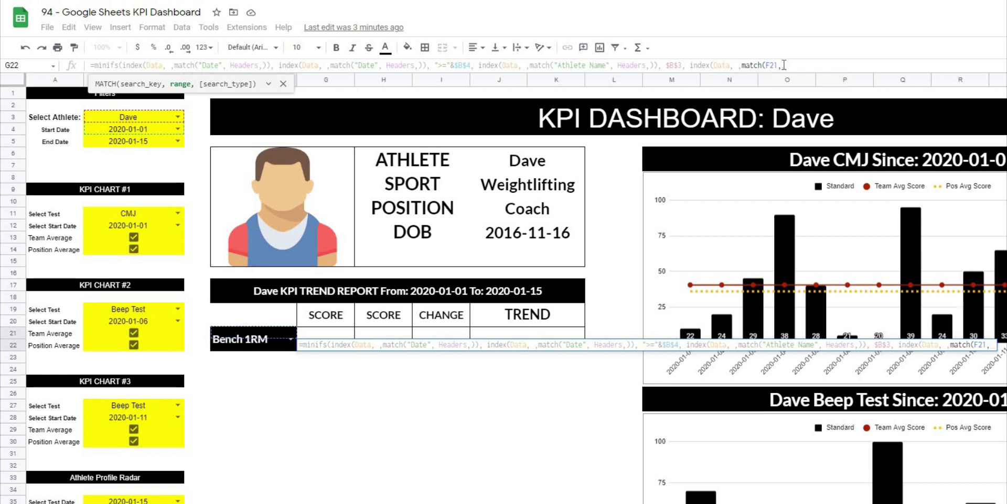
text(Headers)
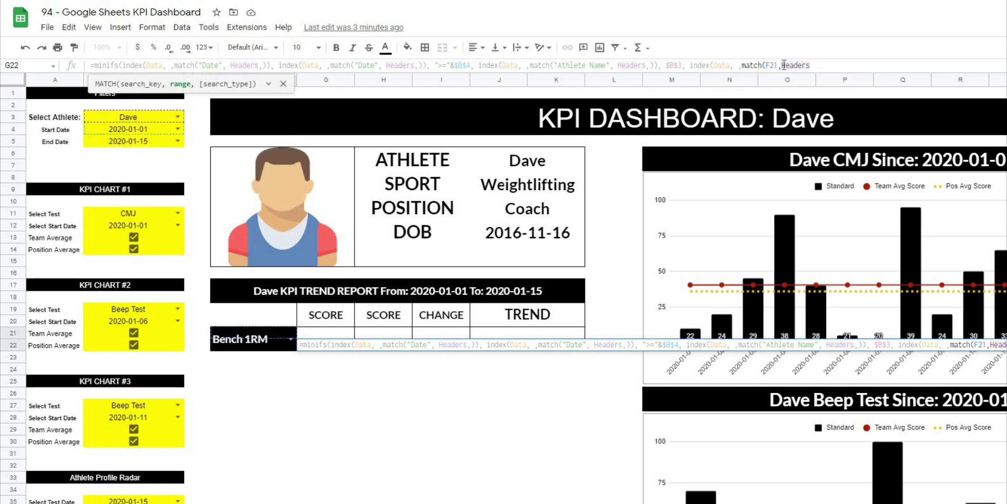
text(,))
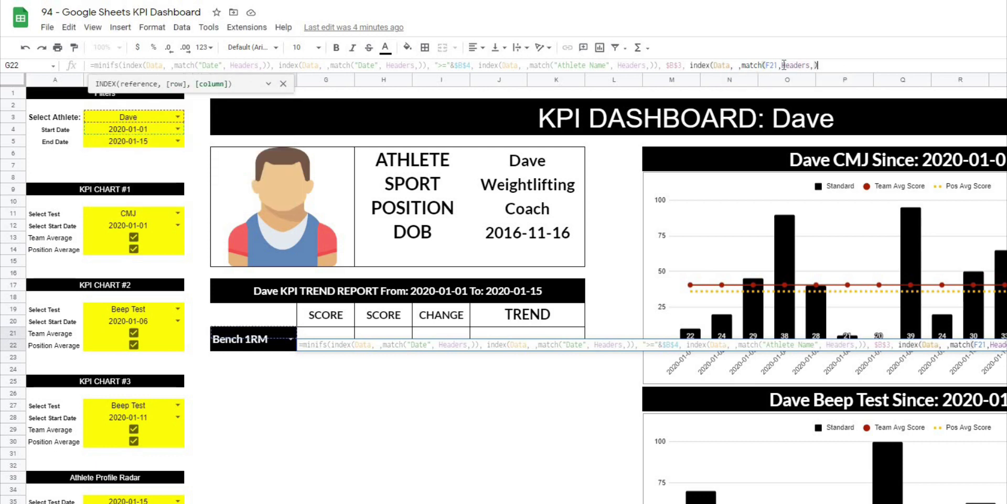
text())
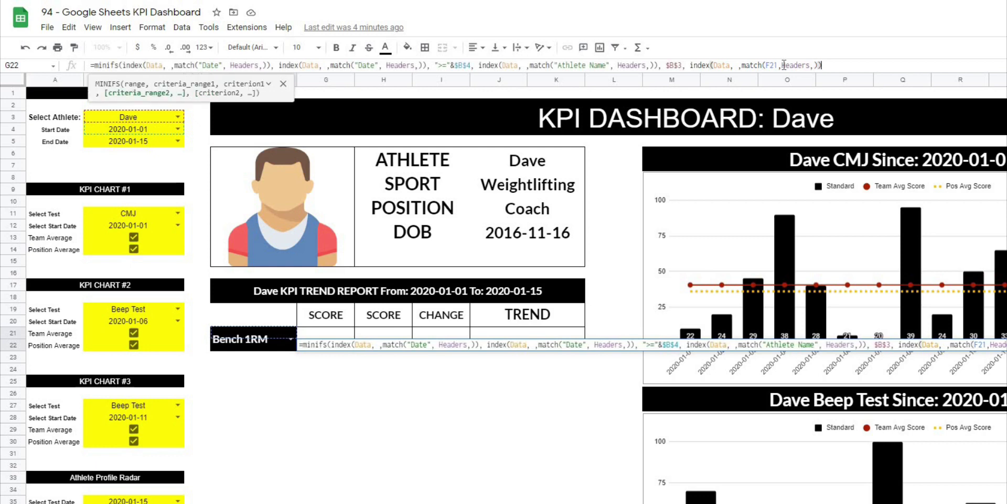
Add "<>" as the third criterion to exclude blank results, and complete the MINIFS formula in G22.
text(, ")
text(<>)
text())
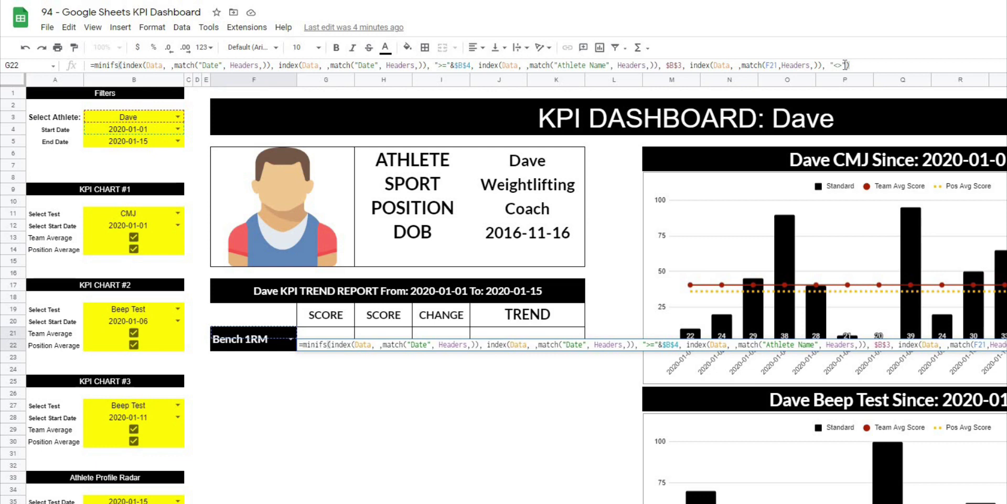
key(Return)
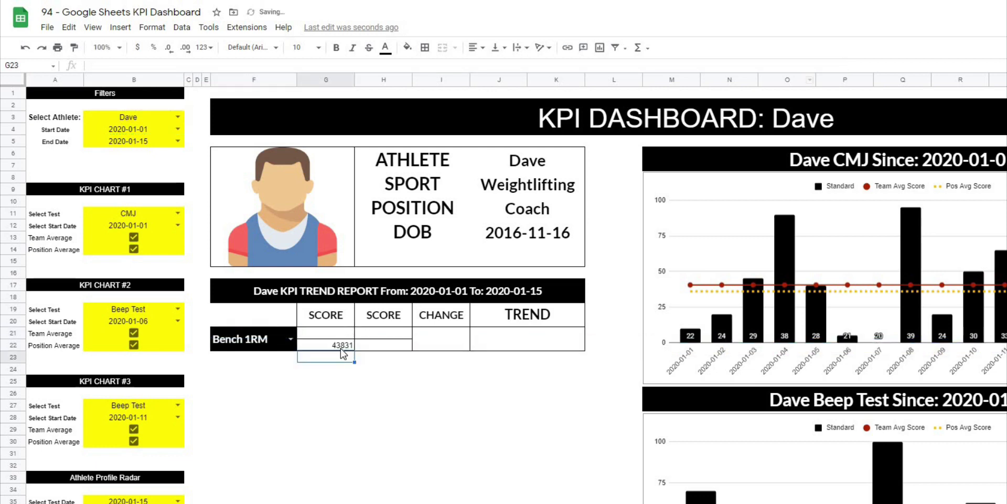
Center the MINIFS result horizontally in cell G22.
click(338, 345)
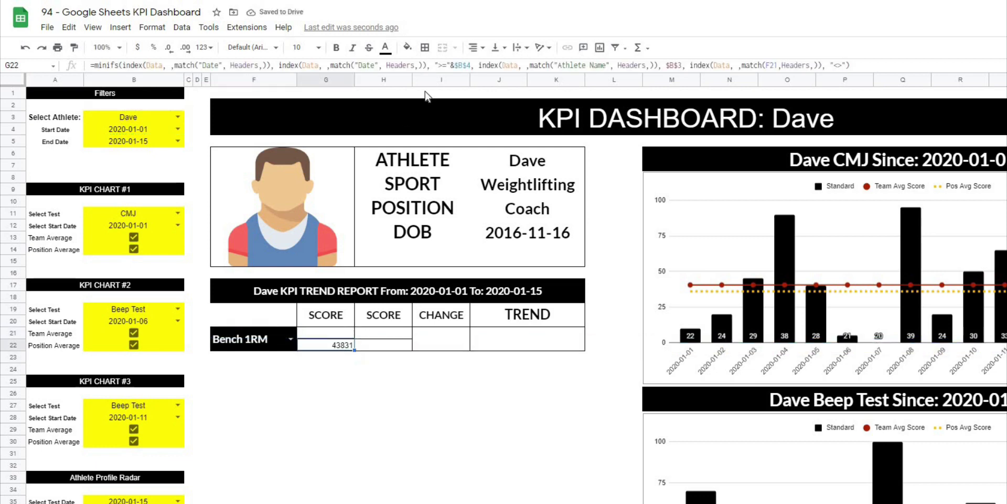
click(482, 53)
click(490, 69)
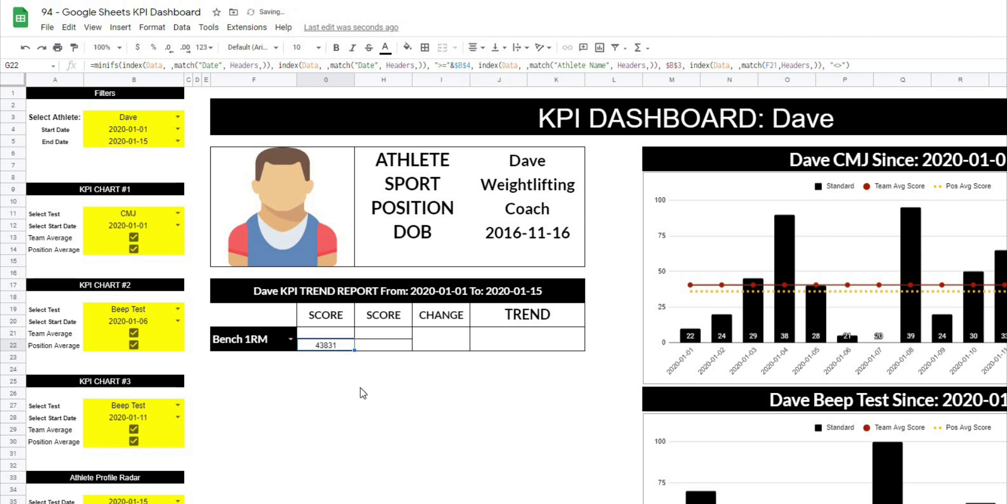
click(326, 364)
click(318, 345)
click(333, 370)
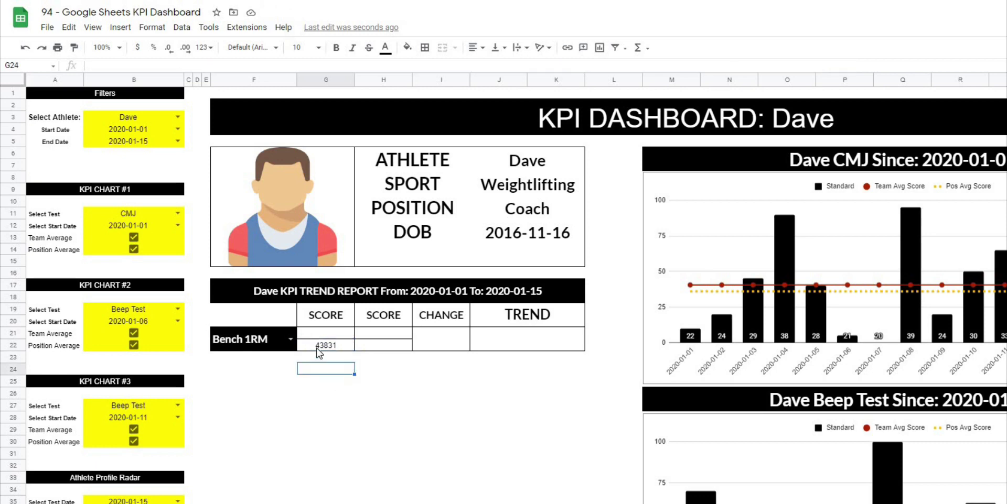
Format the MINIFS result in G22 as a date.
click(317, 346)
click(152, 27)
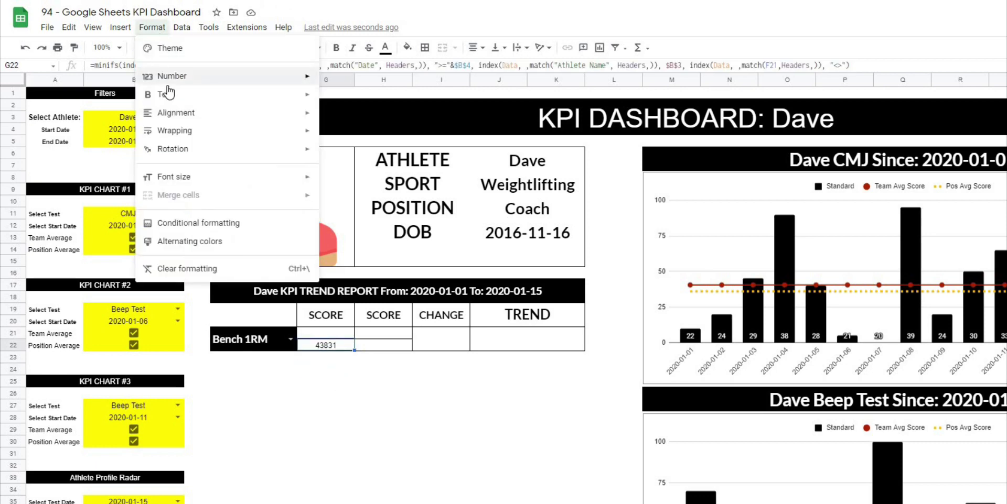
mouse_move(173, 77)
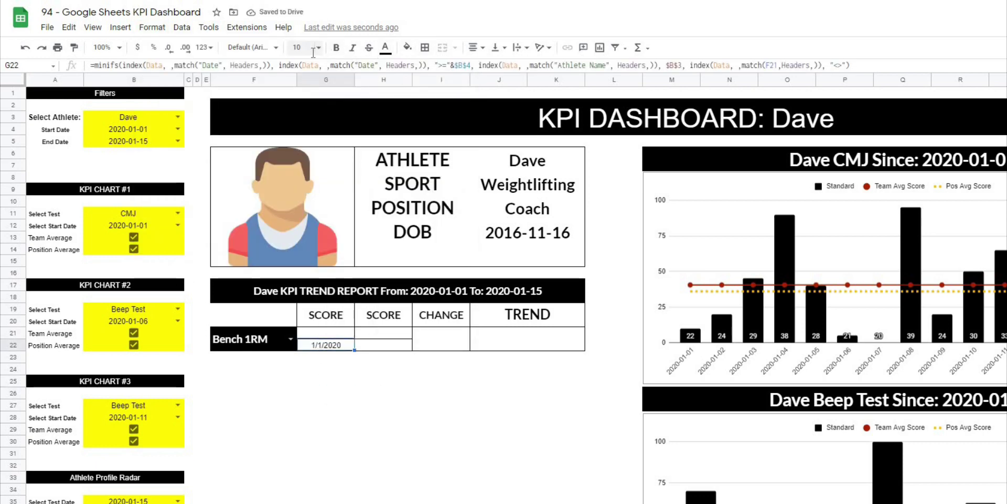
Italicize the date in cell G22.
click(353, 47)
click(317, 393)
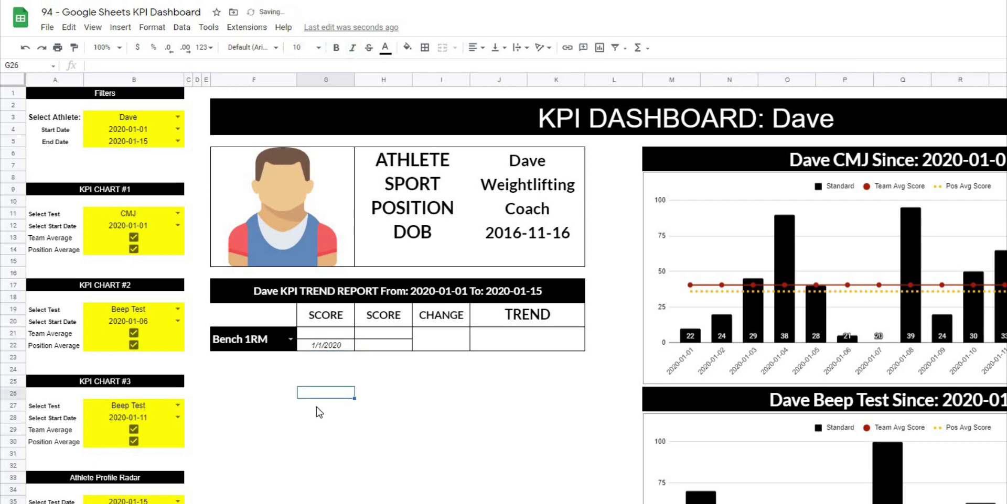
click(329, 347)
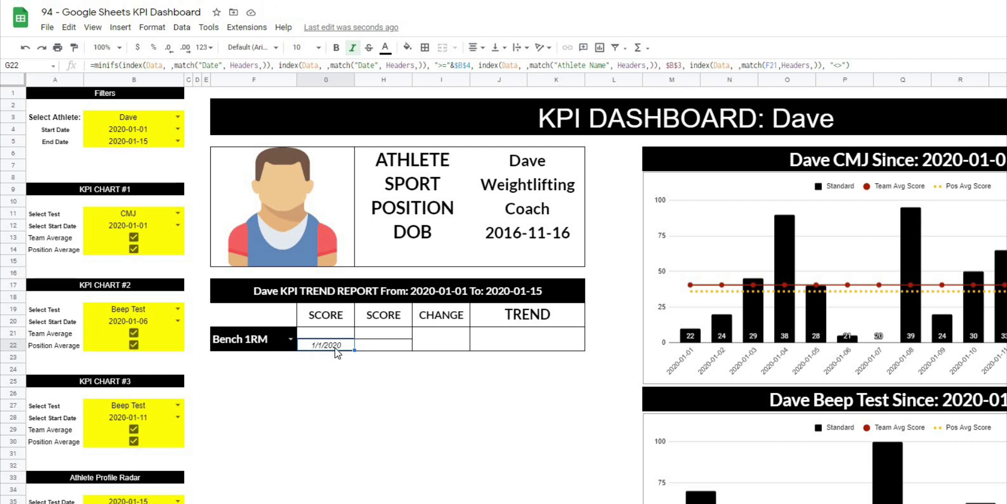
click(358, 371)
click(315, 346)
click(861, 66)
click(645, 129)
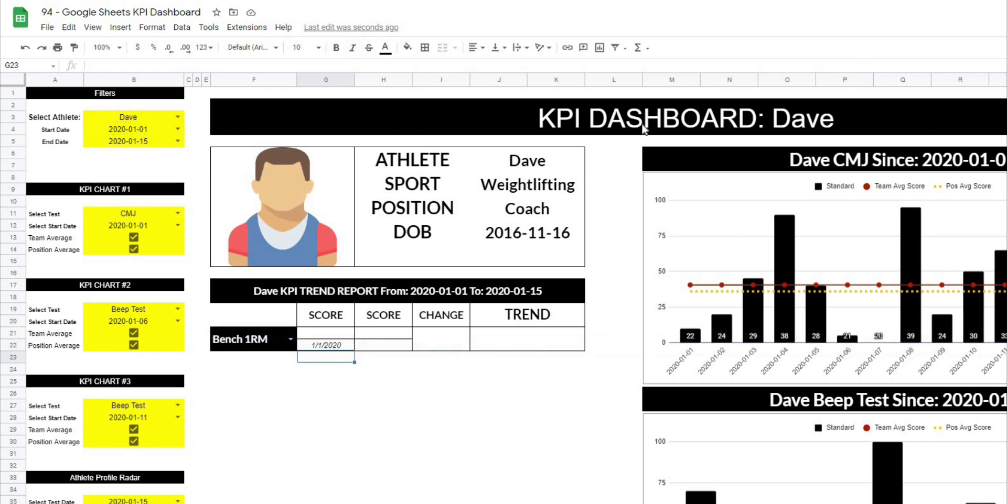
click(318, 349)
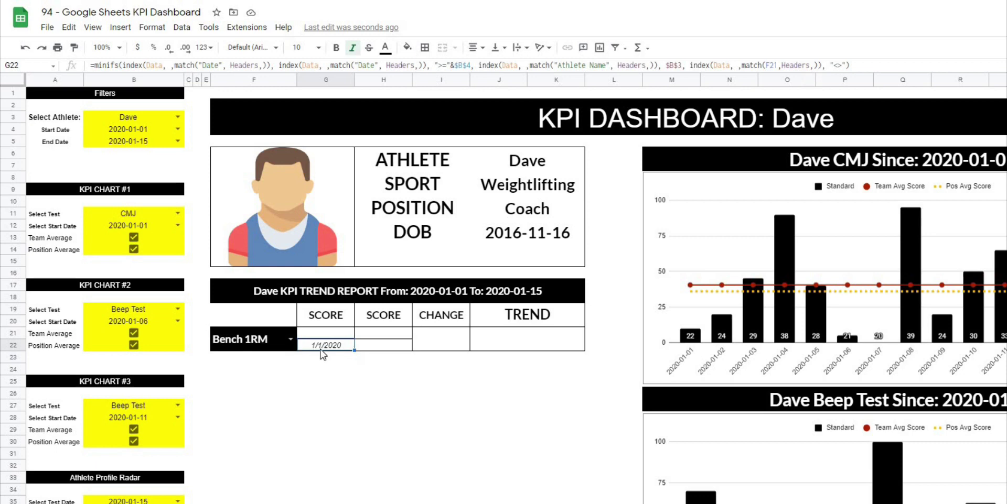
Clear the selected athlete's first Bench 1RM score in J17 of the Data sheet, and check the date in G22 on the dashboard.
key(ctrl+shift+Page_Up)
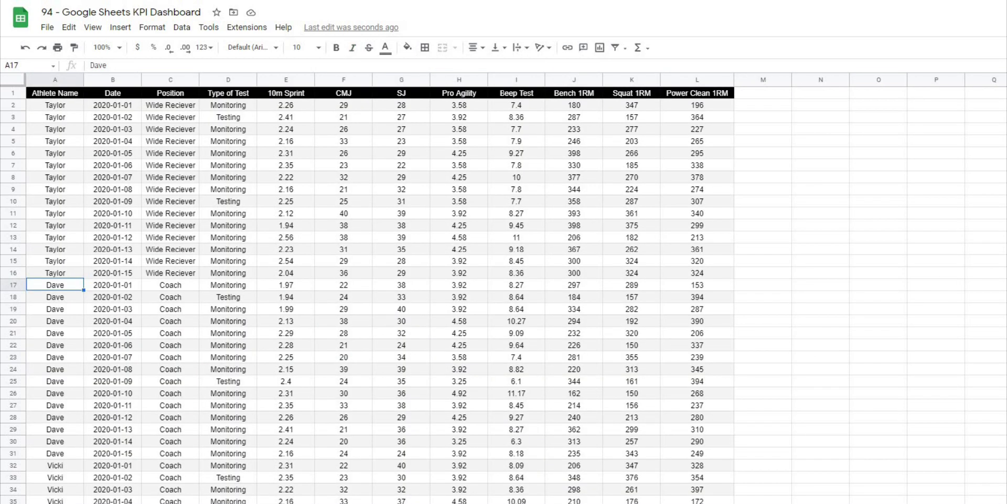
click(587, 290)
key(Delete)
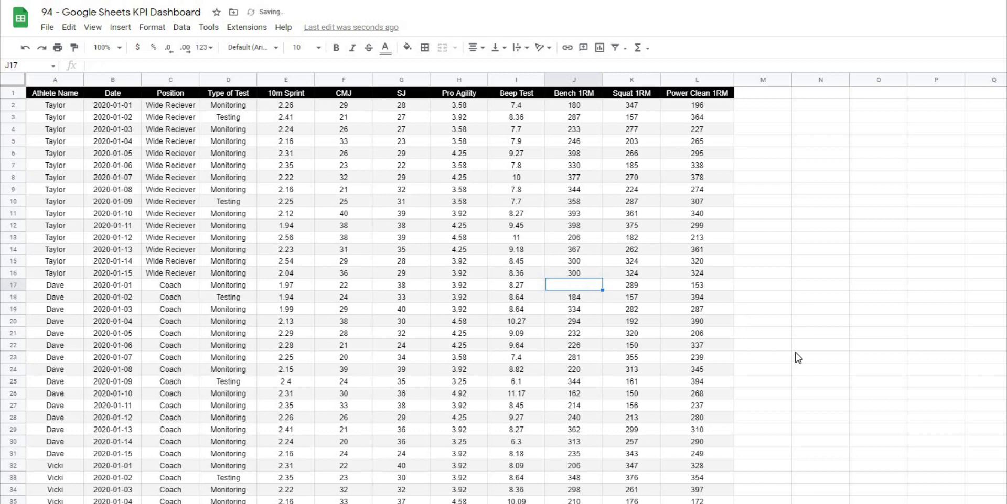
click(795, 349)
key(ctrl+shift+Page_Down)
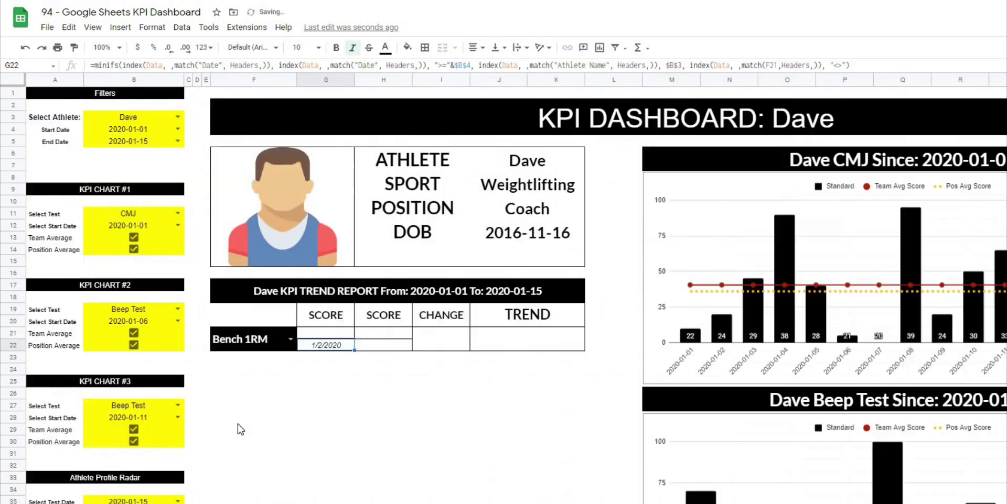
click(324, 336)
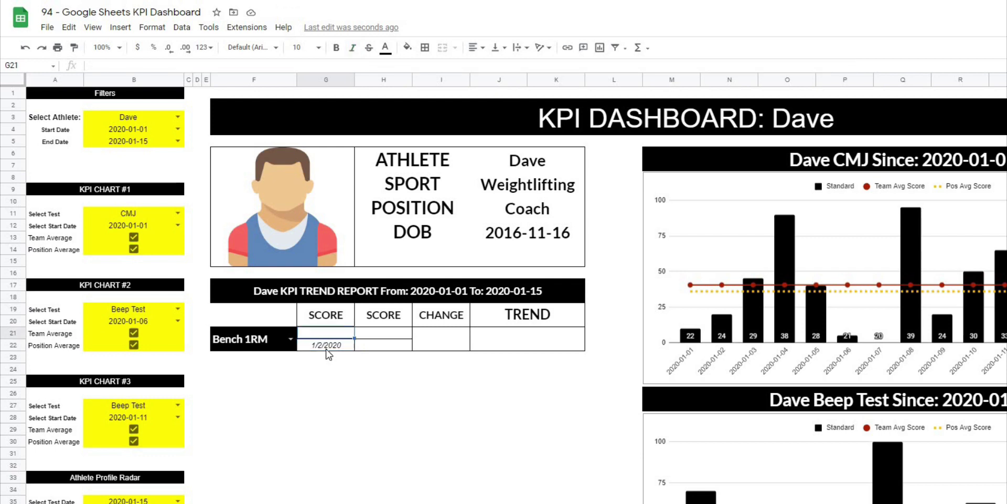
click(326, 347)
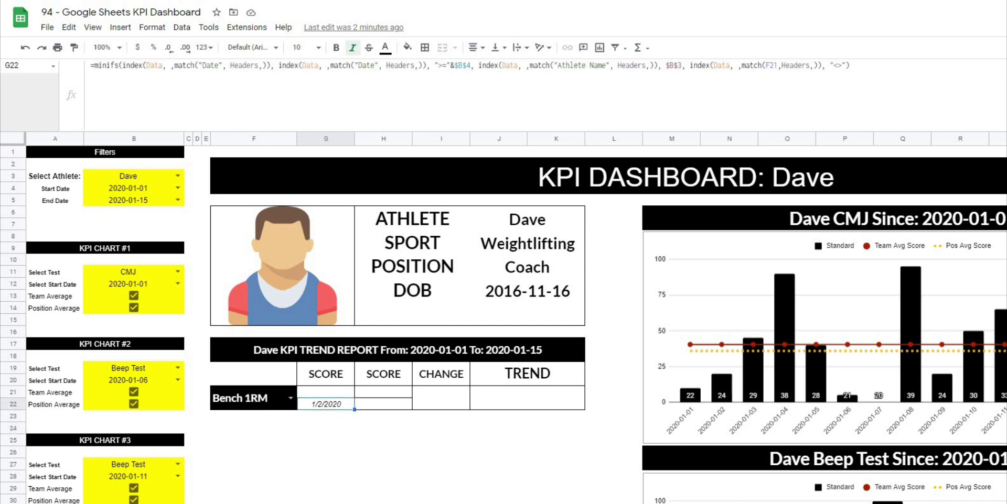
Clear all of the selected athlete's remaining Bench 1RM scores in the Data sheet and return to the dashboard.
click(273, 494)
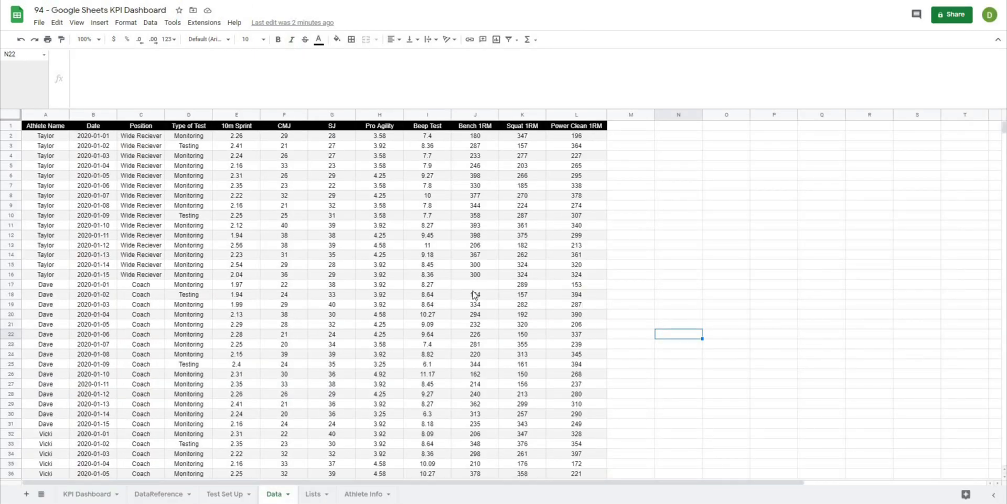
drag(475, 284, 475, 394)
mouse_move(487, 431)
mouse_down()
mouse_move(486, 456)
mouse_move(486, 406)
mouse_move(487, 417)
mouse_up()
key(Delete)
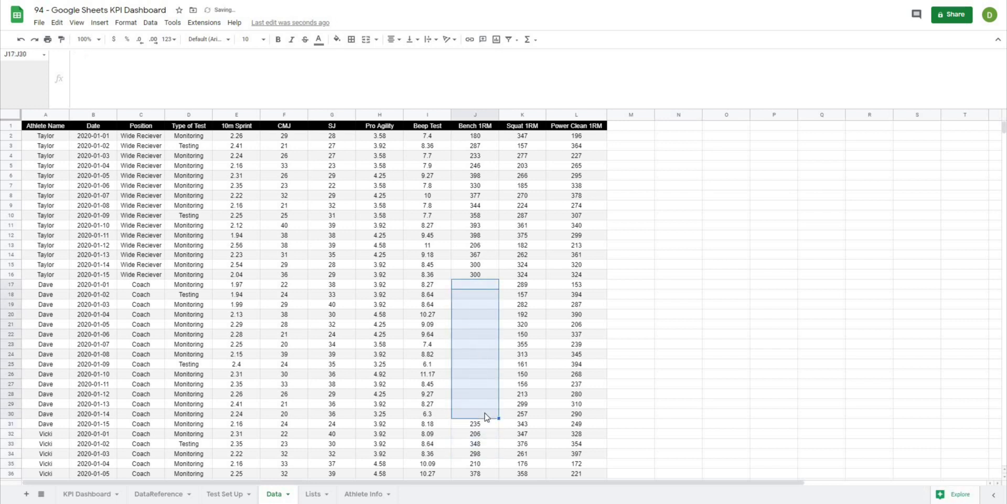
click(478, 426)
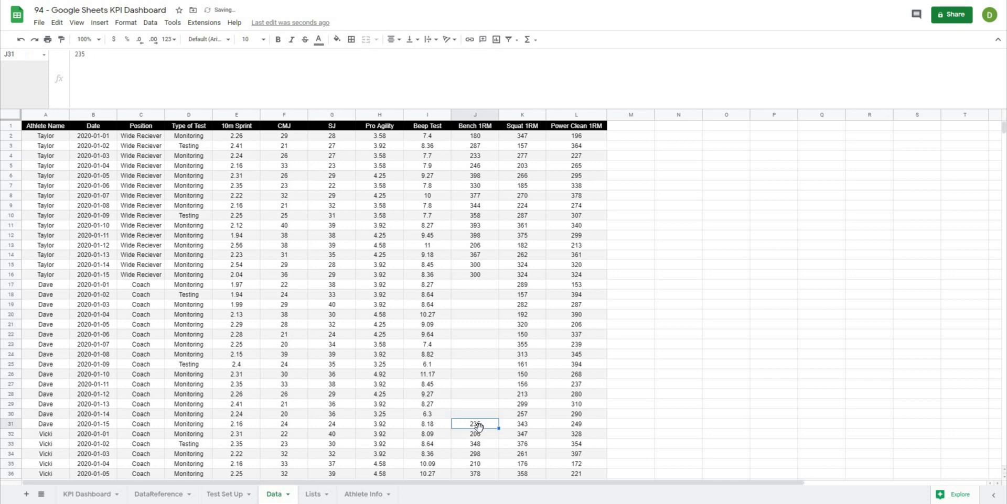
click(657, 345)
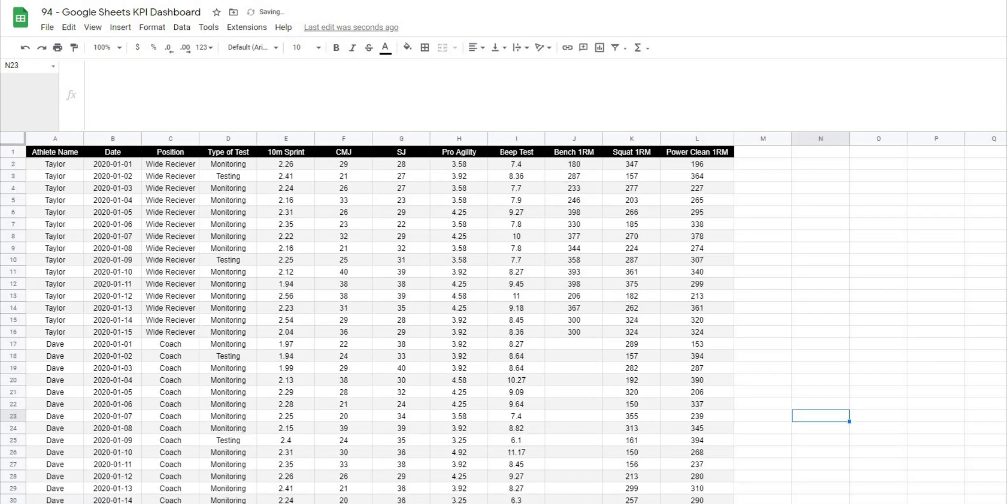
key(ctrl+Page_Up)
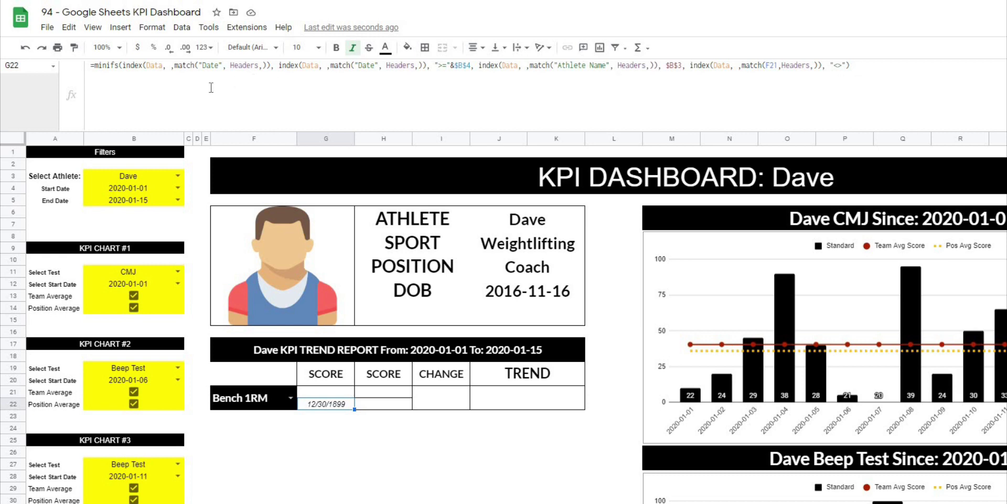
Wrap the MINIFS formula in G22 in an IF function that tests whether its result is < $B$4.
click(137, 82)
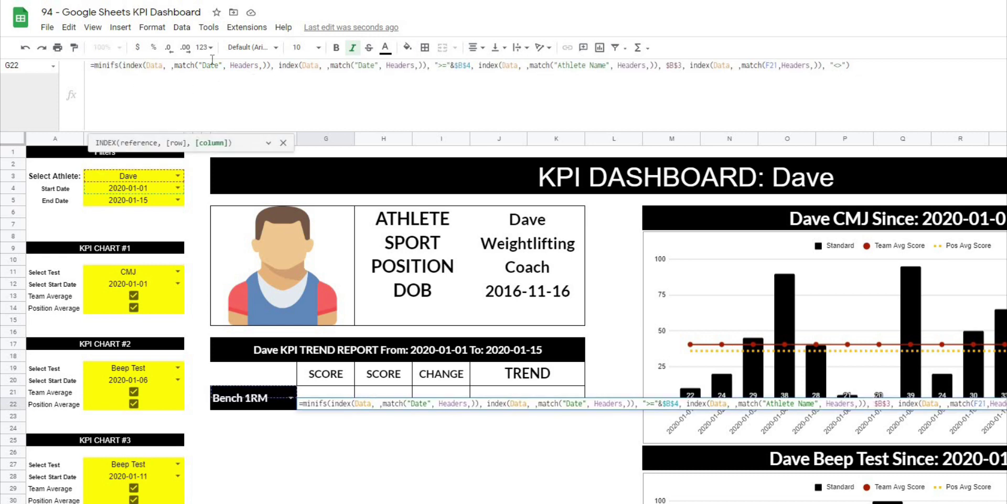
text(if)
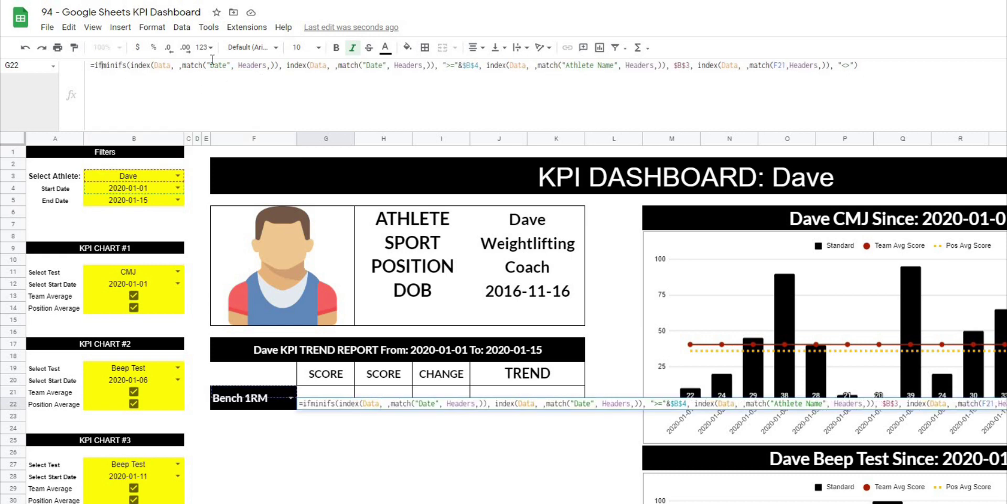
text(()
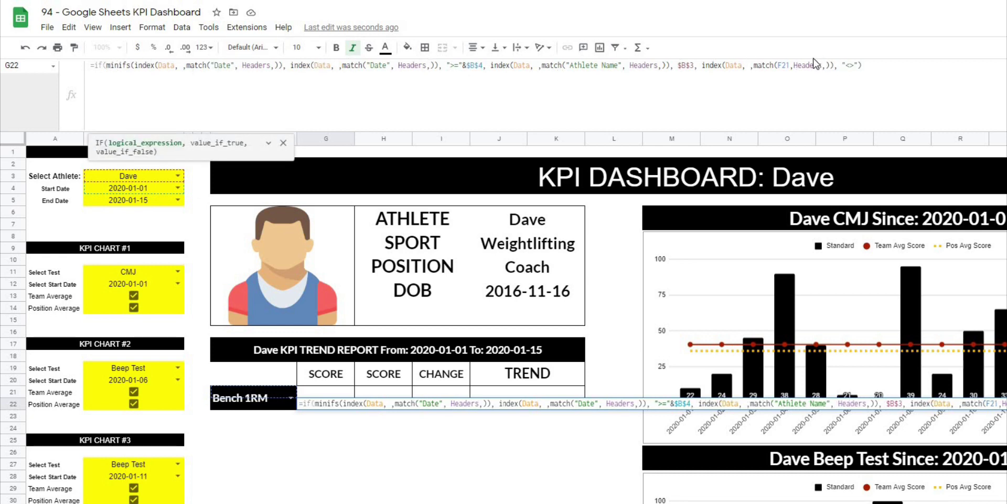
click(858, 67)
text())
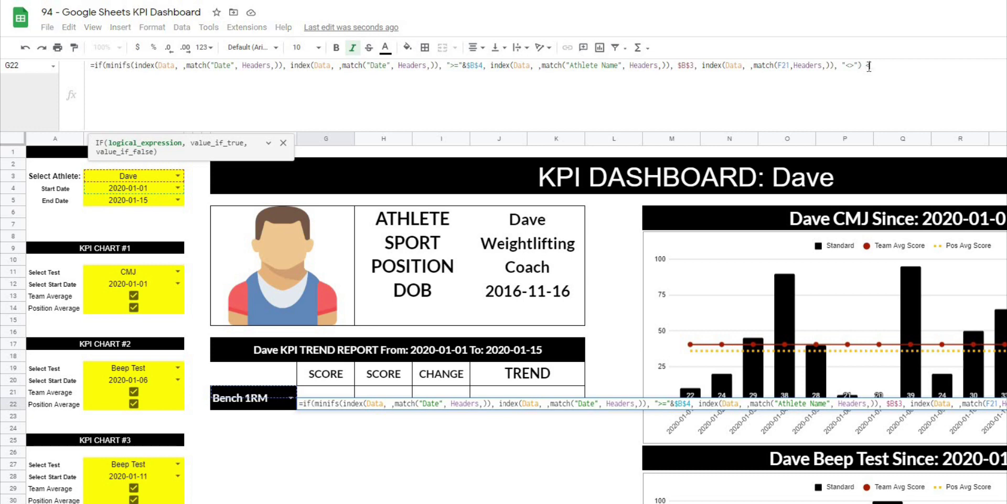
text(<)
click(167, 188)
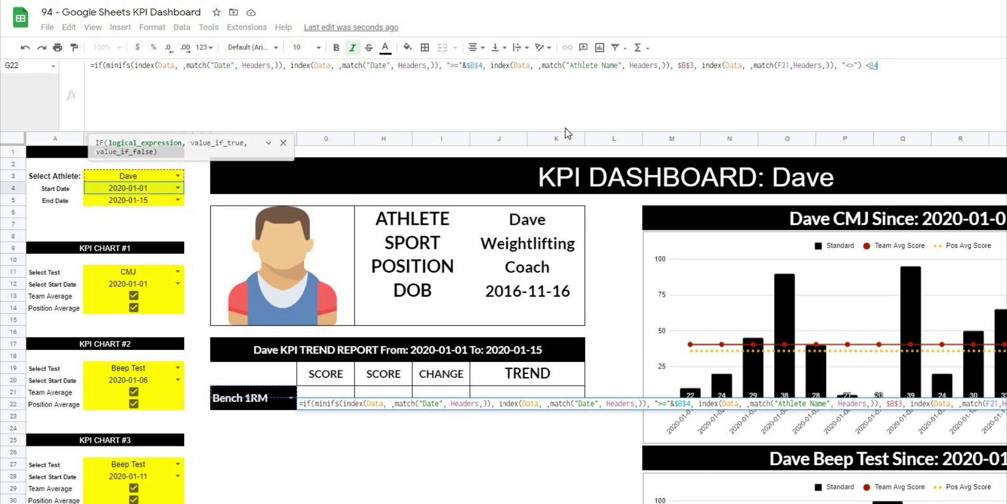
click(871, 66)
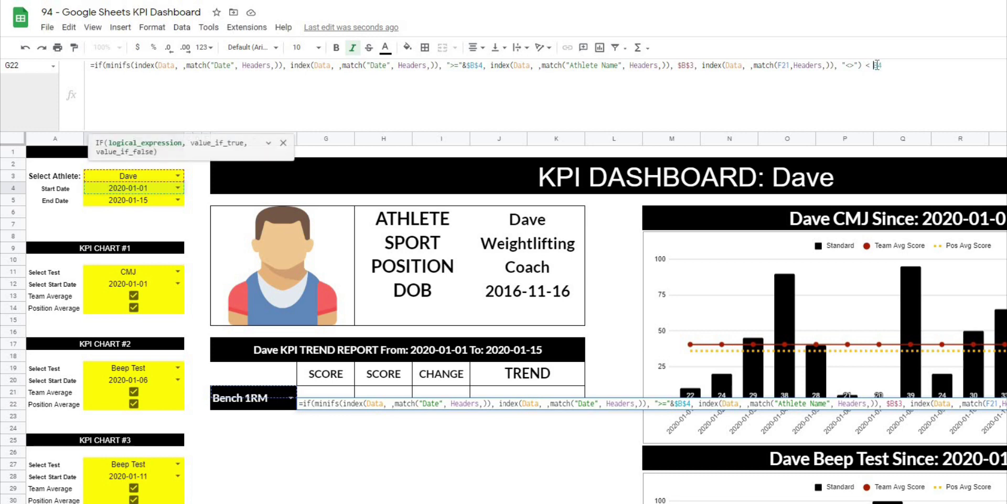
text($B$4)
text(,)
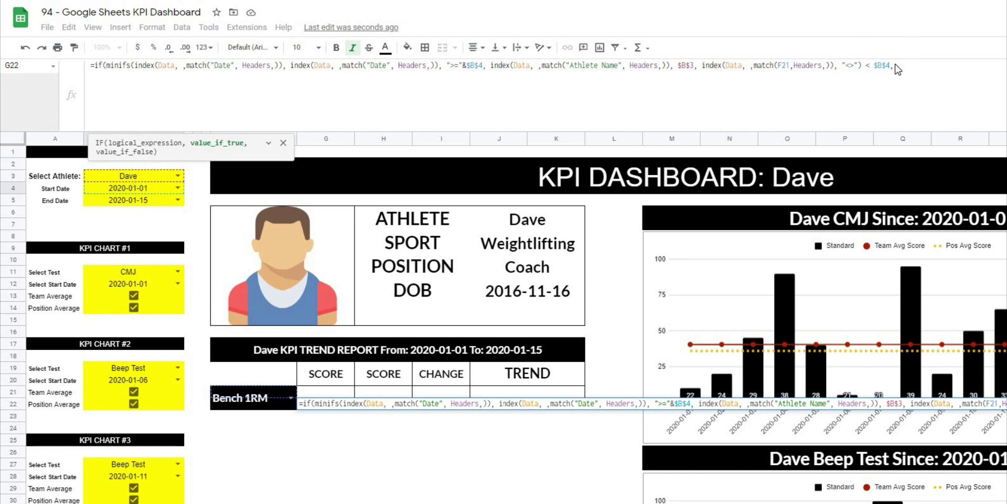
Add "No Test" on a new line as the IF function's value if true, followed by a line for the value if false.
text())
key(Left)
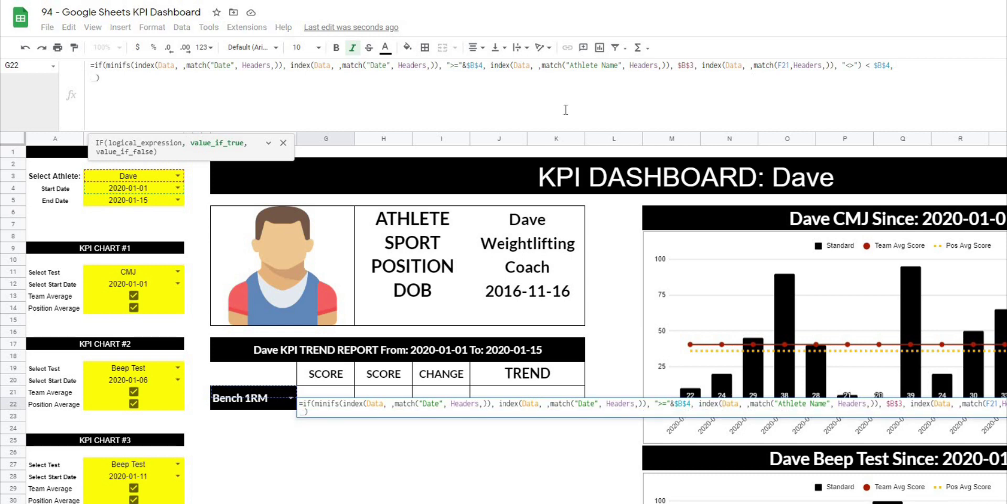
click(137, 77)
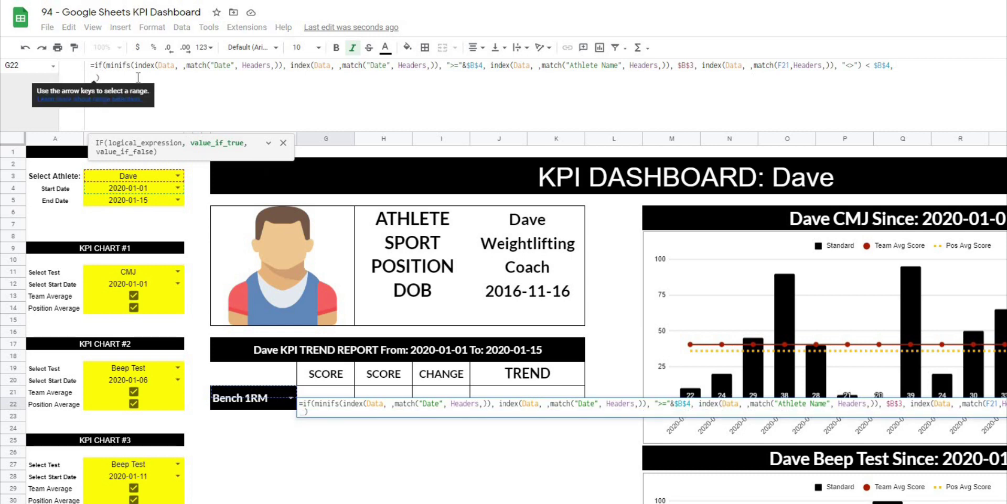
click(96, 78)
key(BackSpace)
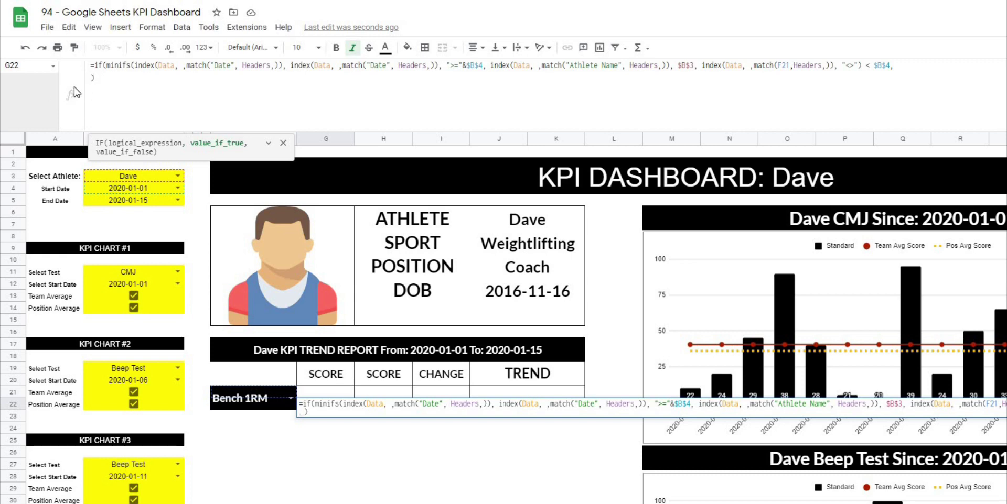
text("No Test")
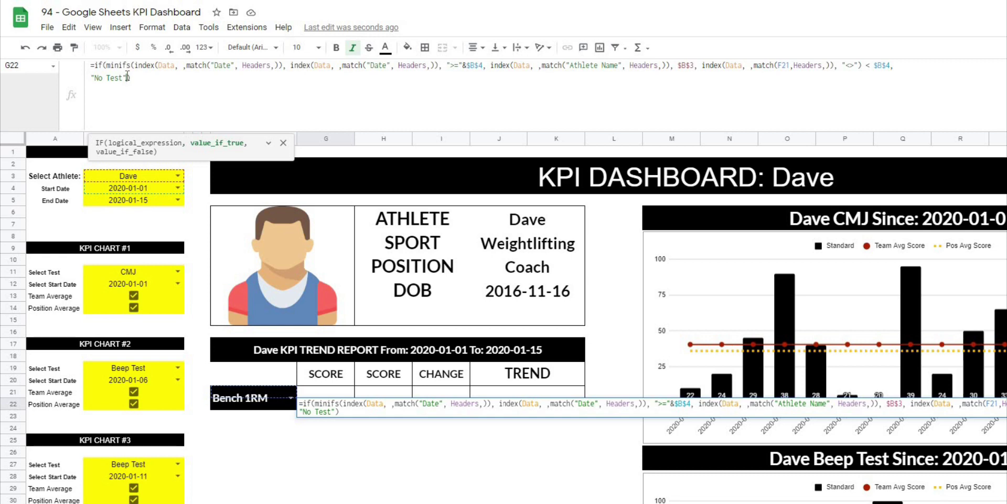
text(,)
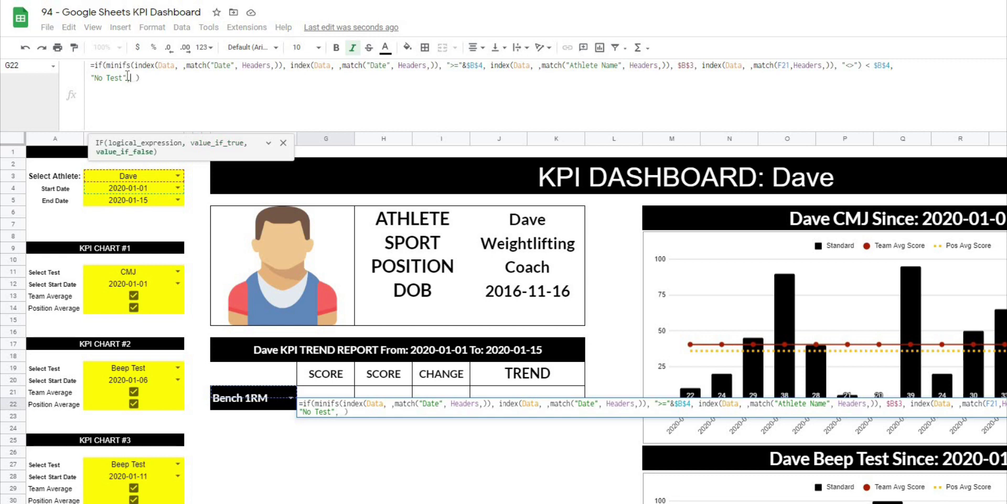
key(ctrl+Return)
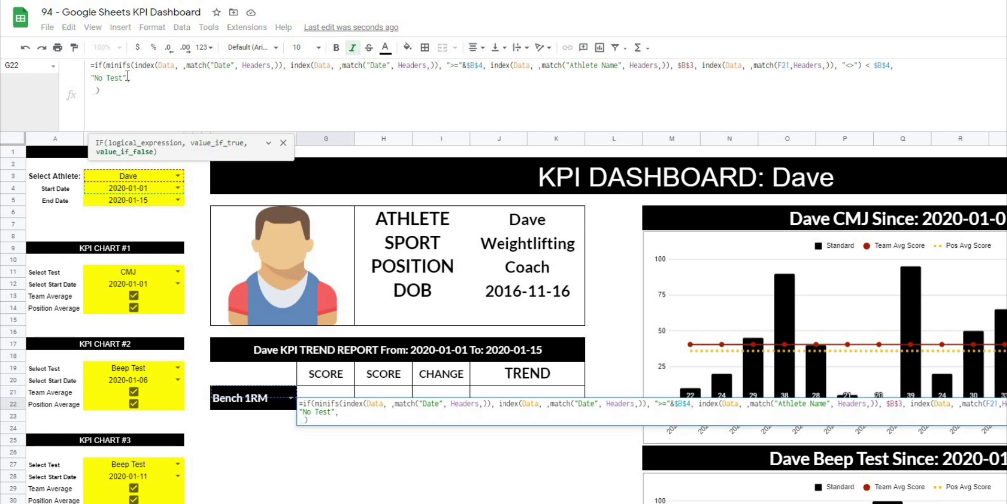
Copy the MINIFS expression into the IF function's value if false and complete the formula in G22.
drag(107, 67, 863, 65)
key(ctrl+c)
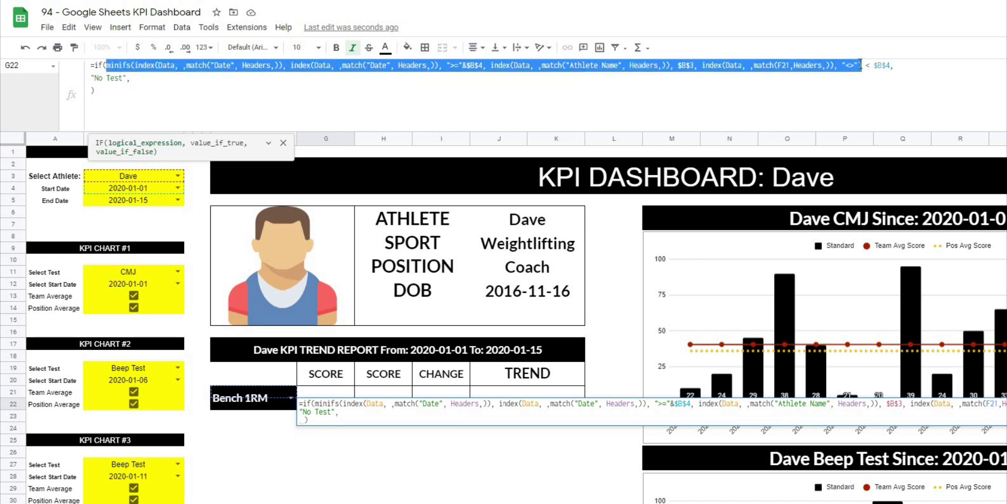
click(92, 92)
key(ctrl+v)
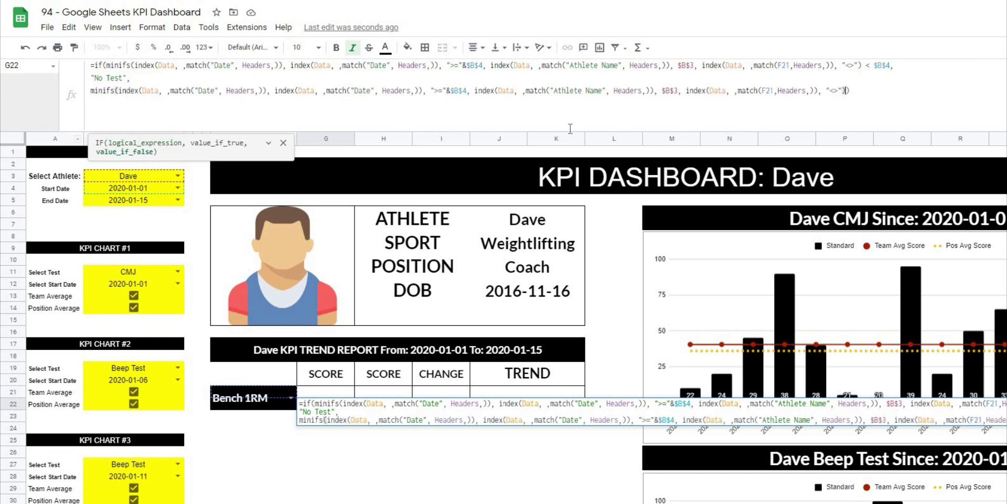
click(855, 91)
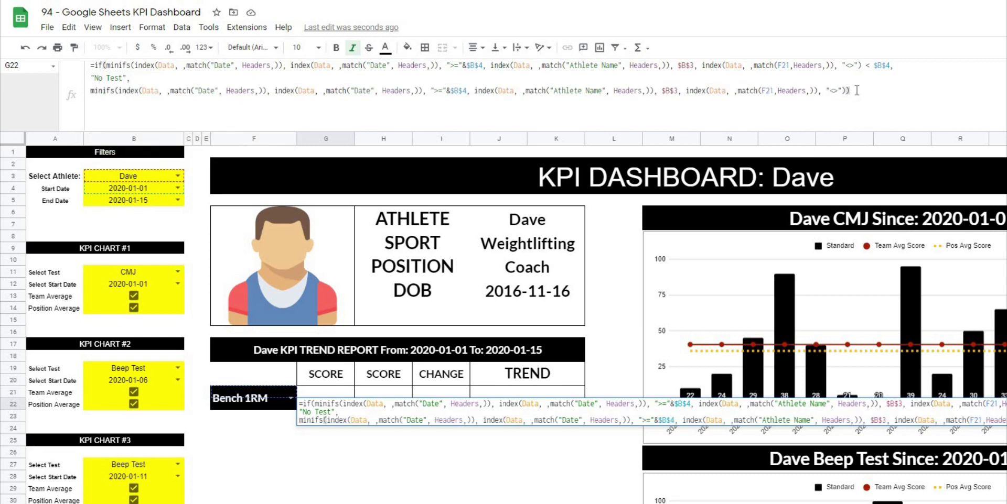
key(Return)
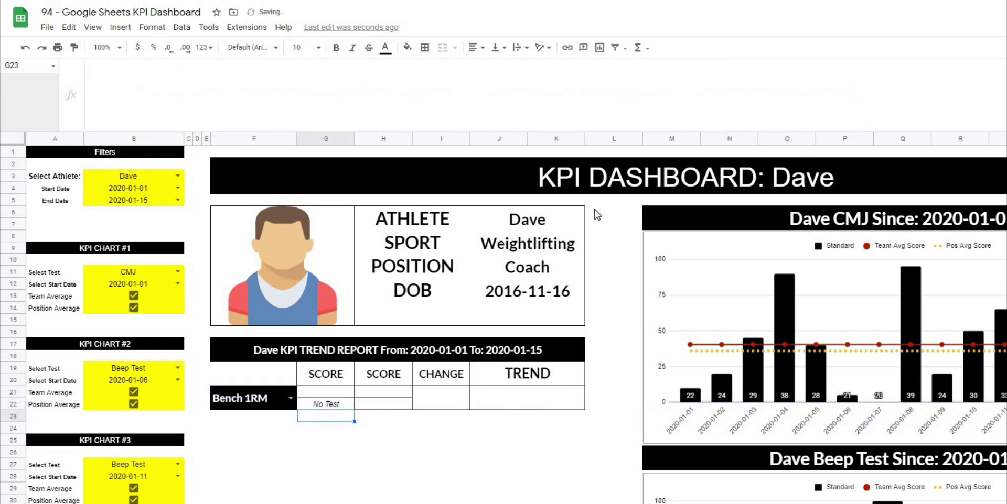
click(325, 404)
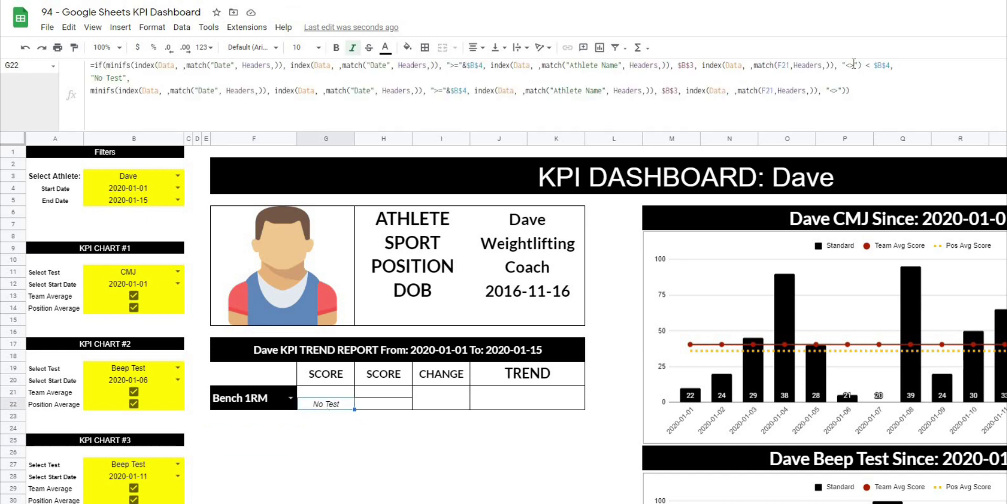
click(317, 466)
click(333, 409)
click(322, 441)
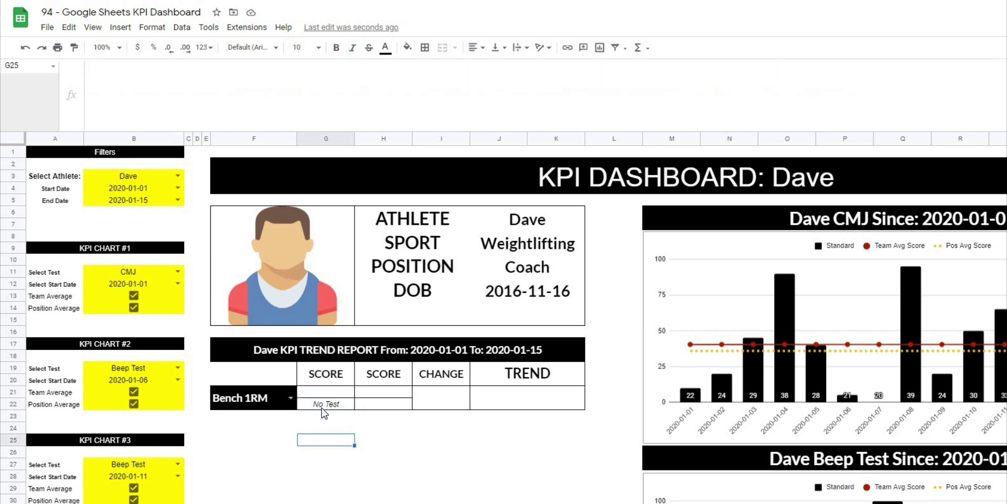
click(324, 414)
click(318, 476)
Refill the emptied Bench 1RM cells J17:J31 in the Data sheet with a copy of the scores in J2:J16.
click(331, 503)
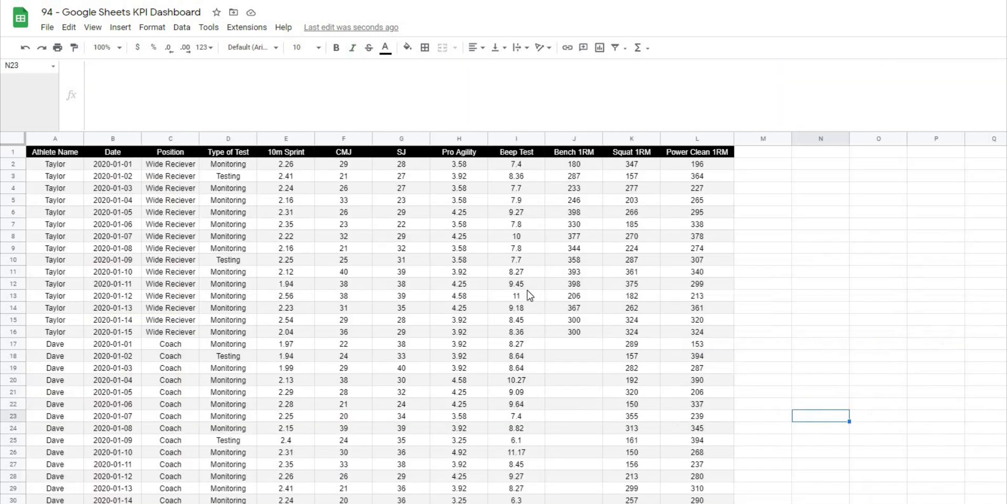
drag(483, 138, 482, 278)
key(ctrl+c)
click(482, 286)
key(ctrl+v)
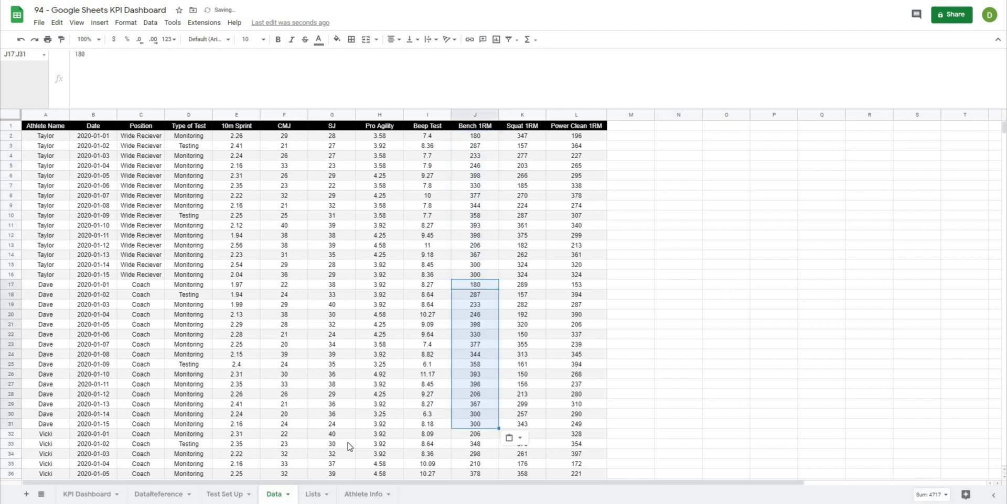
Return to the KPI Dashboard sheet and check the Bench 1RM test date in the trend report.
click(726, 285)
click(89, 495)
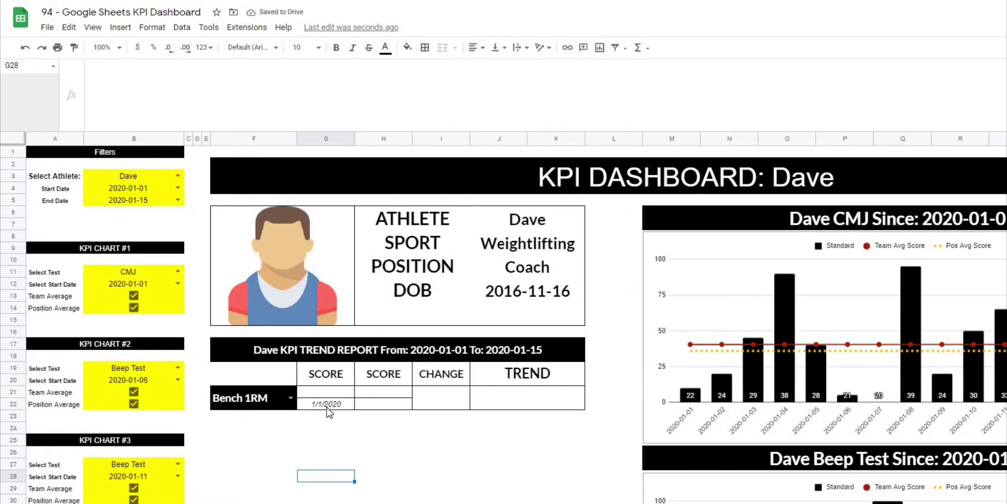
click(269, 337)
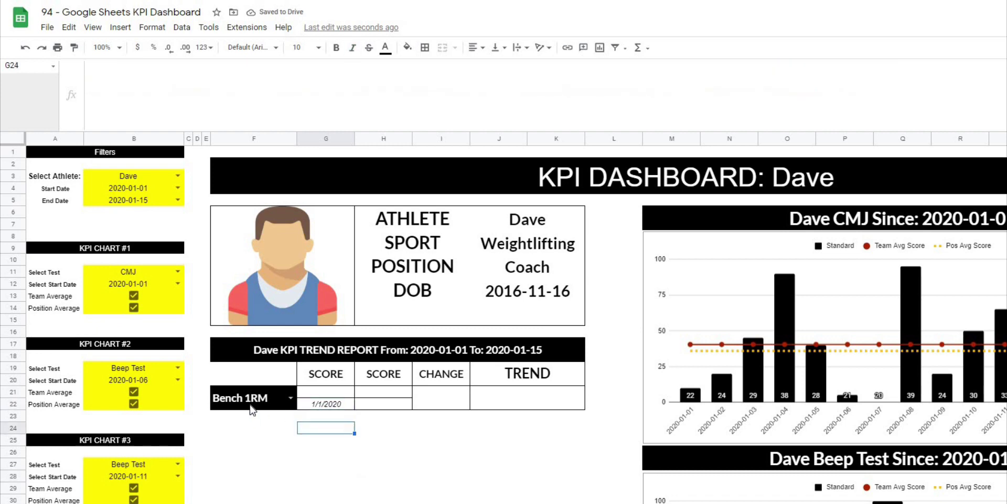
click(341, 427)
click(387, 404)
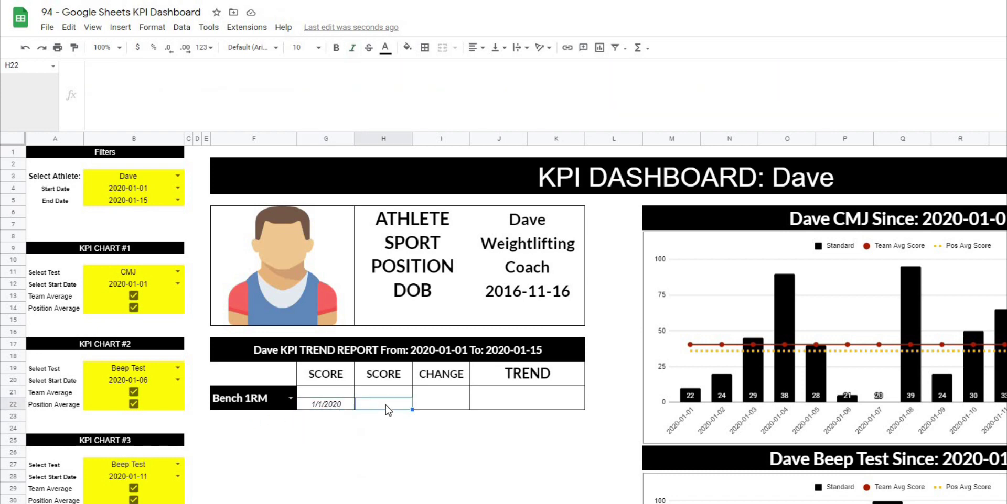
Copy the complete IF formula text from G22 into H22, beneath the second SCORE heading.
click(328, 406)
drag(852, 90, 789, 91)
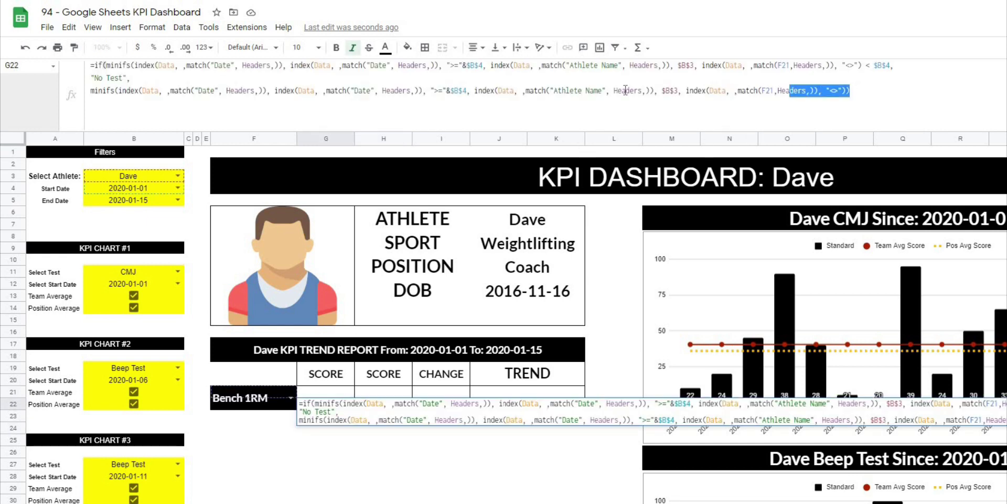
drag(626, 90, 87, 64)
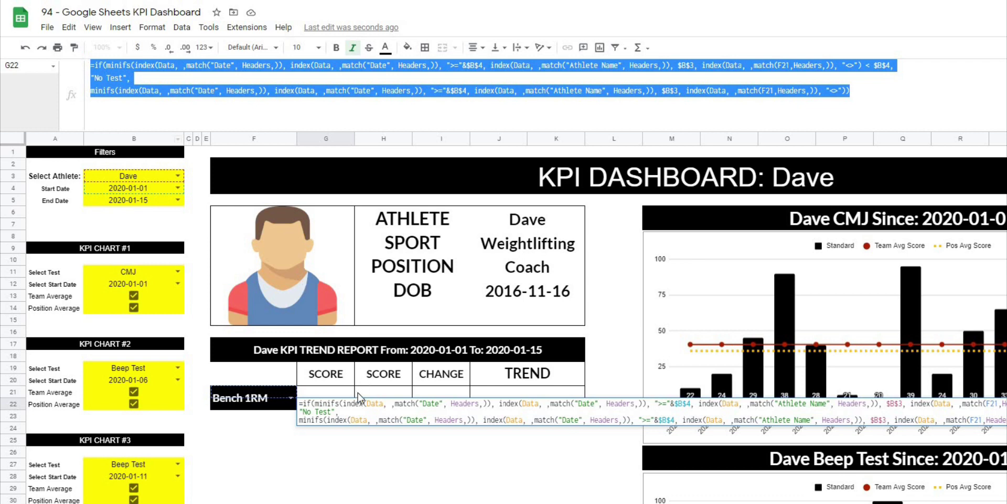
key(Escape)
click(374, 407)
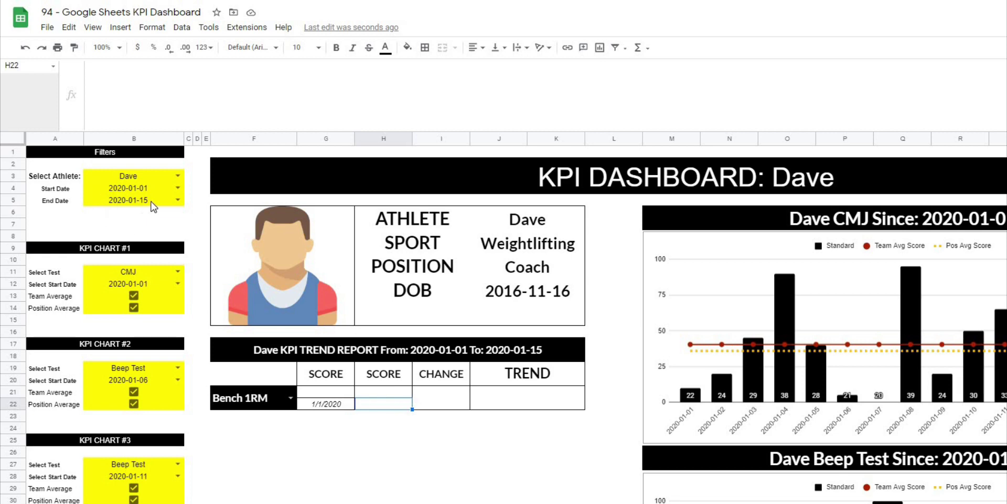
click(145, 72)
key(ctrl+v)
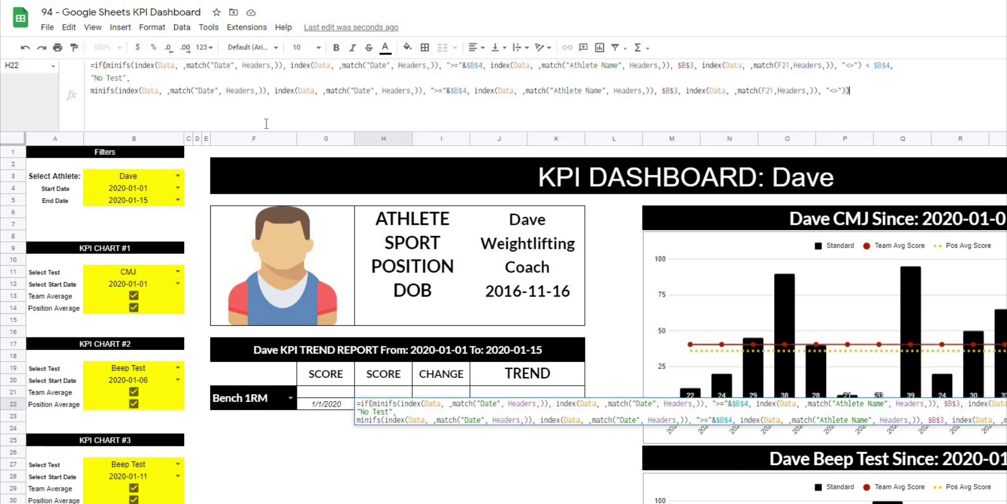
Replace MINIFS with MAXIFS in the logical test of the IF formula in H22.
click(119, 65)
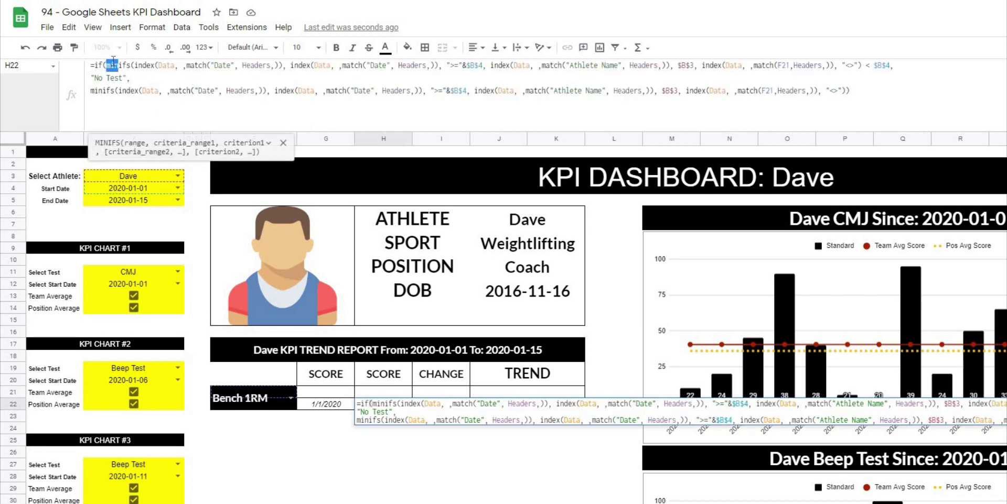
key(BackSpace)
key(BackSpace)
text(ax)
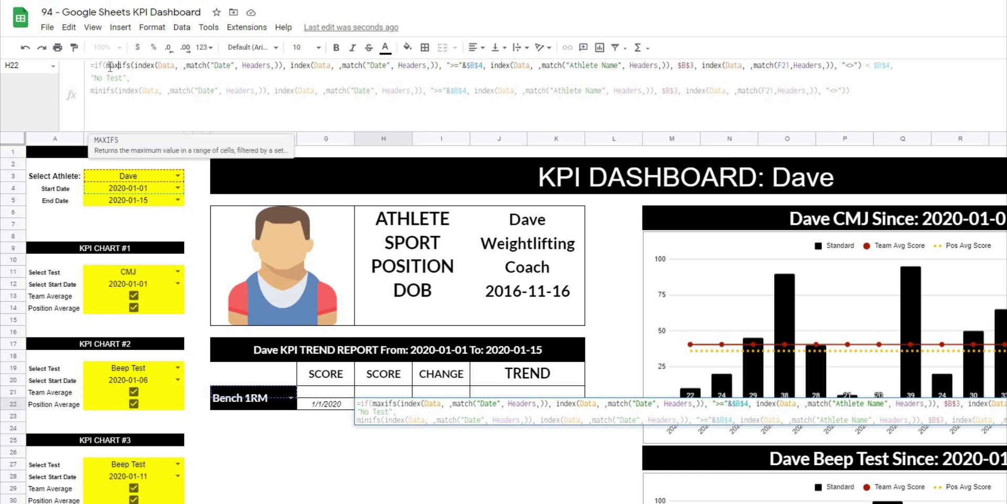
Change the date criterion in the logical test of H22 to "<="&$B$5.
click(461, 65)
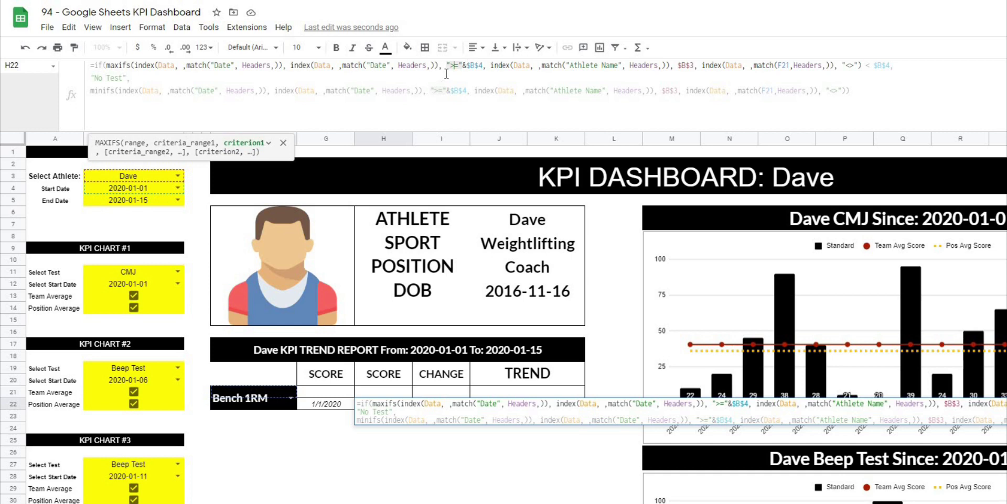
key(BackSpace)
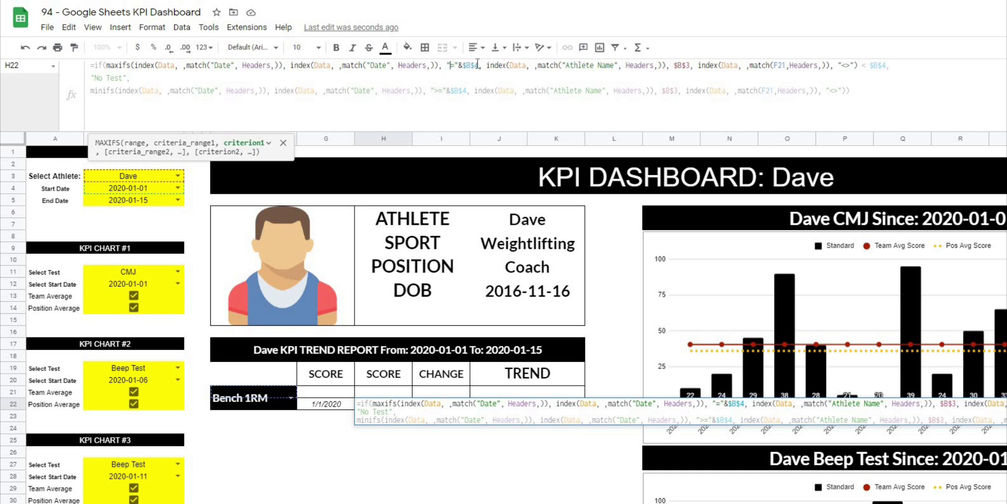
text(<)
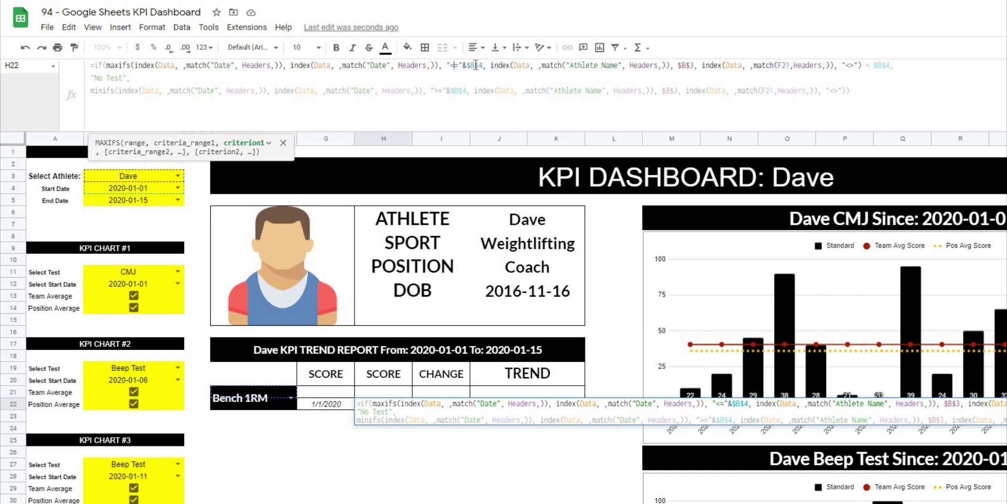
double_click(473, 65)
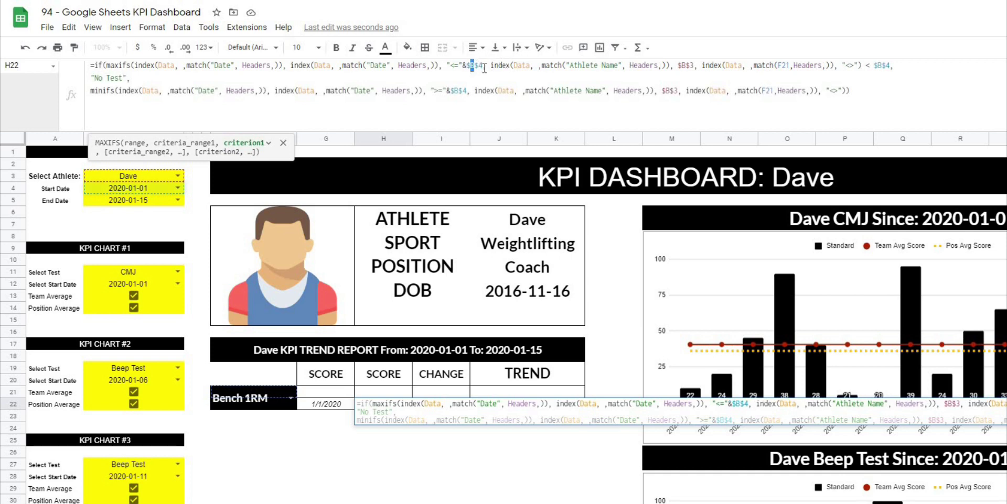
click(489, 66)
key(BackSpace)
text(5)
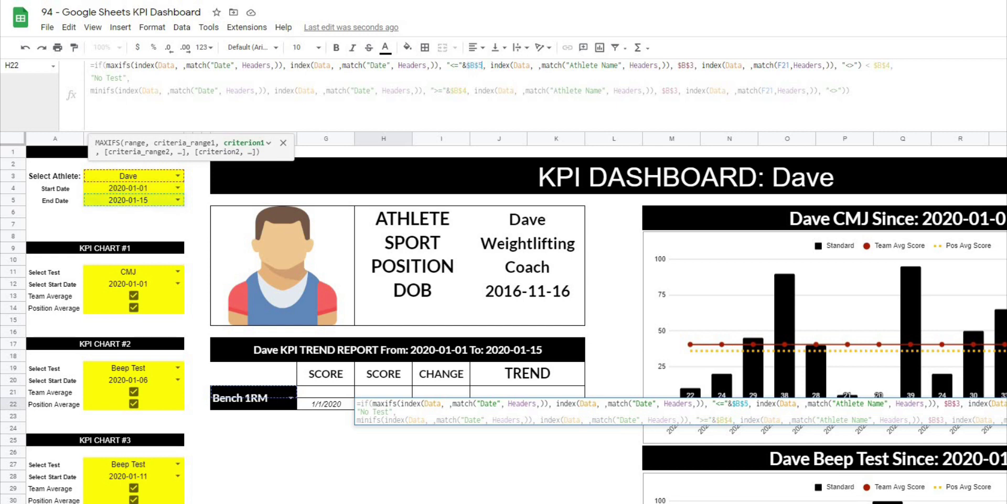
Change the score criterion in the logical test of H22 to ">0".
double_click(852, 66)
text(>)
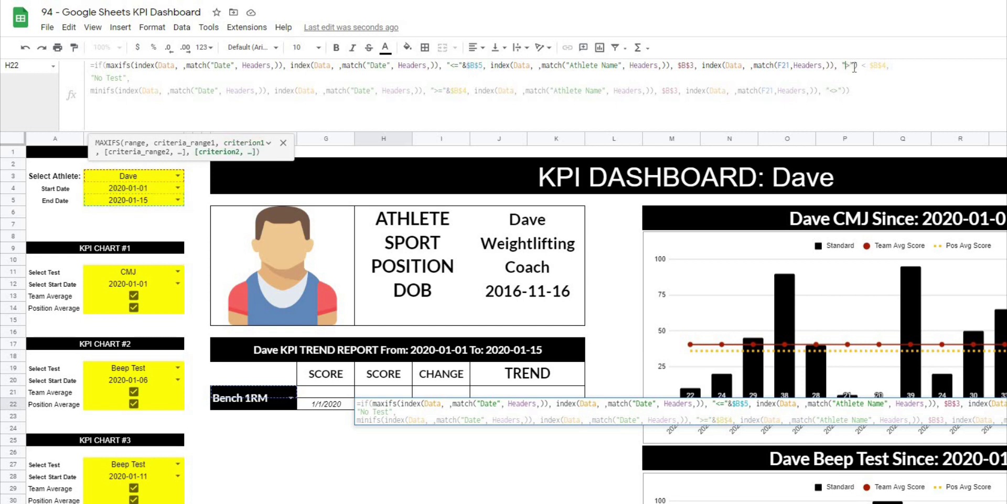
text(0)
In H22's value if false, change the date criterion to "<="&$B$5 and the score criterion to ">0".
click(440, 90)
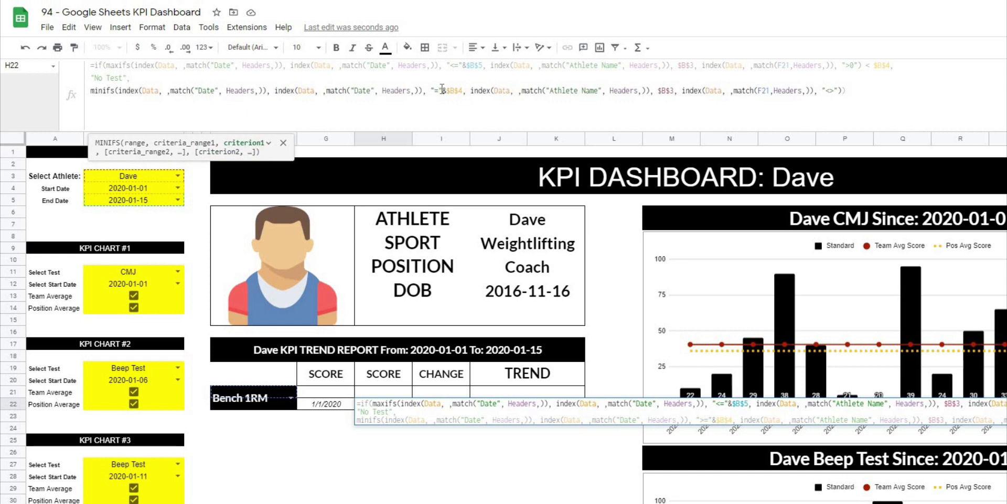
key(BackSpace)
text(<)
click(463, 91)
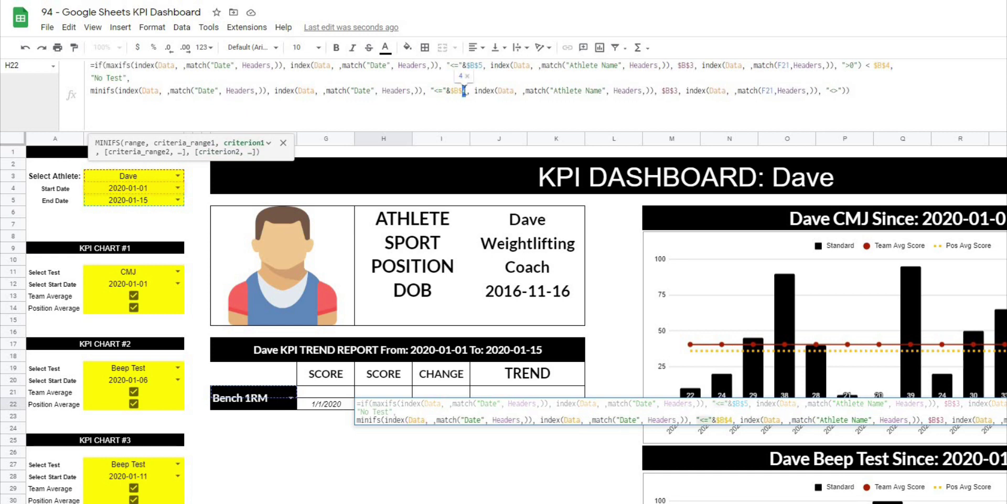
key(BackSpace)
text(5)
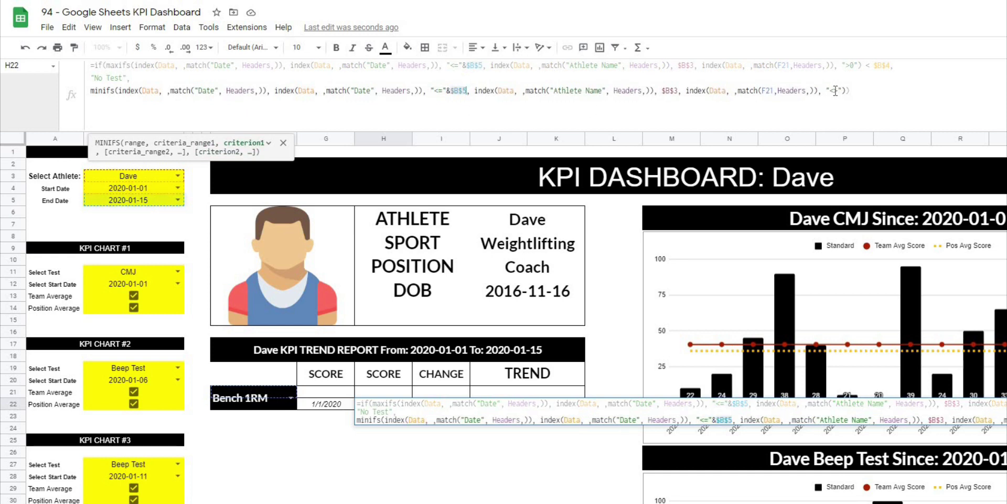
click(835, 91)
key(BackSpace)
text(0)
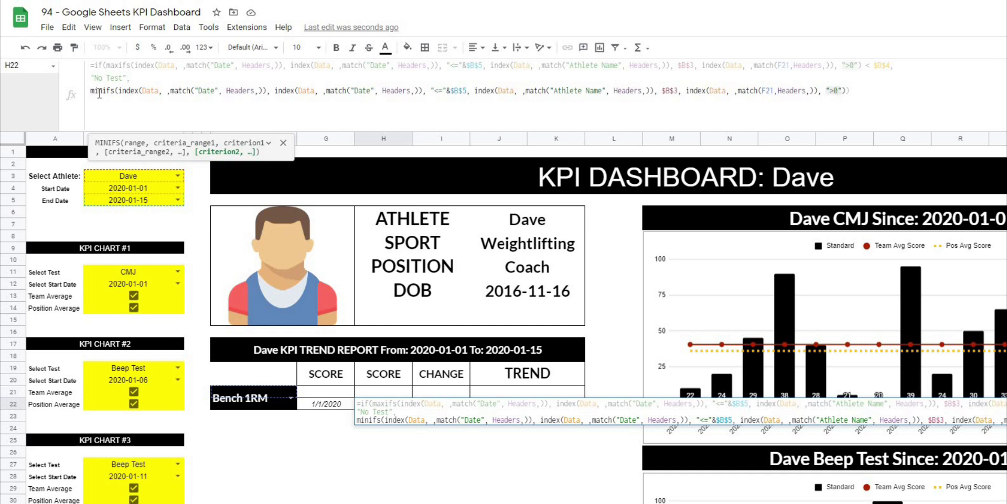
Replace MINIFS with MAXIFS in the value if false and complete the formula in H22.
drag(103, 90, 92, 93)
text(ax)
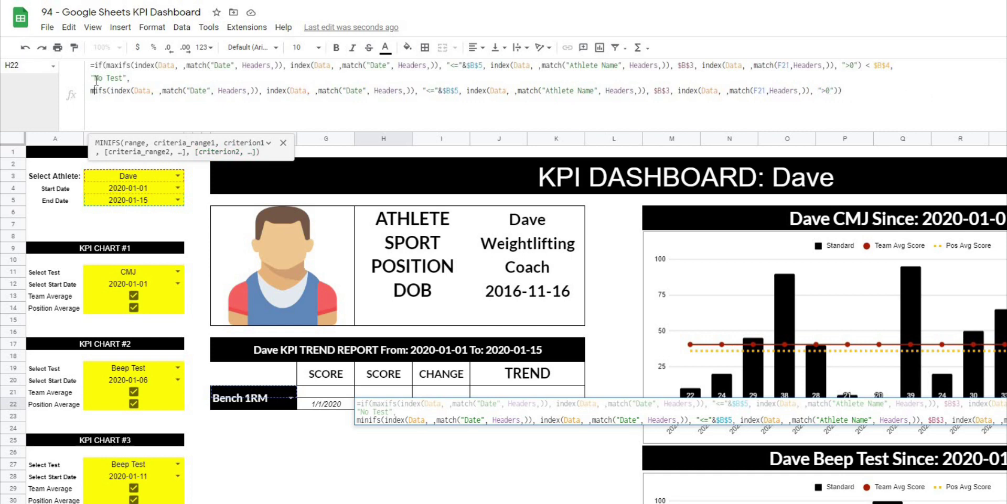
click(128, 66)
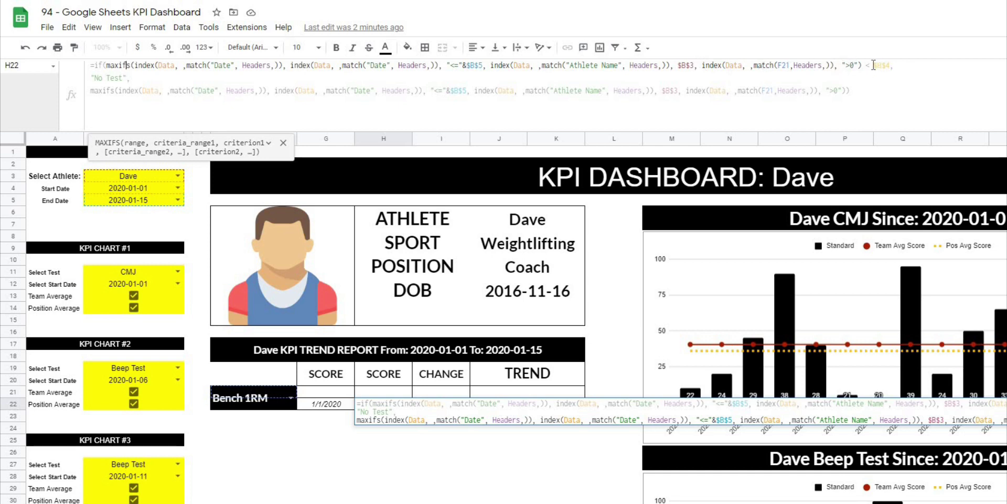
click(873, 65)
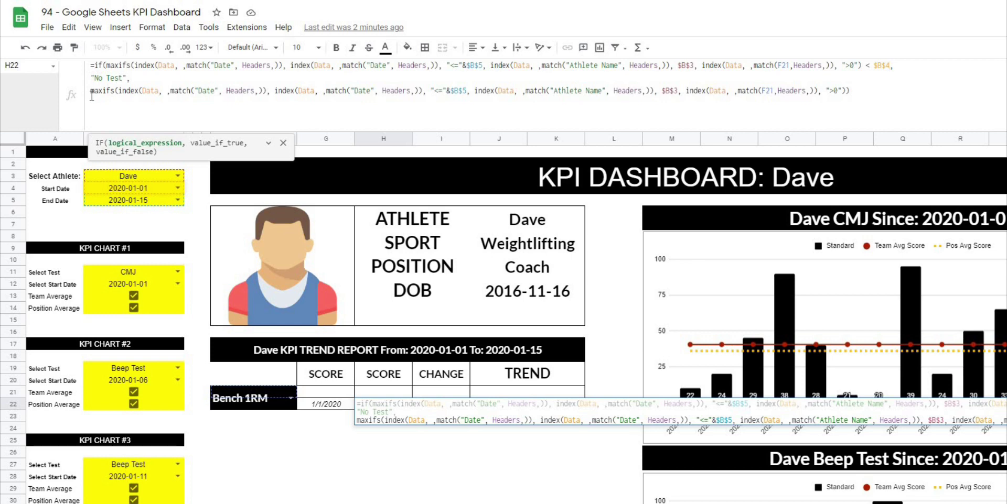
click(859, 89)
key(Return)
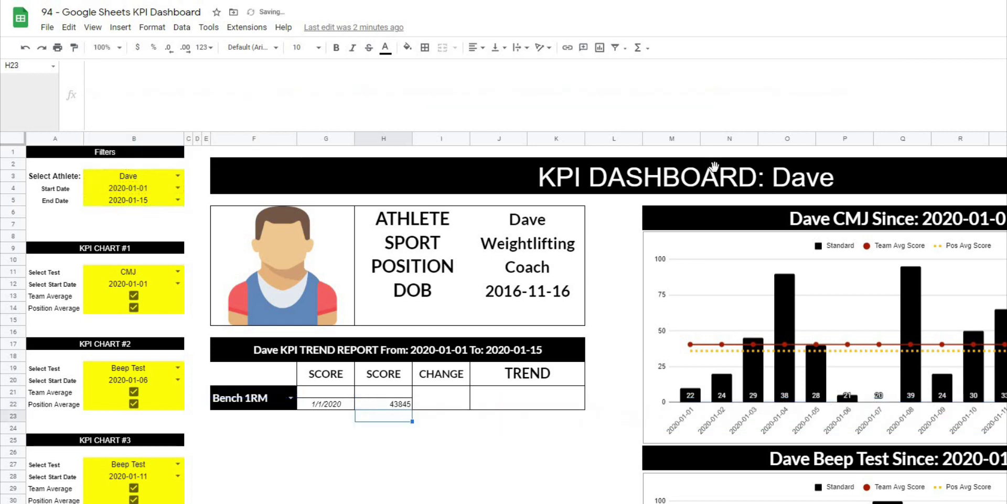
Apply only the formatting of G22 to H22 with Paste special.
click(384, 405)
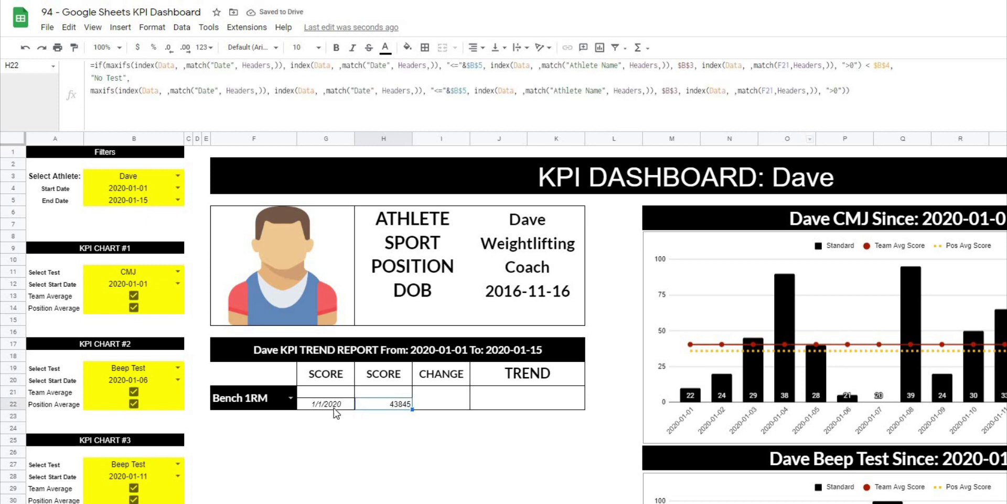
click(331, 406)
key(ctrl+c)
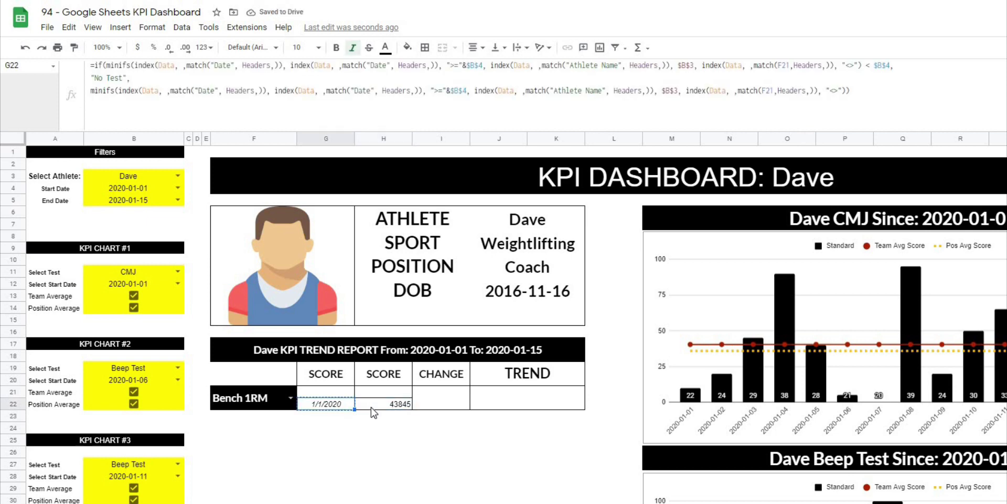
click(371, 409)
right_click(371, 409)
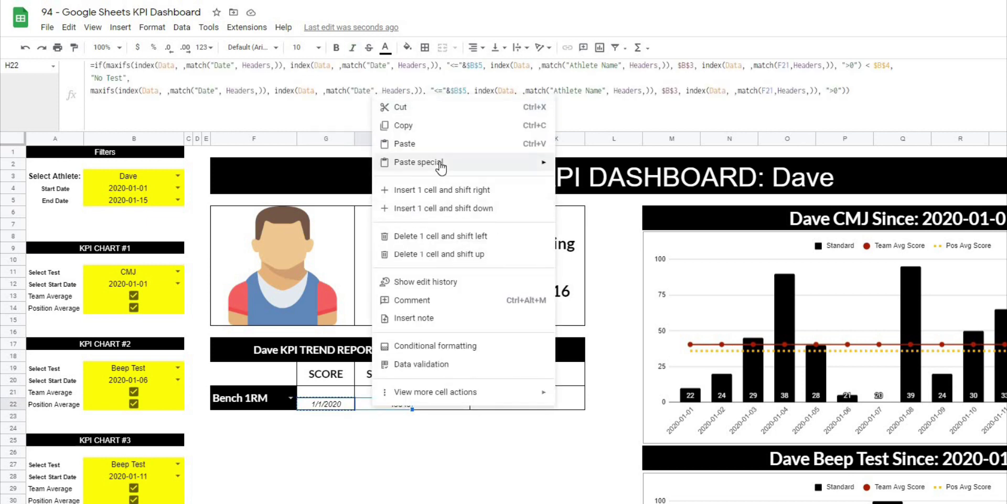
mouse_move(439, 166)
click(602, 187)
click(441, 488)
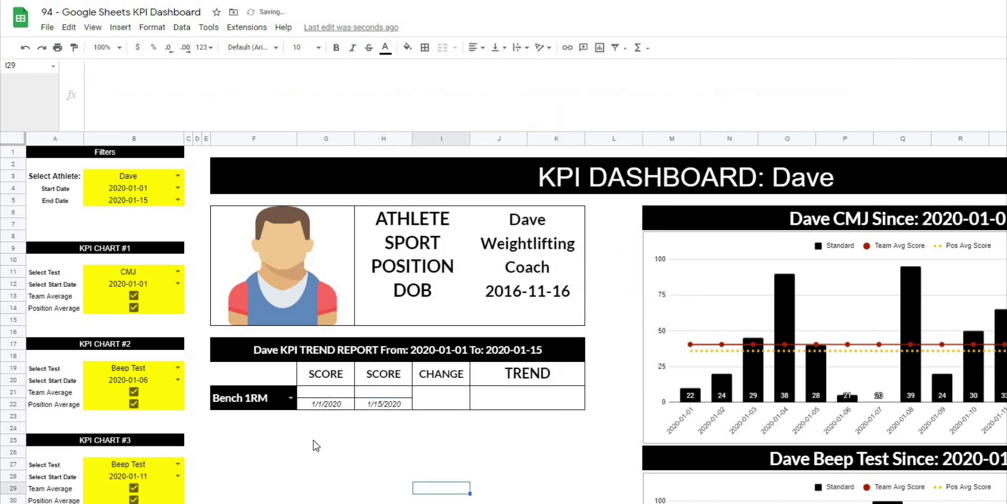
Clear the Bench 1RM score for 2020-01-15 in cell J31 of the Data sheet.
click(322, 407)
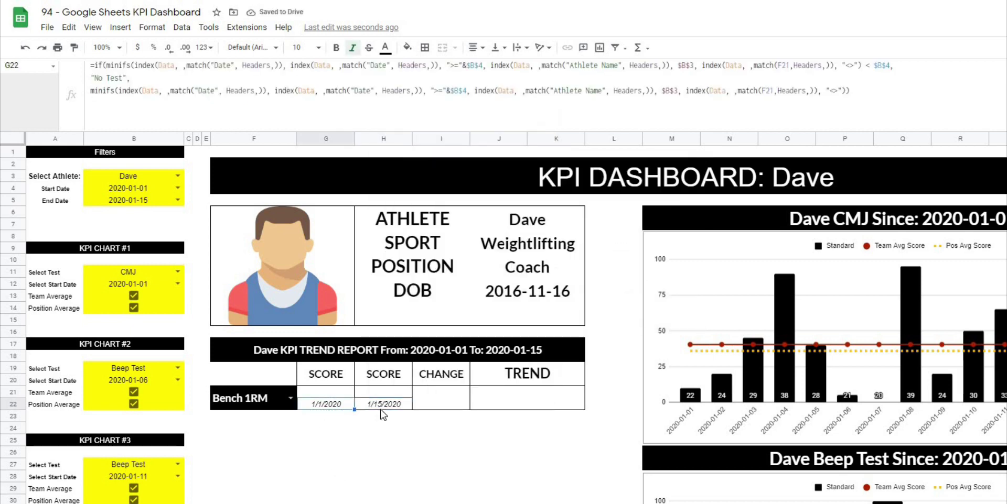
click(370, 409)
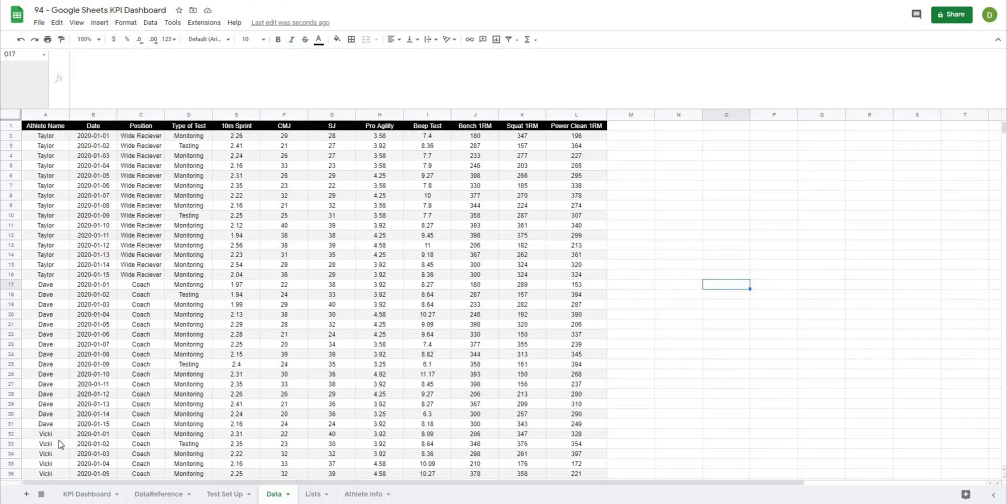
click(49, 427)
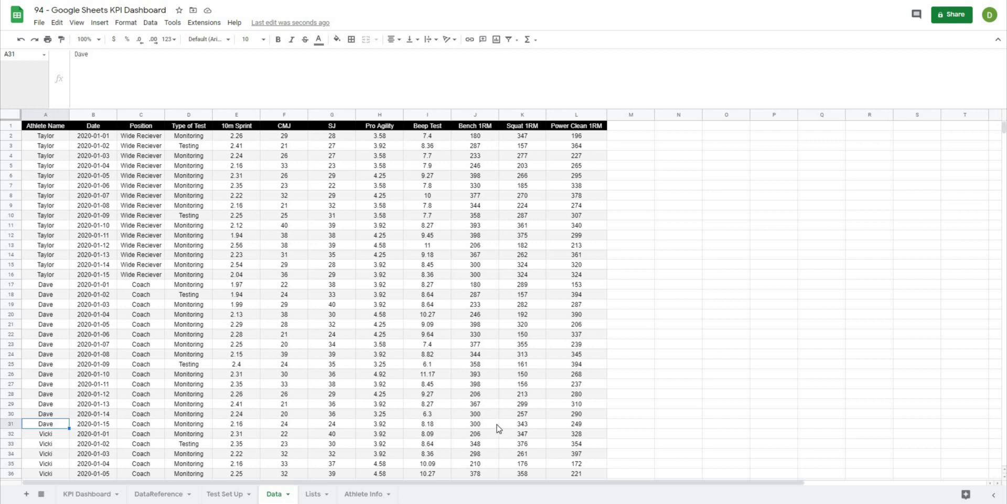
click(497, 425)
key(Delete)
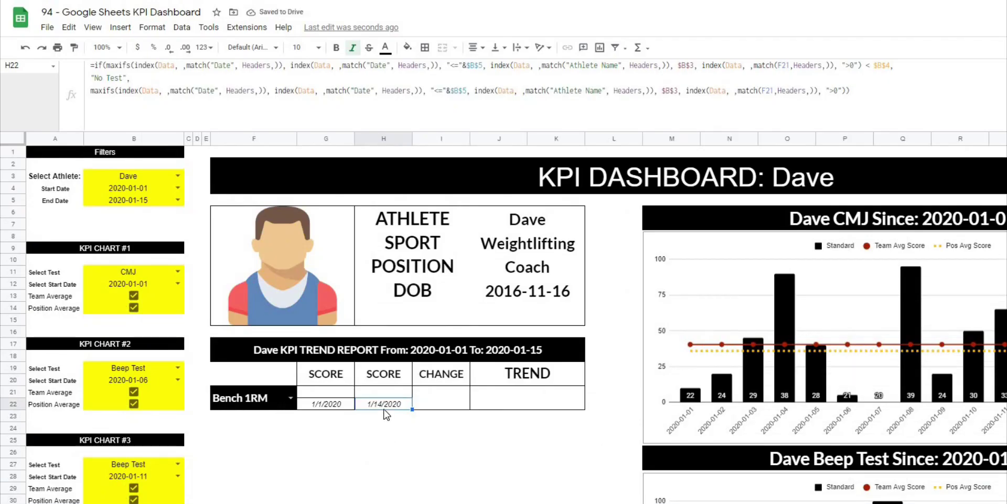
Review the first and last test dates and their formulas in G22 and H22 of the KPI Dashboard sheet.
click(326, 379)
click(325, 404)
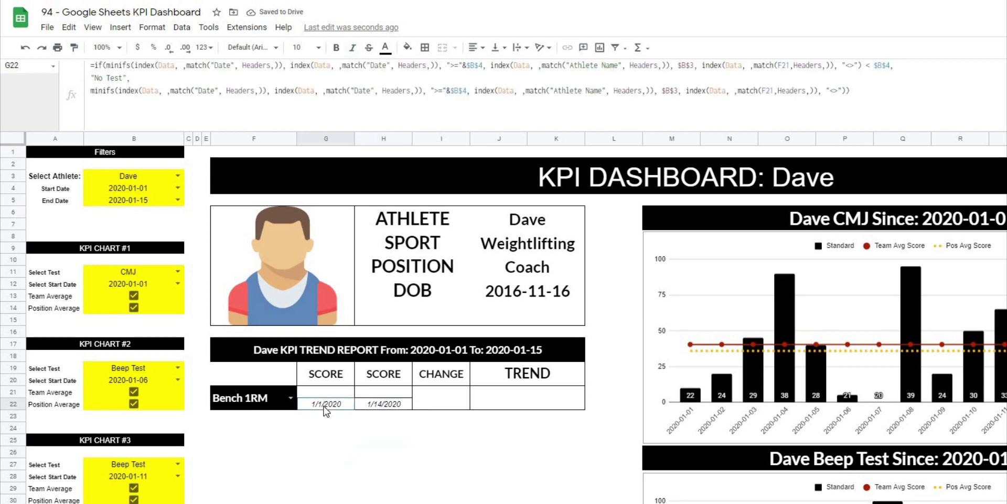
click(373, 405)
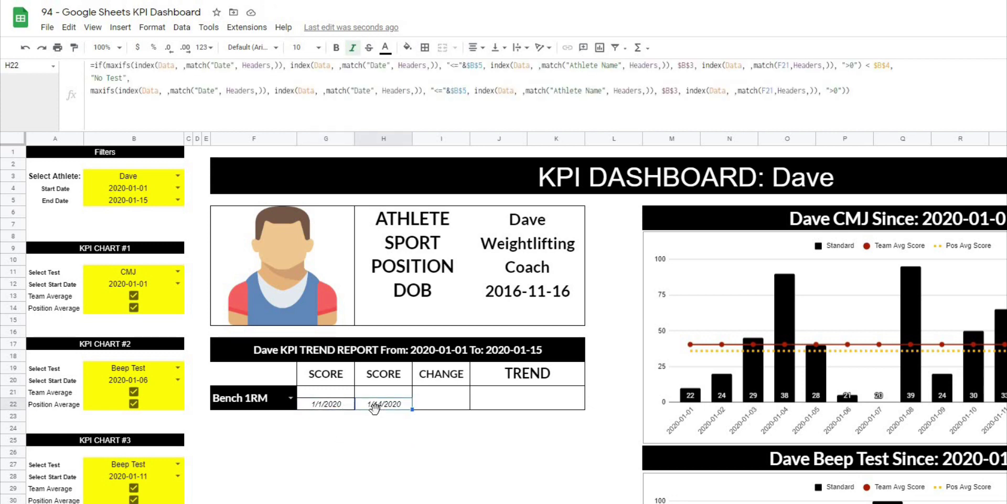
click(376, 446)
click(325, 393)
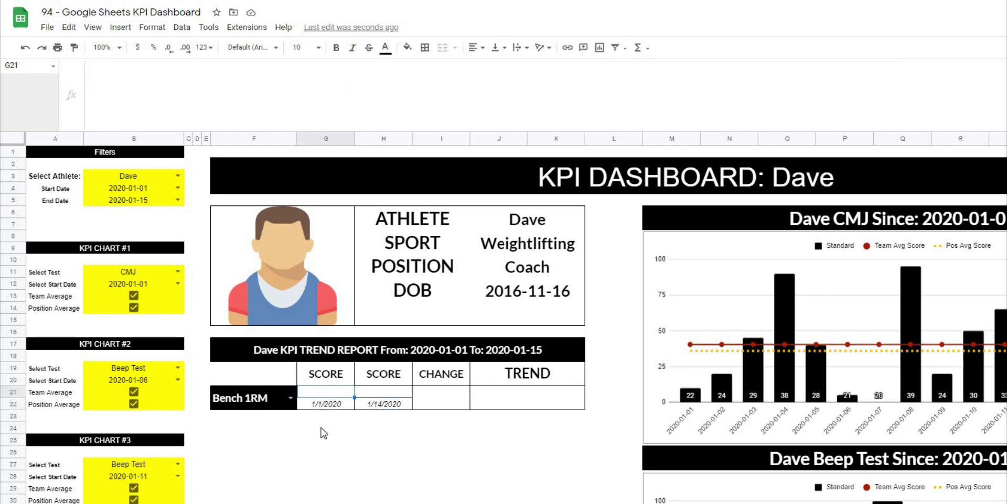
click(324, 434)
click(325, 407)
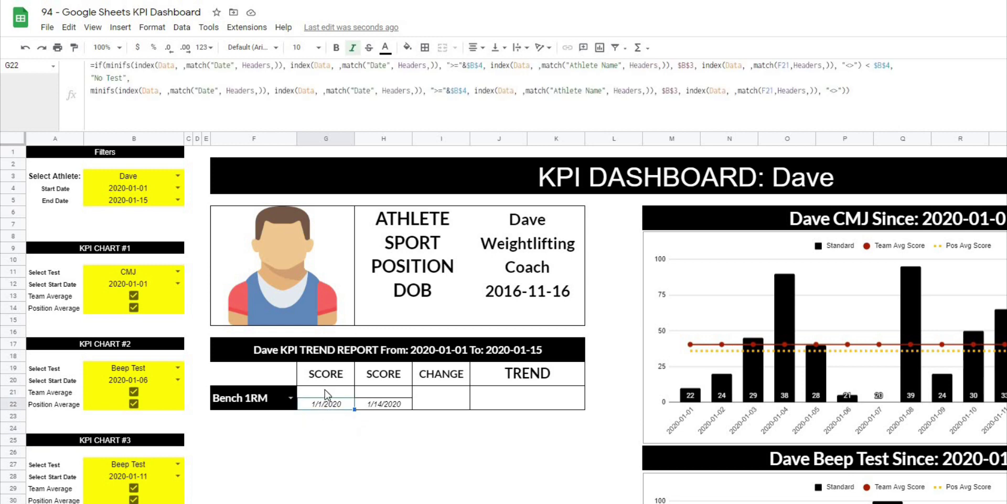
Start a FILTER formula in G21, the first Bench 1RM score cell, with an INDEX of Data with the row left blank.
click(327, 393)
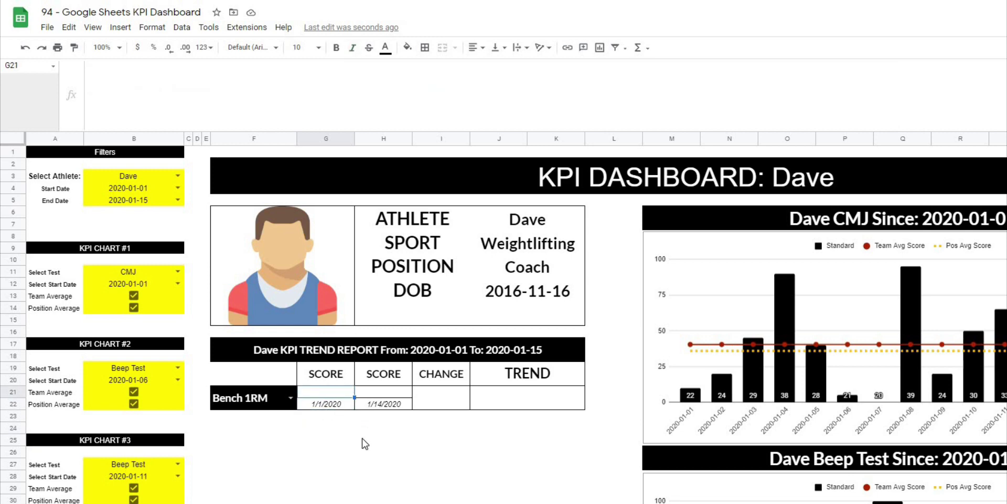
click(365, 444)
click(325, 394)
click(342, 442)
click(319, 397)
click(198, 93)
text(=)
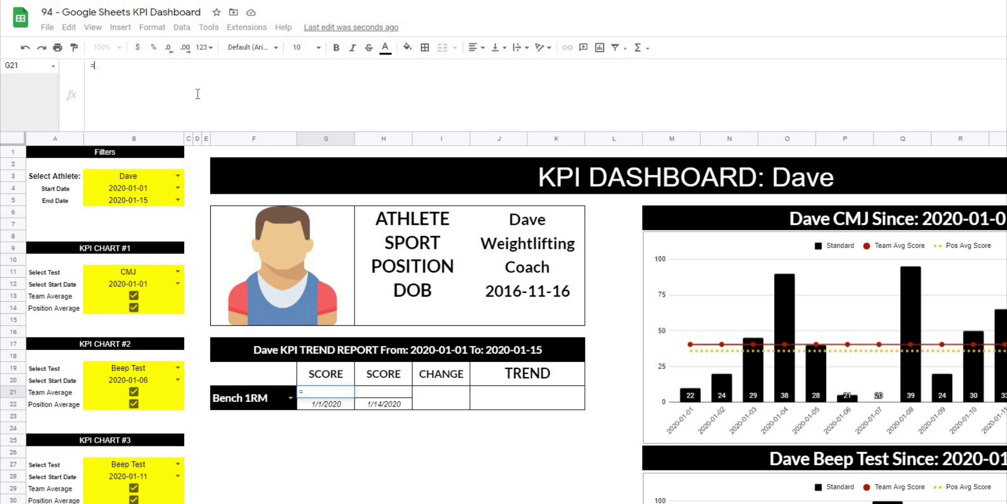
text(filter()
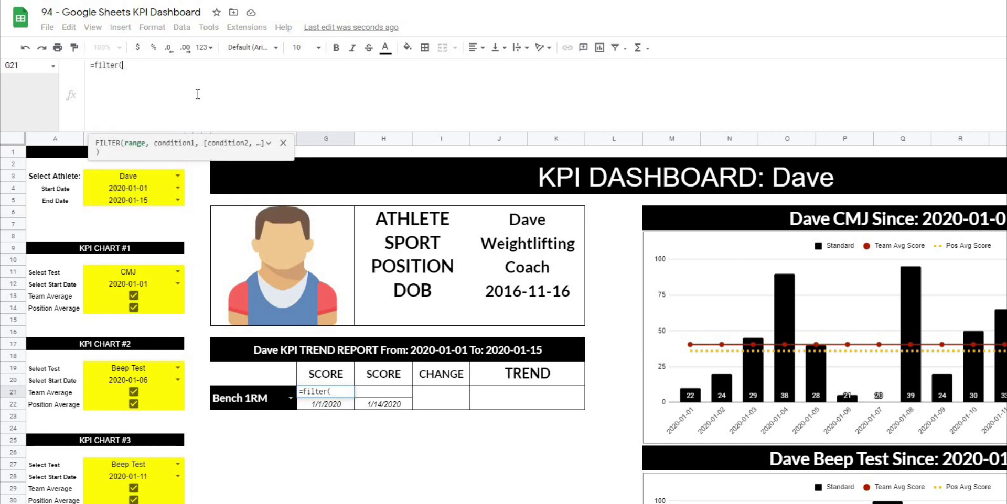
text(inde)
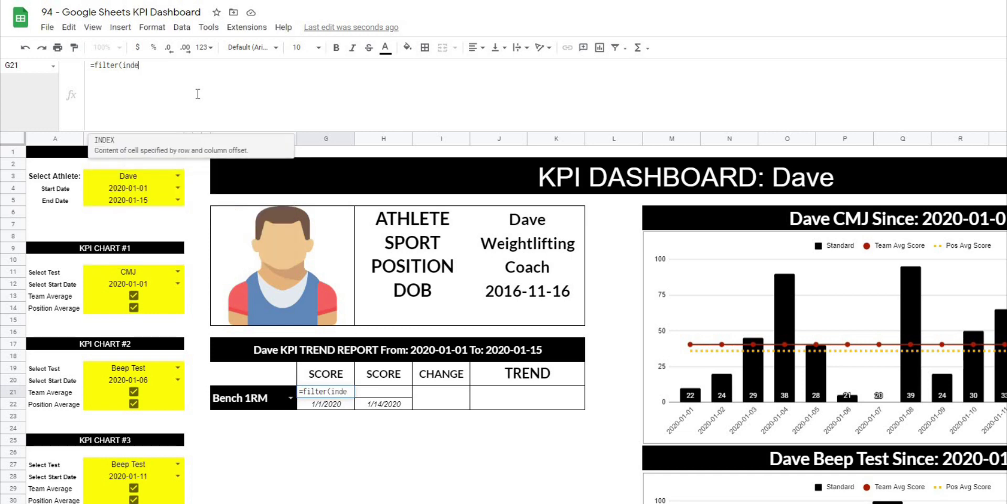
text(x(Data)
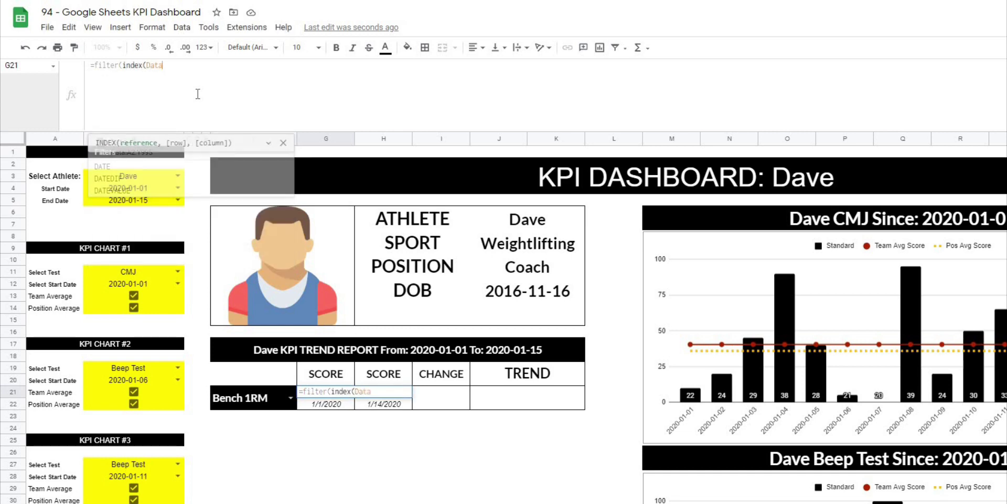
text(, ,)
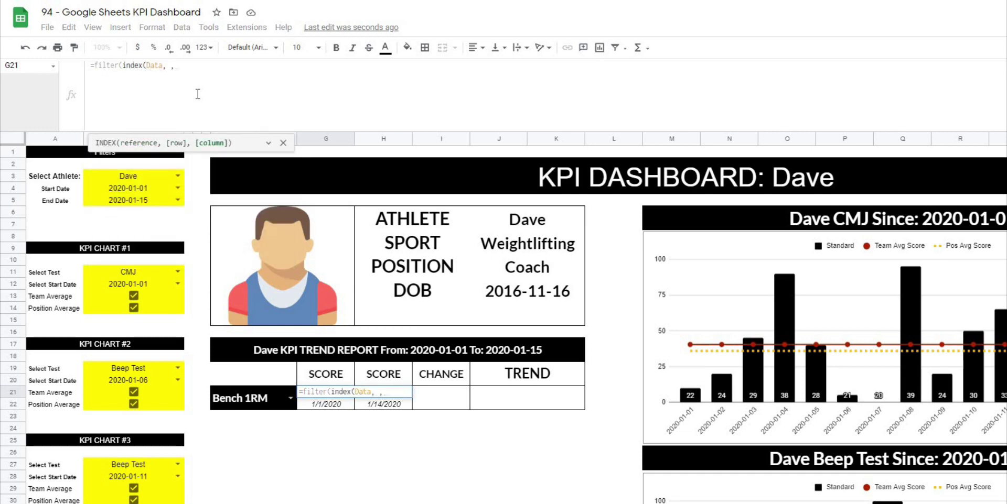
Complete the FILTER range by matching F21 in Headers as the INDEX column.
text(match()
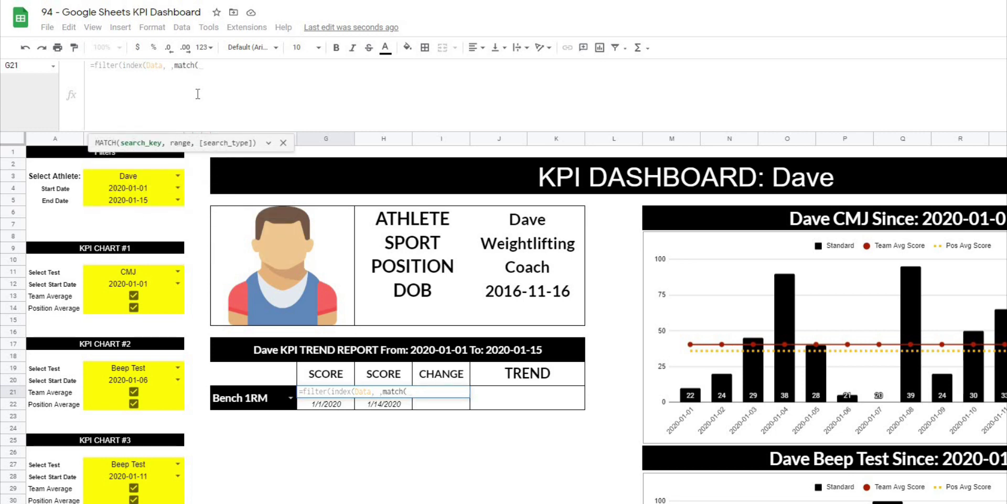
click(220, 397)
text(, Headers)
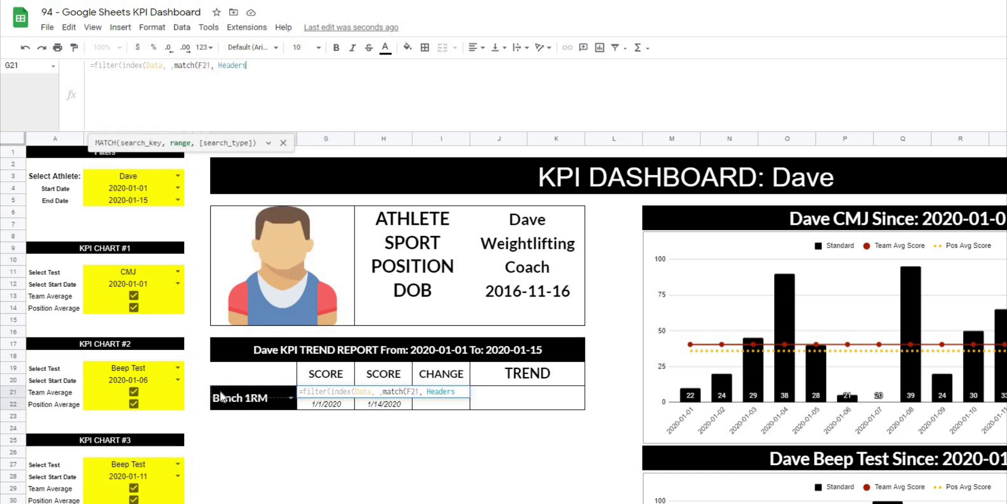
text(,))
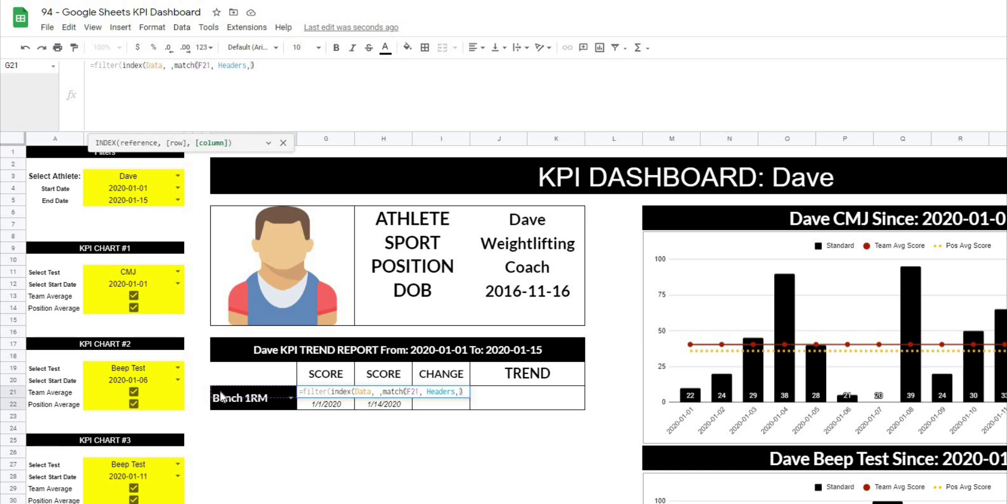
text())
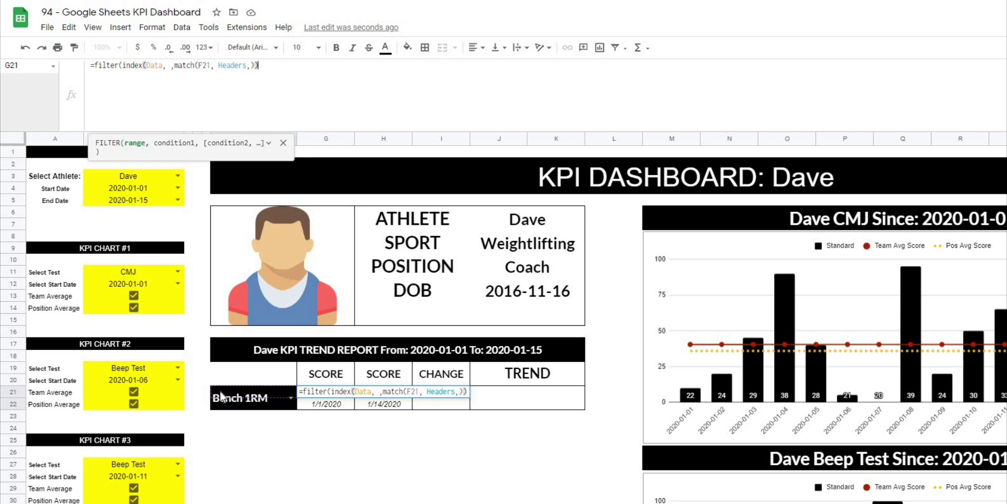
text(,)
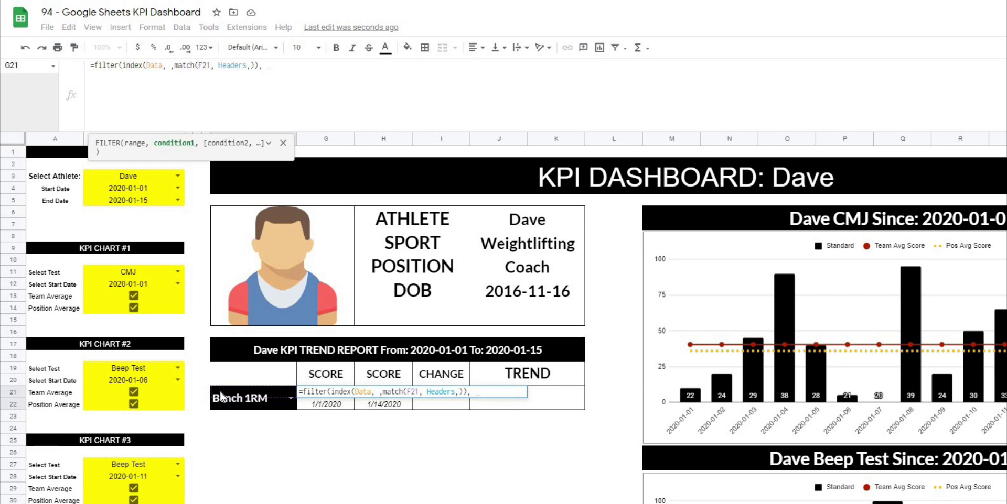
Add the first filter condition index(Data, ,match("Athlete Name", Headers)) = $B$3, with an absolute reference to the selected athlete.
text(index(Data, ,match(F21, Headers,)), index(Data, ,)
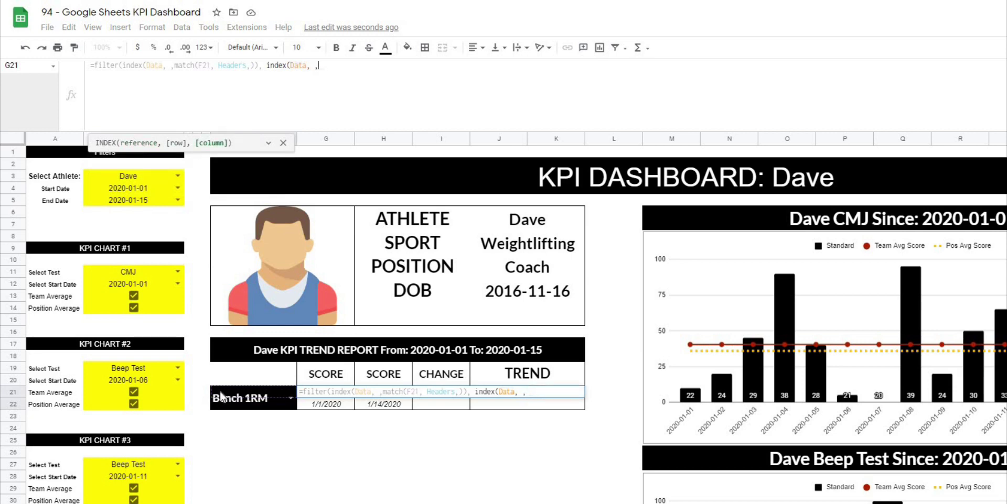
text(match()
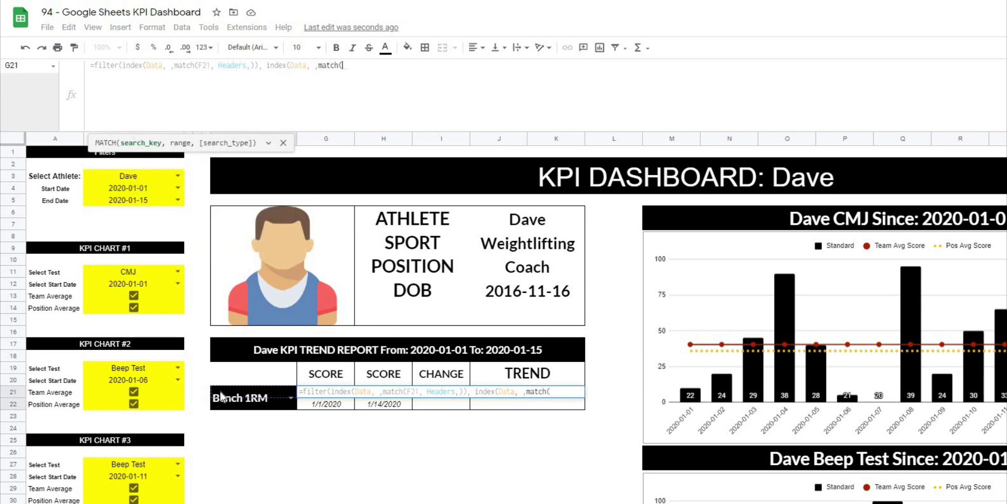
text("A)
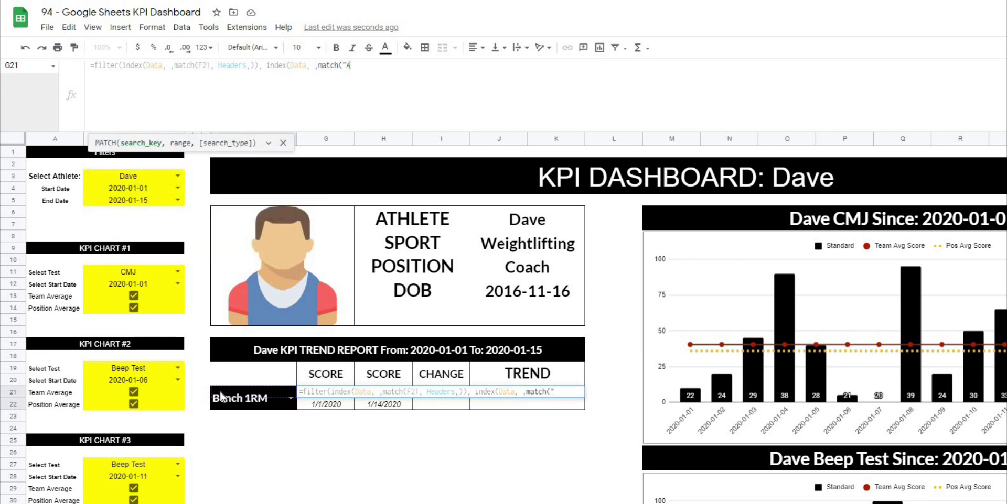
text(thlete Name")
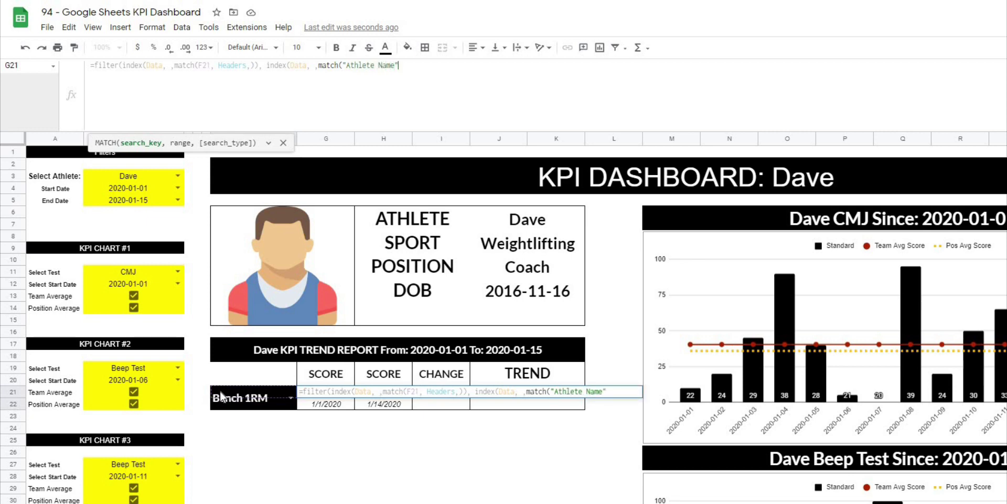
text(, Headers)
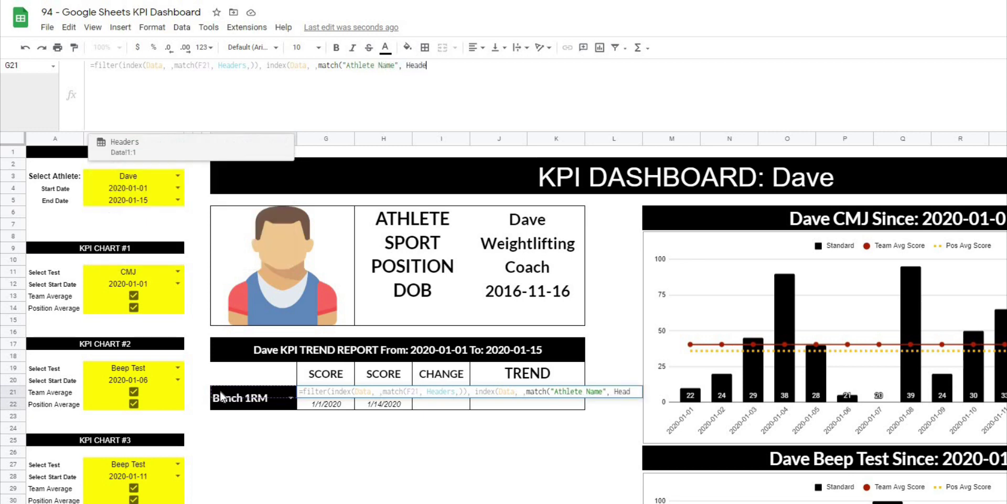
text()))
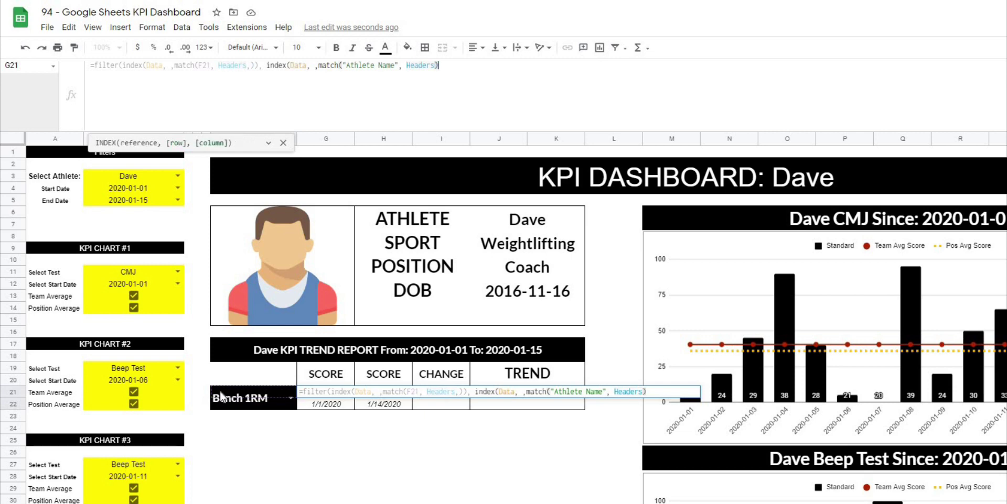
text( =)
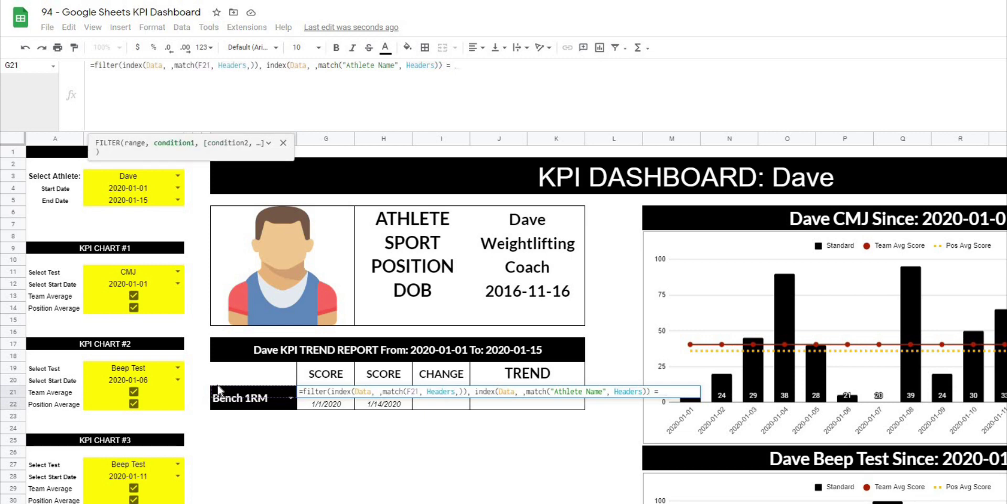
click(137, 176)
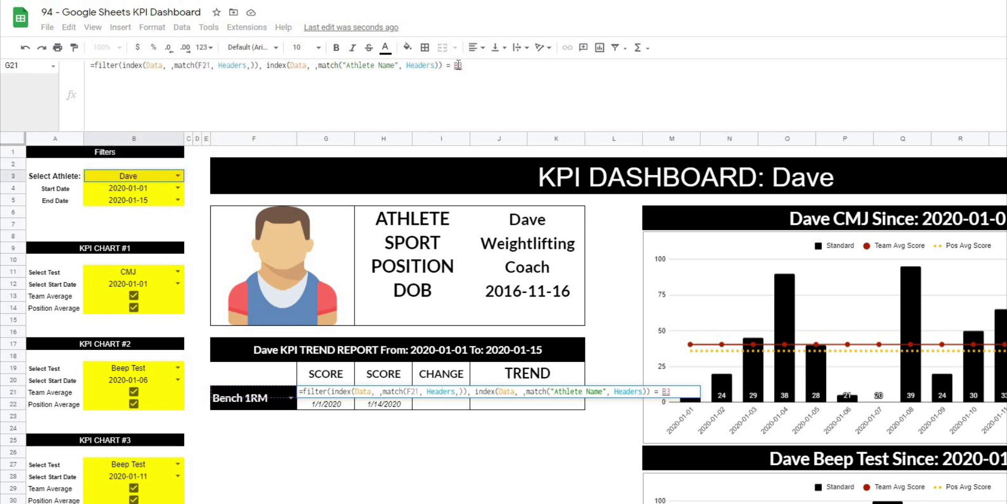
key(F4)
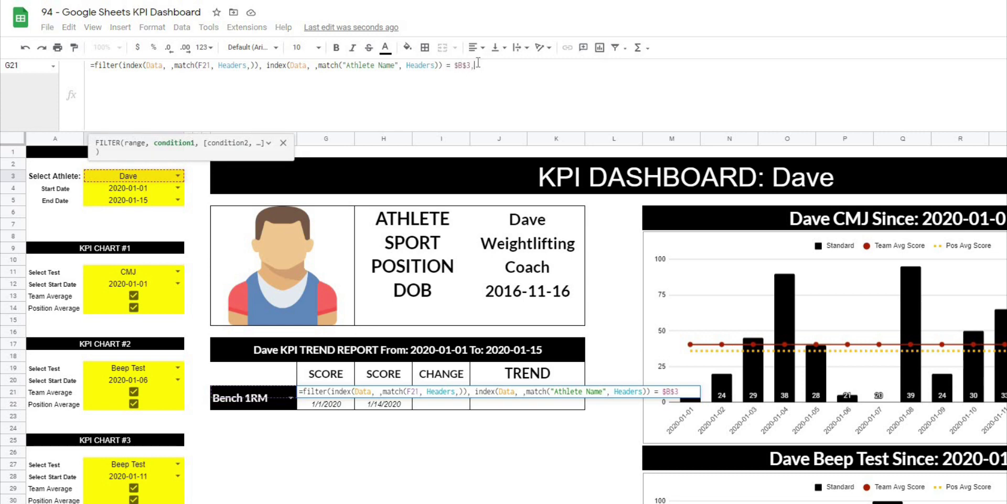
text(, )
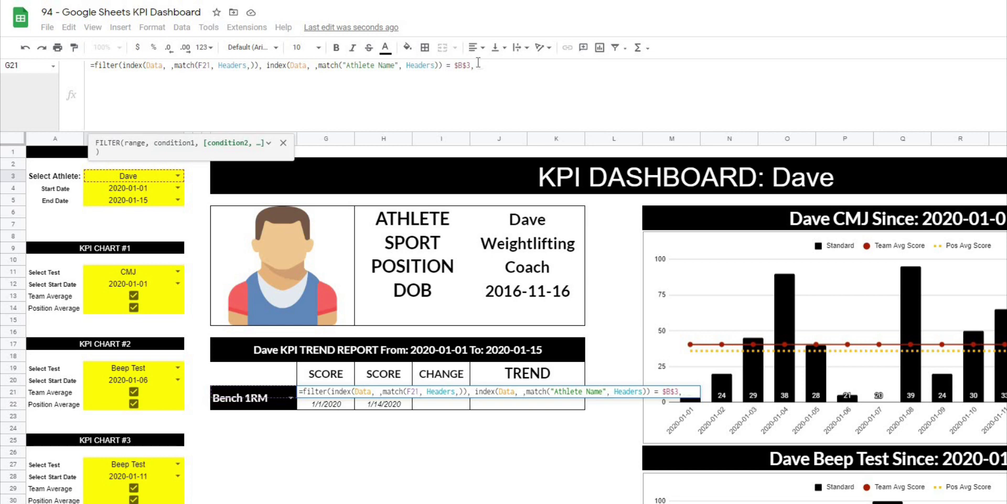
Add the second filter condition index(Data, , match("date", Headers,)) = G22 and complete the formula in G21.
text(index(Data)
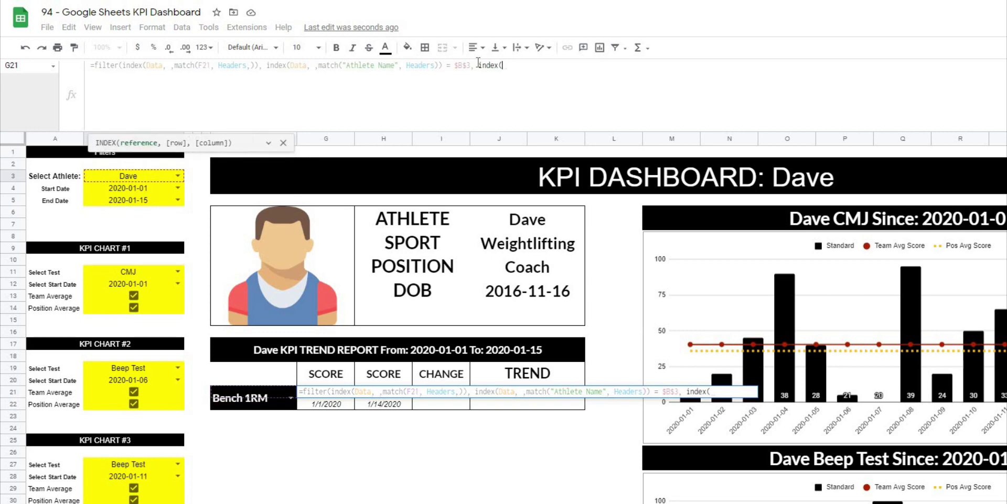
text(, , )
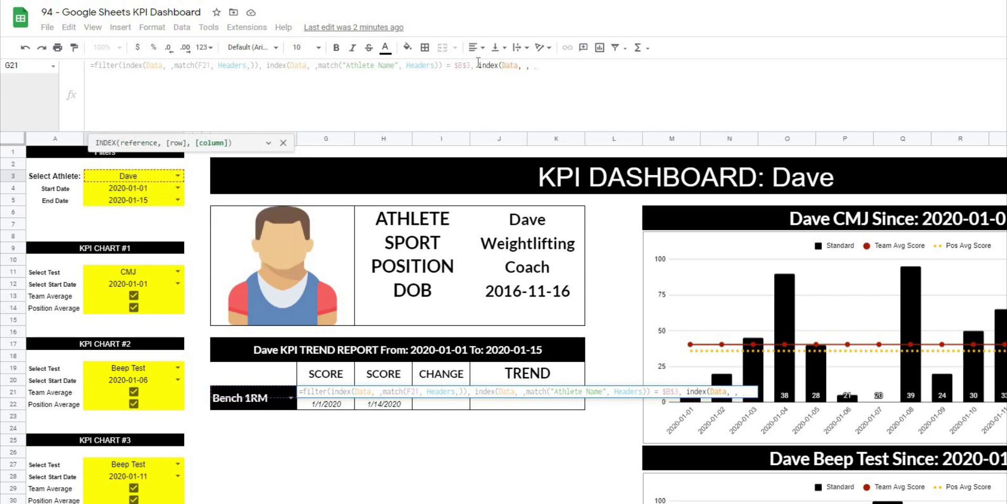
text(match()
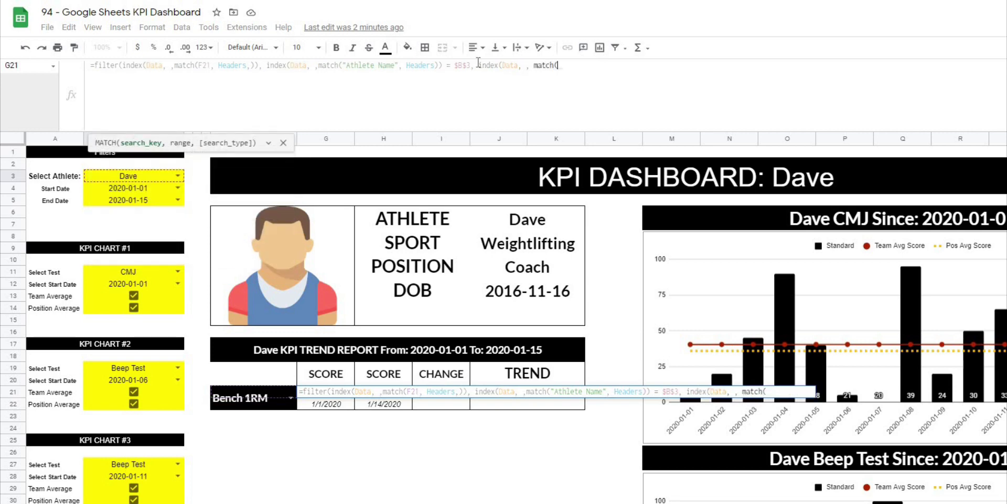
text("date", Headers,)))
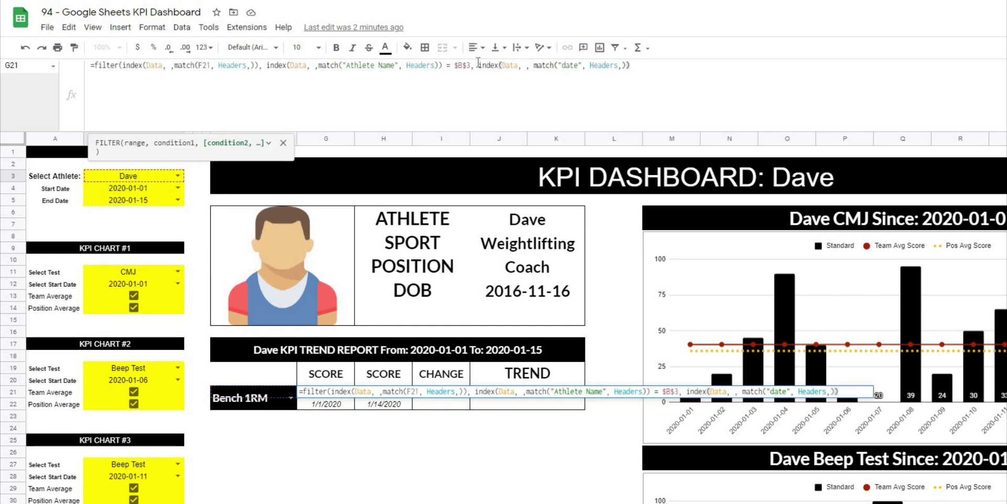
text( =)
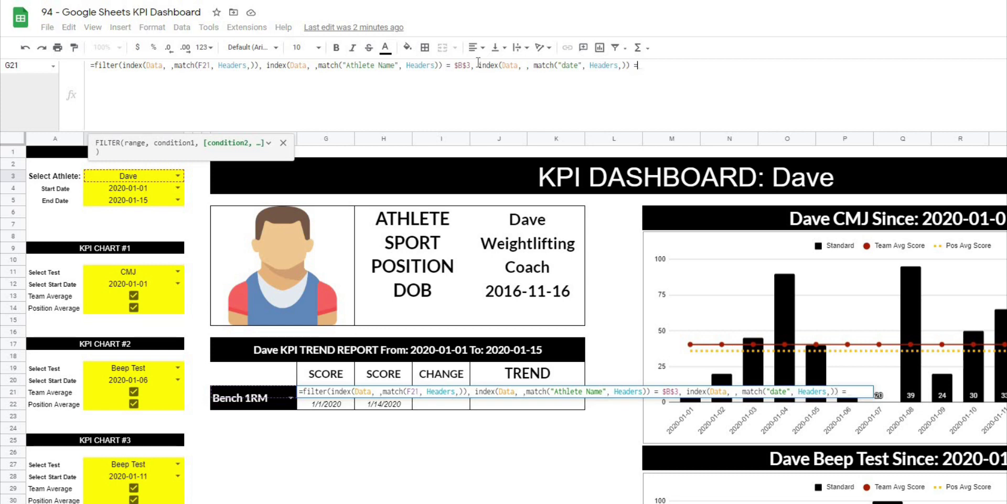
click(319, 408)
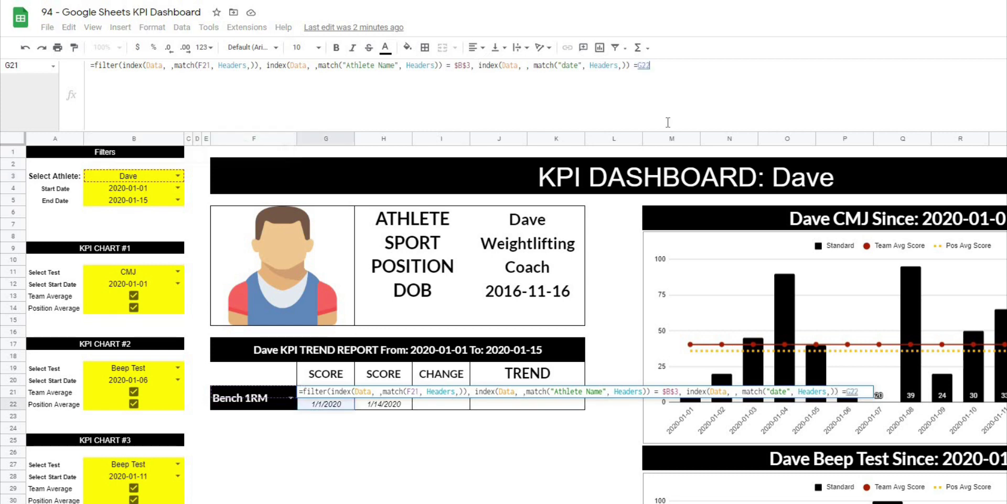
click(641, 66)
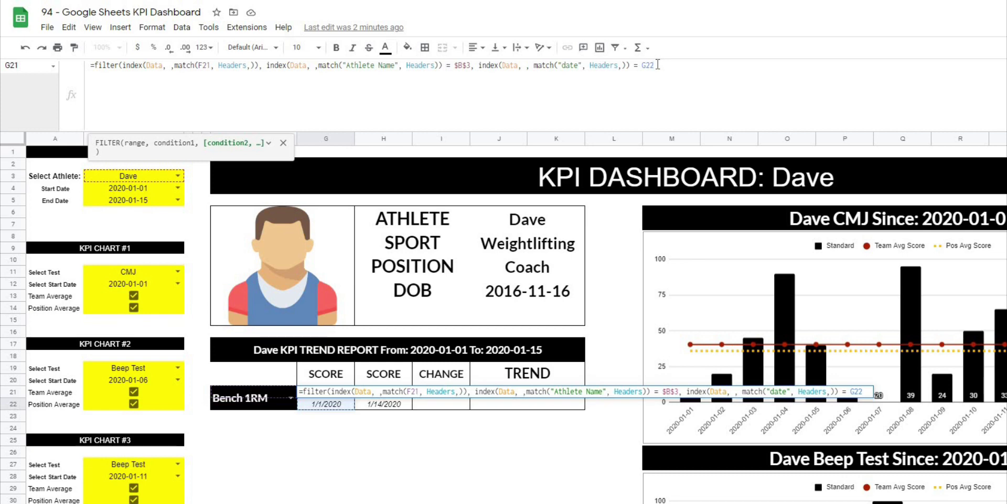
text())
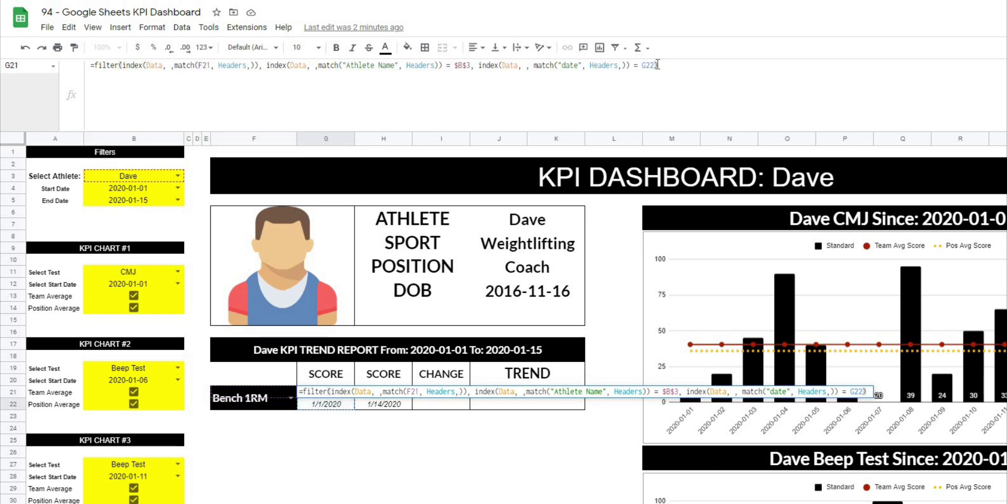
key(Return)
key(Up)
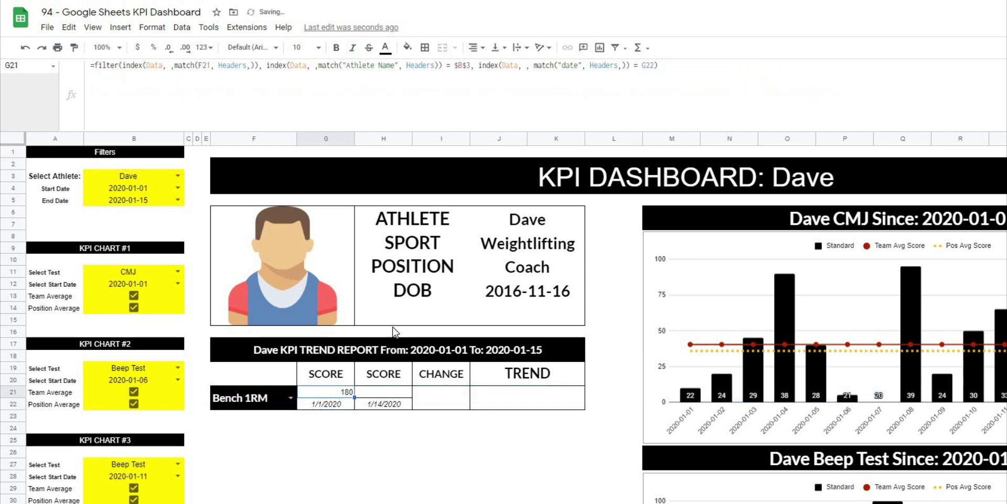
Format the score in G21 as bold Lato and centre it horizontally.
click(267, 47)
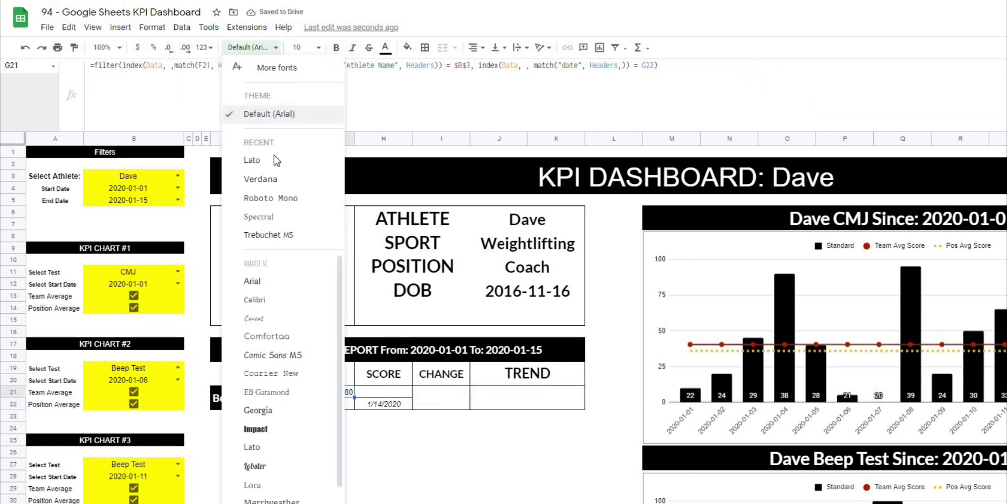
click(270, 161)
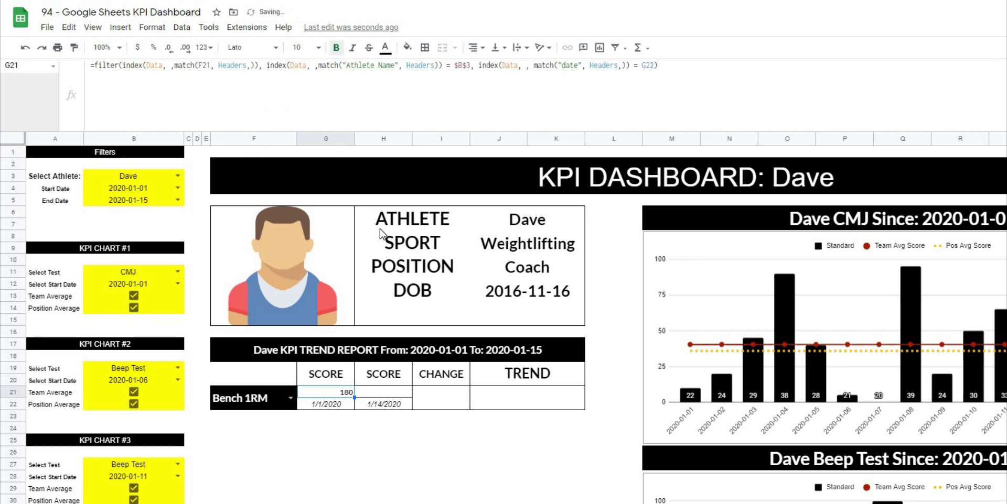
click(478, 47)
click(488, 70)
key(Right)
key(Left)
Wrap the G21 FILTER formula in IFERROR so that it returns "No Test" on an error.
click(93, 65)
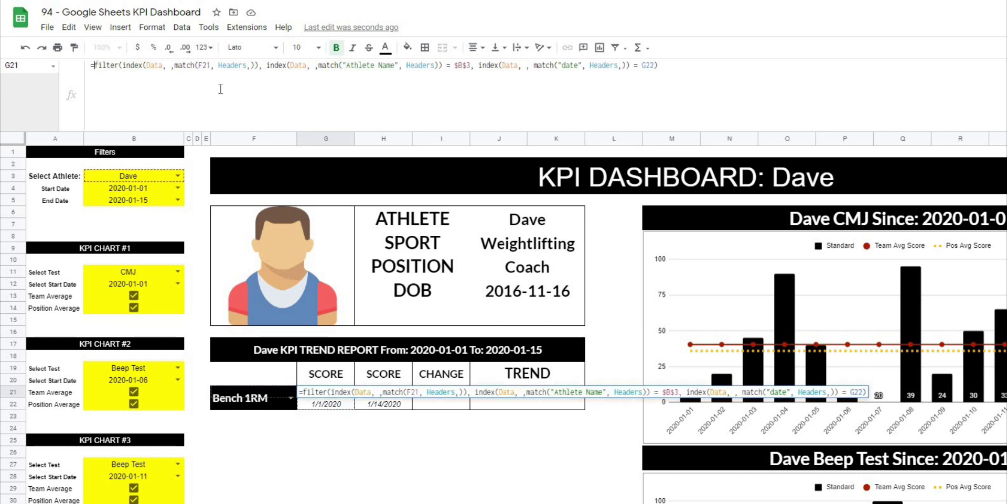
text(iferror()
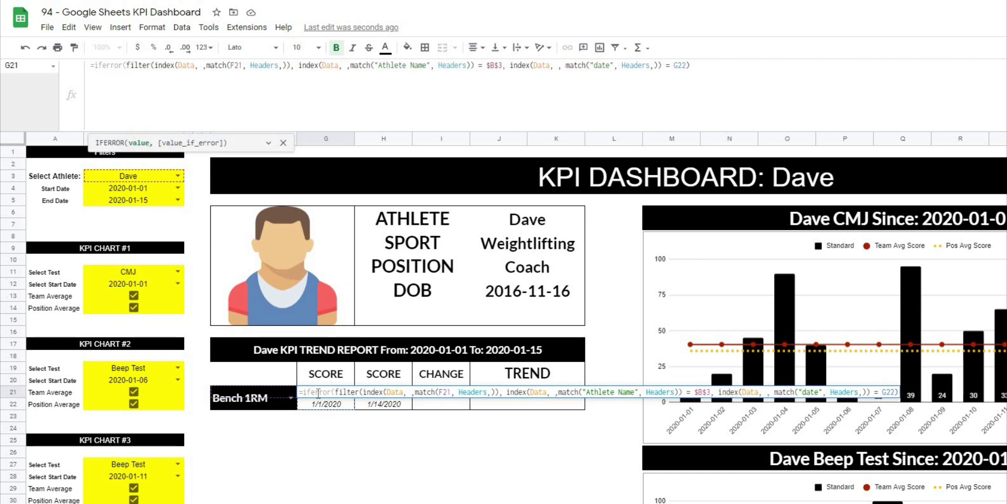
click(701, 67)
text(,)
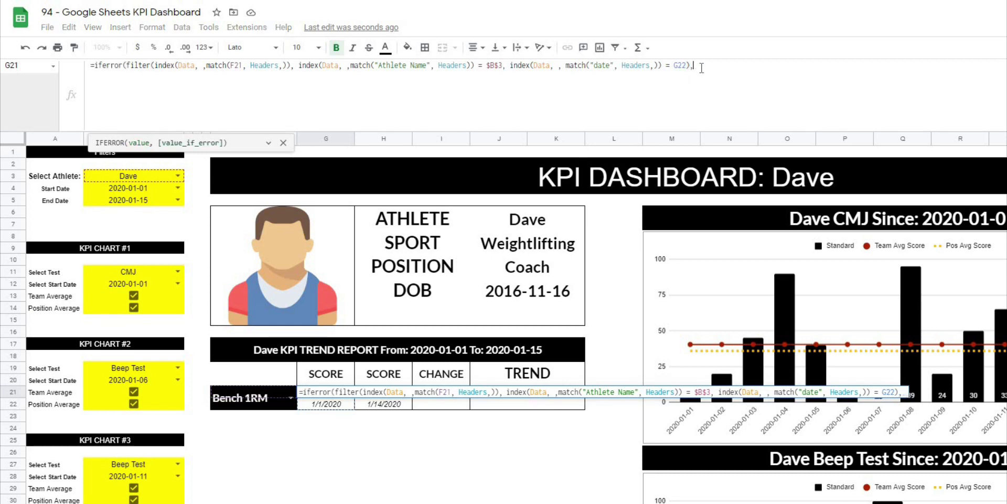
text( ")
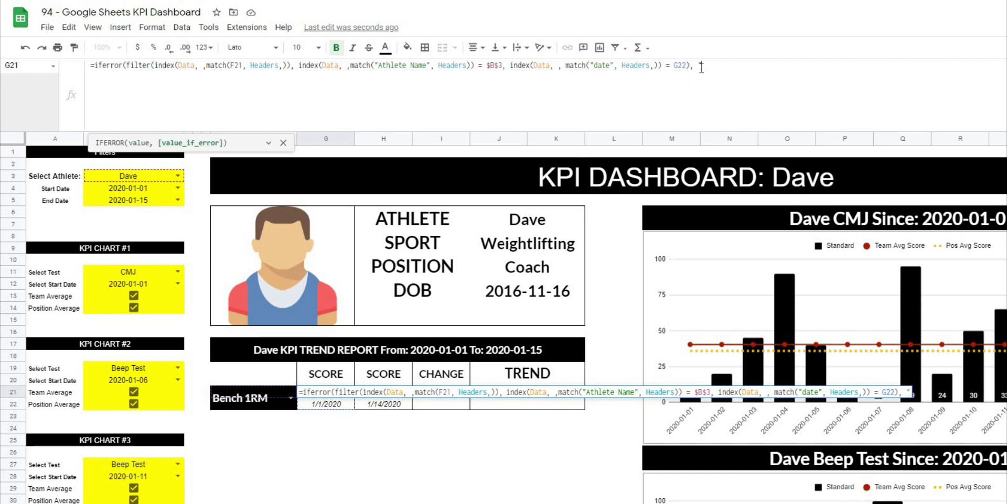
text(No Test"))
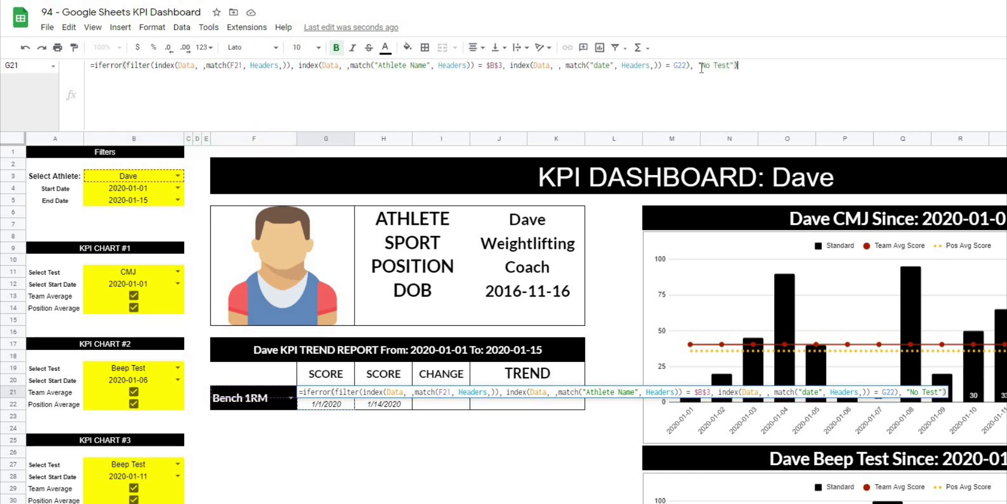
key(Return)
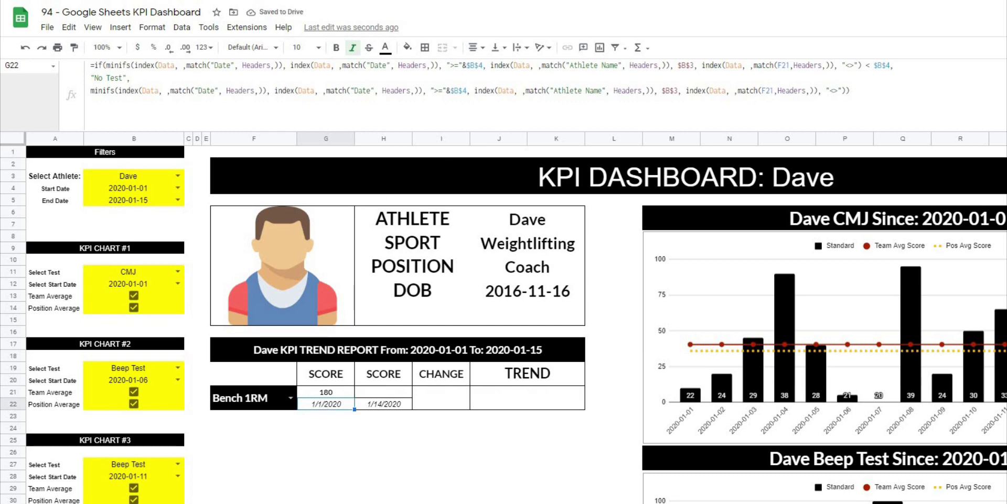
Clear the Bench 1RM scores in J17:J31 of the data sheet and check the trend report's score and date cells.
key(ctrl+shift+Page_Down)
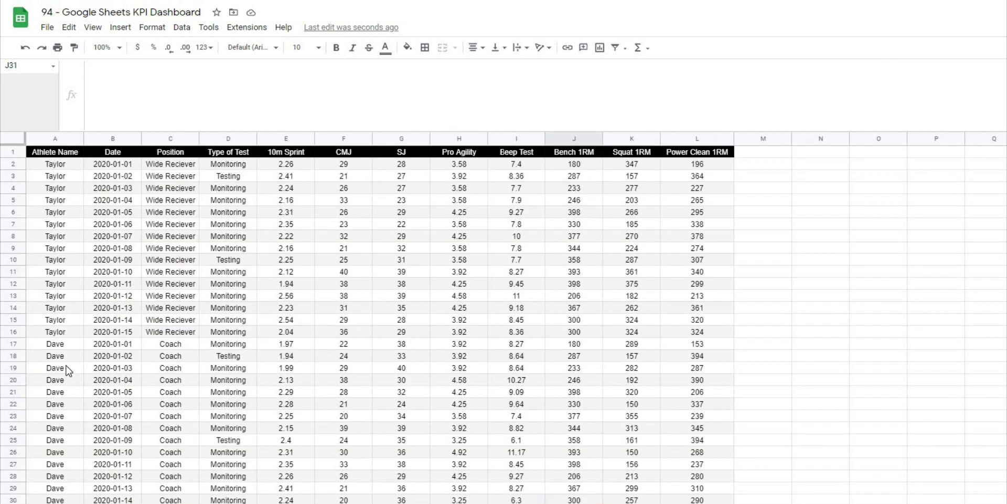
drag(70, 351, 573, 502)
key(Delete)
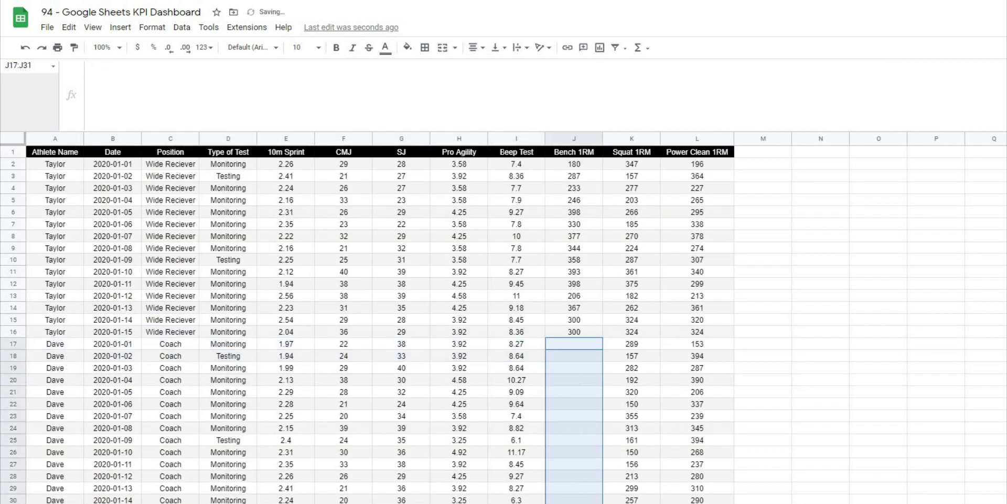
key(ctrl+shift+Page_Up)
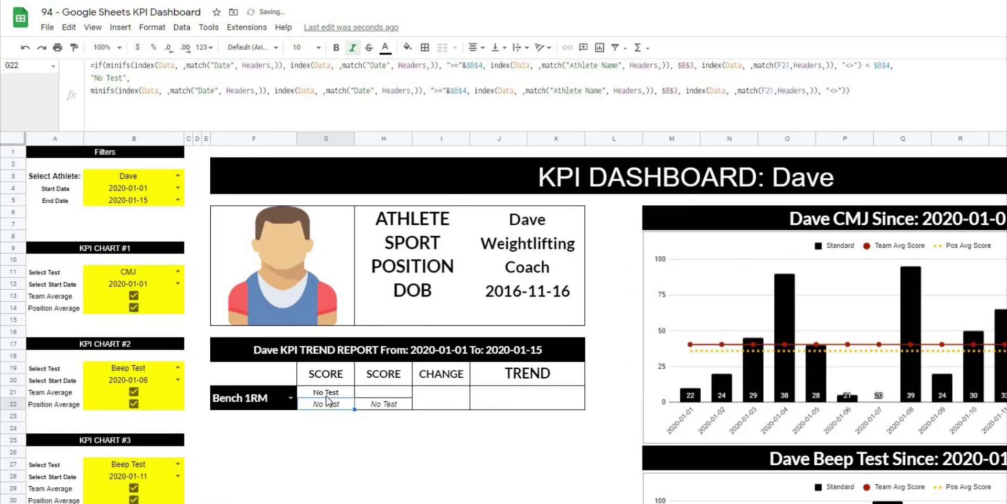
click(325, 404)
click(342, 422)
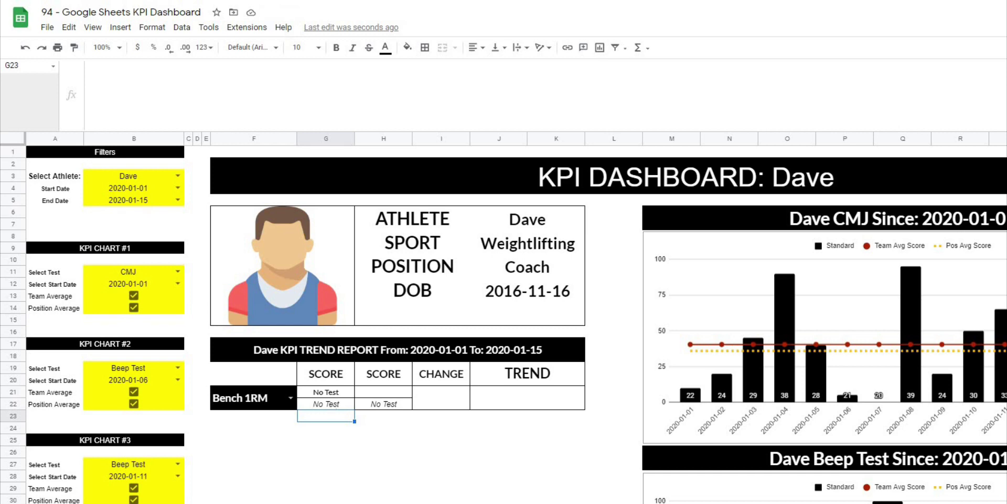
Undo the clearing of the Bench 1RM scores and return to the dashboard's trend report.
key(ctrl+shift+Page_Down)
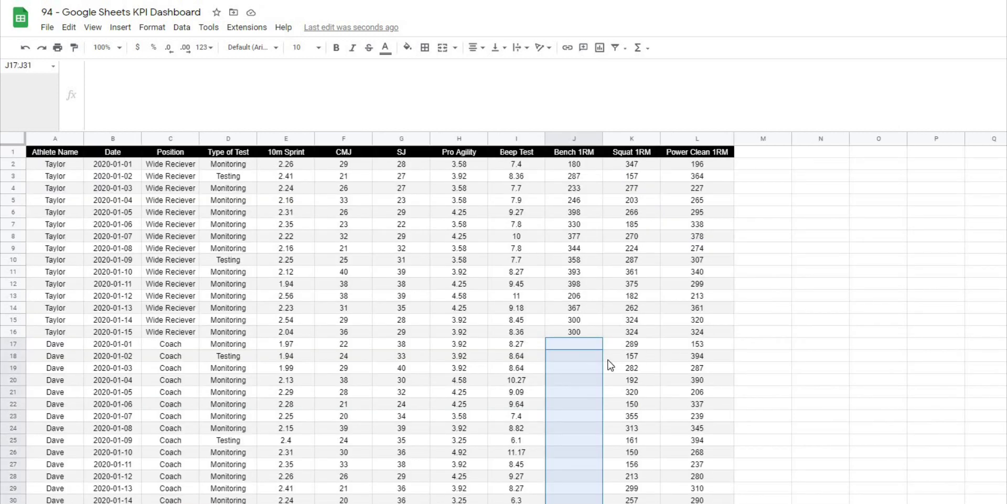
click(781, 489)
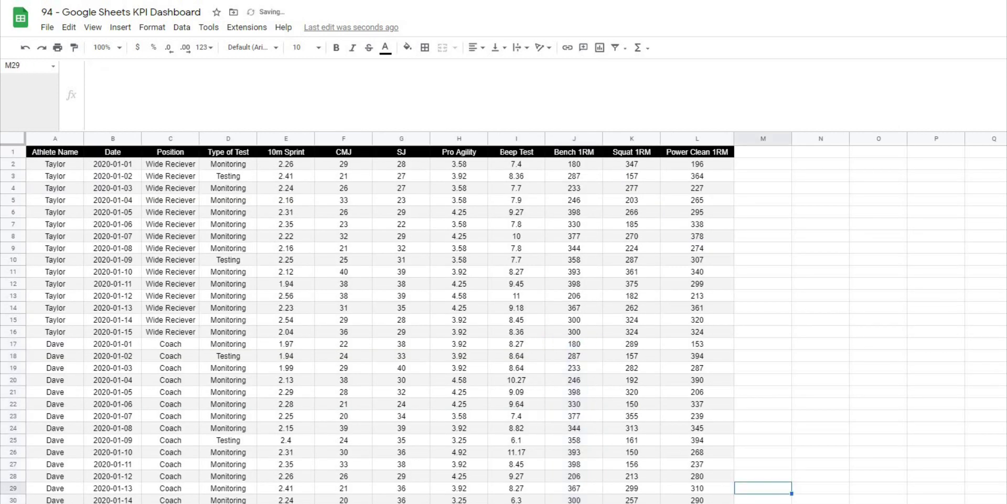
key(ctrl+shift+Page_Up)
click(330, 405)
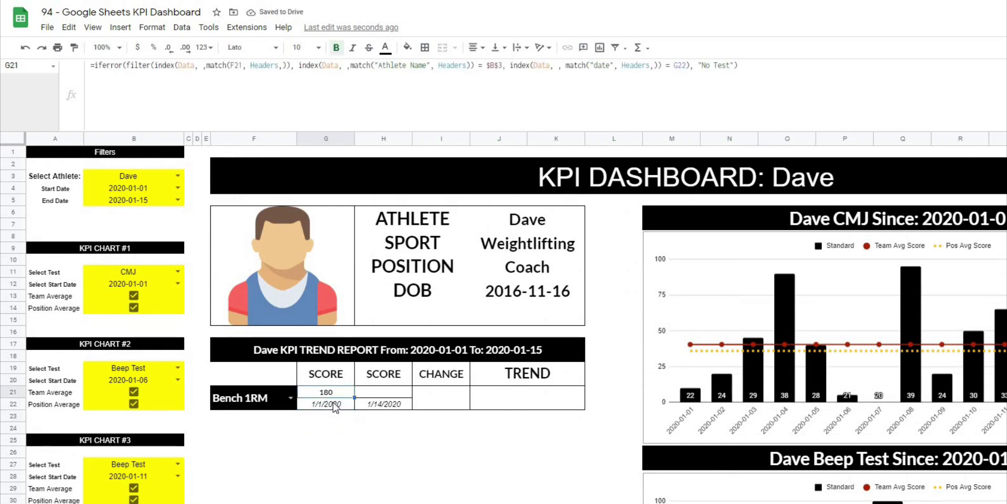
Lock the column of the test reference in the G21 formula, making it $F21.
click(330, 395)
click(234, 66)
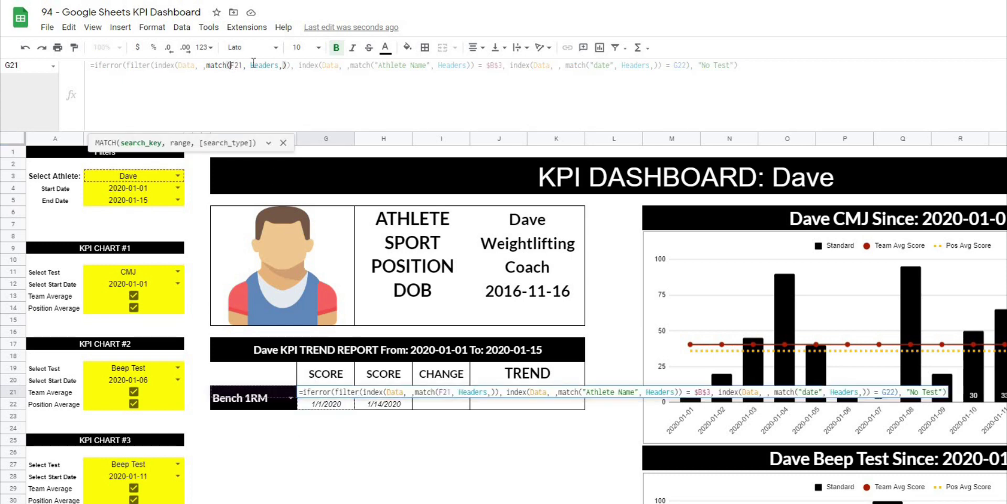
text($)
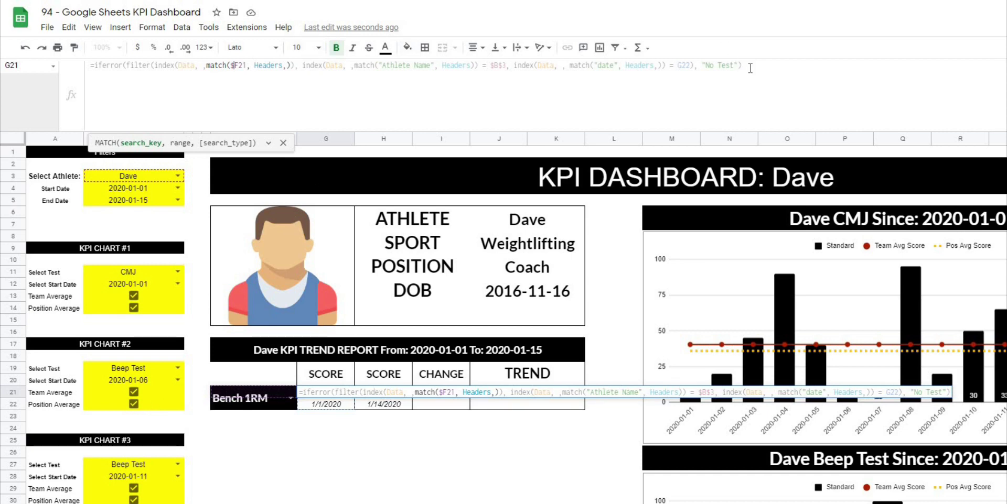
key(Return)
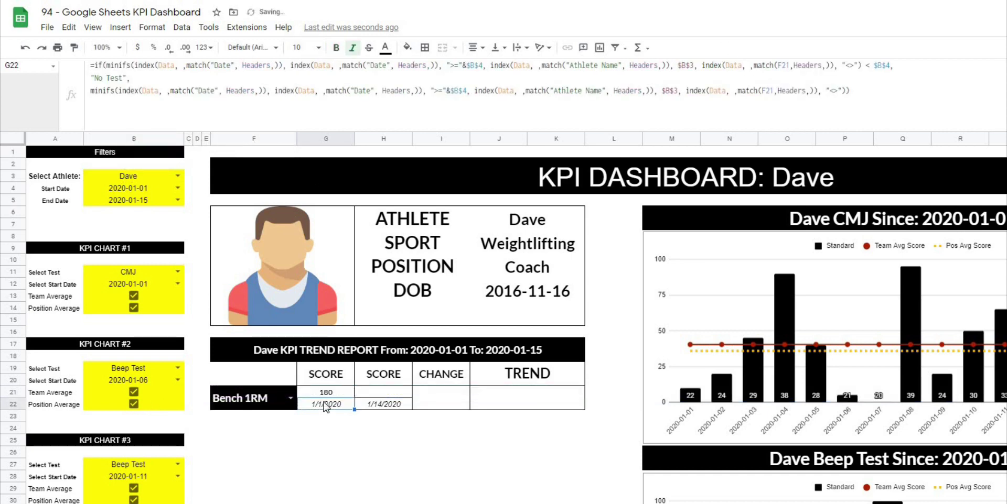
Copy the score formula from G21 into H21 under the second SCORE heading.
key(Up)
key(ctrl+c)
click(371, 394)
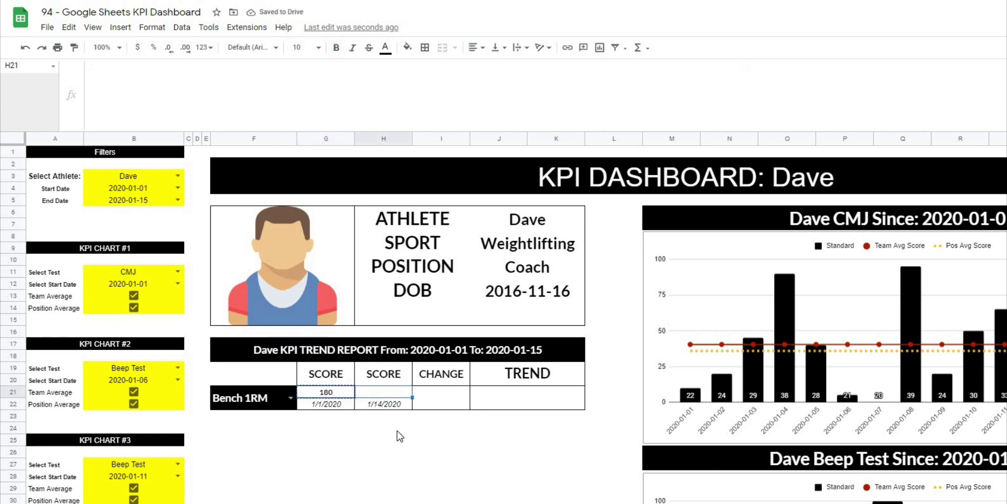
key(ctrl+v)
Check the last date and score in H21:H22 against row 30 of the data sheet, columns A to J.
click(384, 407)
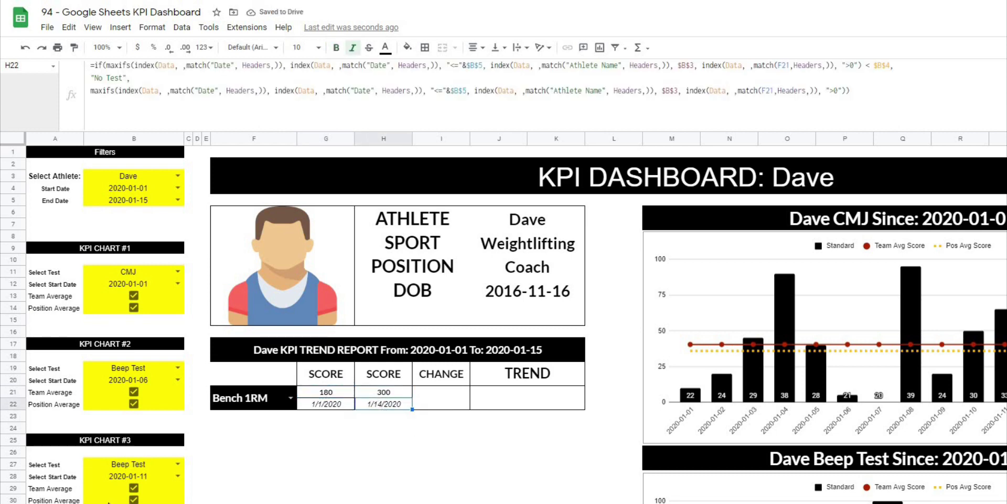
key(ctrl+shift+Page_Down)
drag(55, 501, 574, 500)
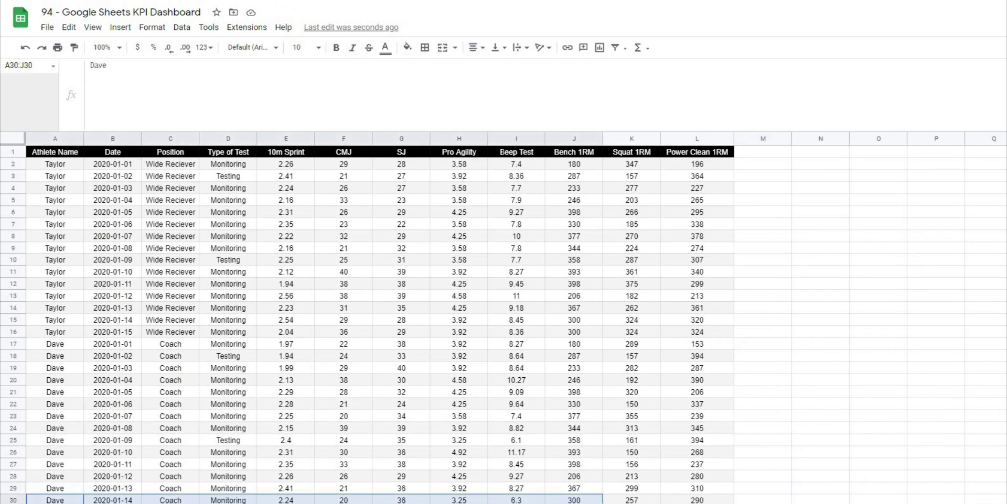
key(ctrl+shift+Page_Up)
click(441, 452)
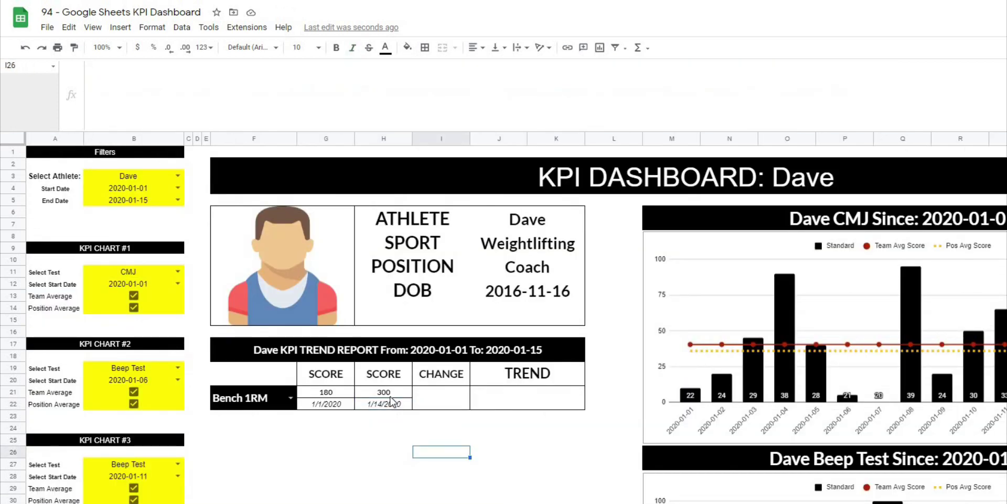
Inspect the $B$3 and H22 references in the H21 formula without changing them.
click(391, 397)
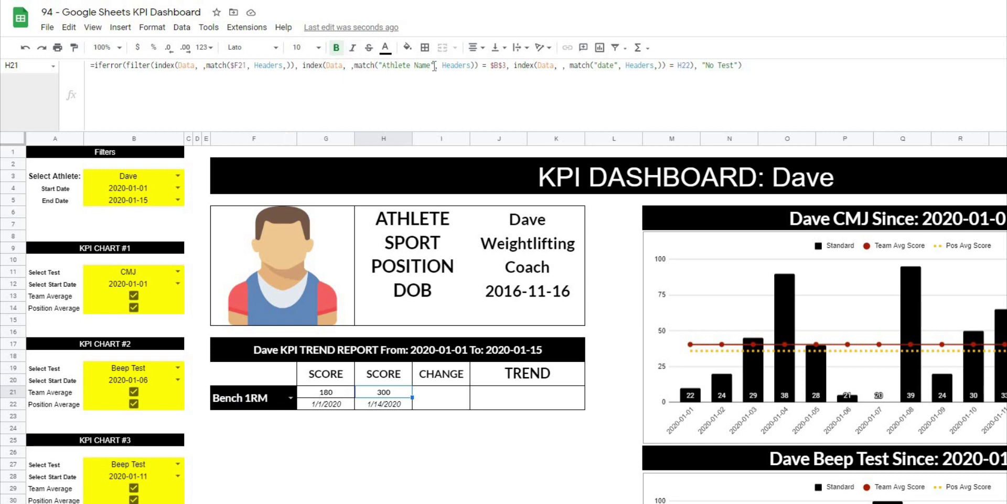
double_click(498, 65)
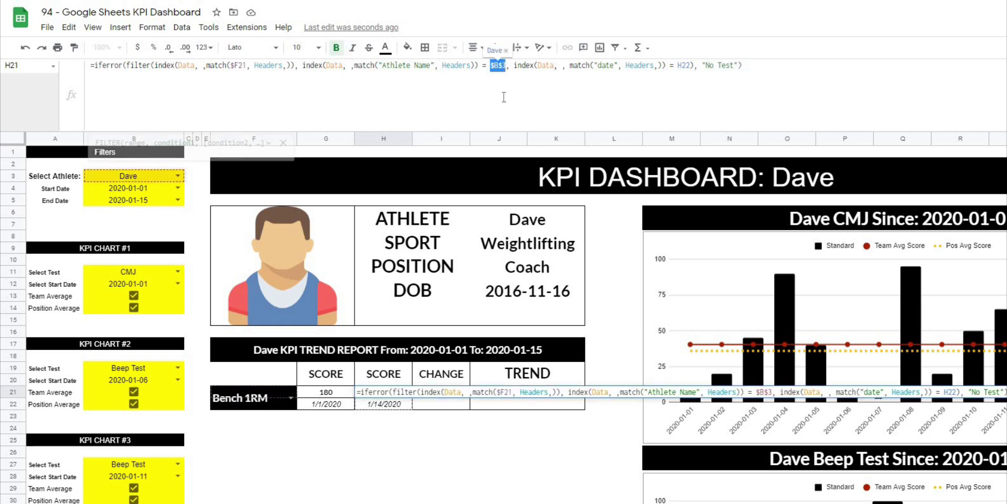
double_click(682, 65)
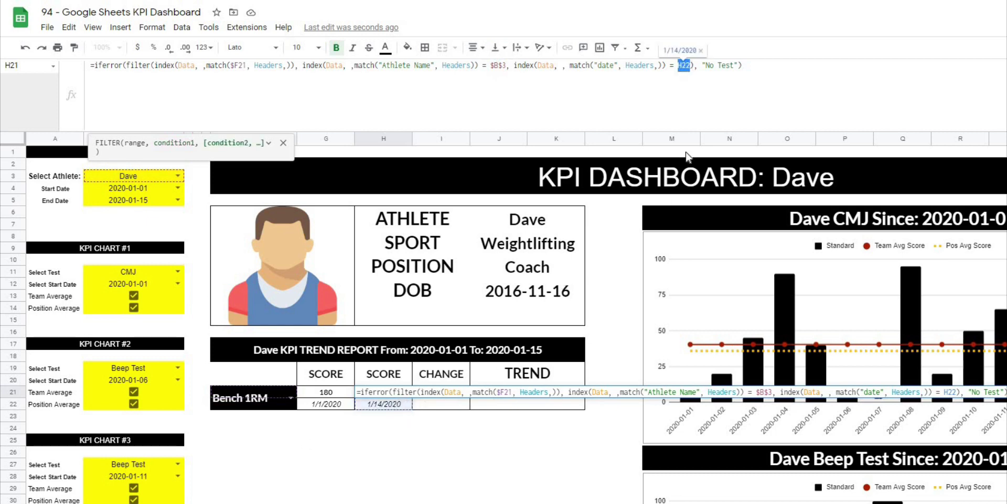
key(Return)
Copy the Bench 1RM block F21:H22 and paste it six times directly below, filling the report down to row 34.
drag(241, 399, 383, 404)
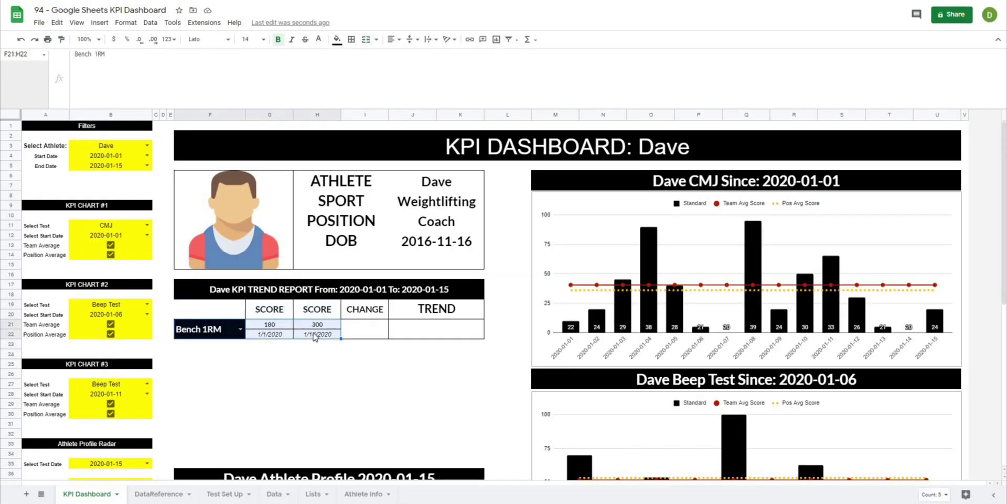
key(ctrl+c)
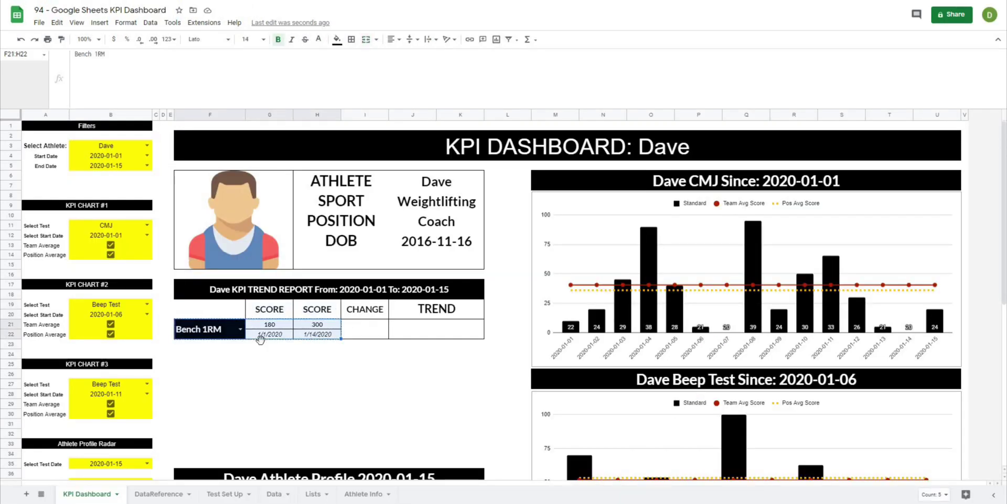
click(199, 351)
key(ctrl+v)
click(192, 370)
key(ctrl+v)
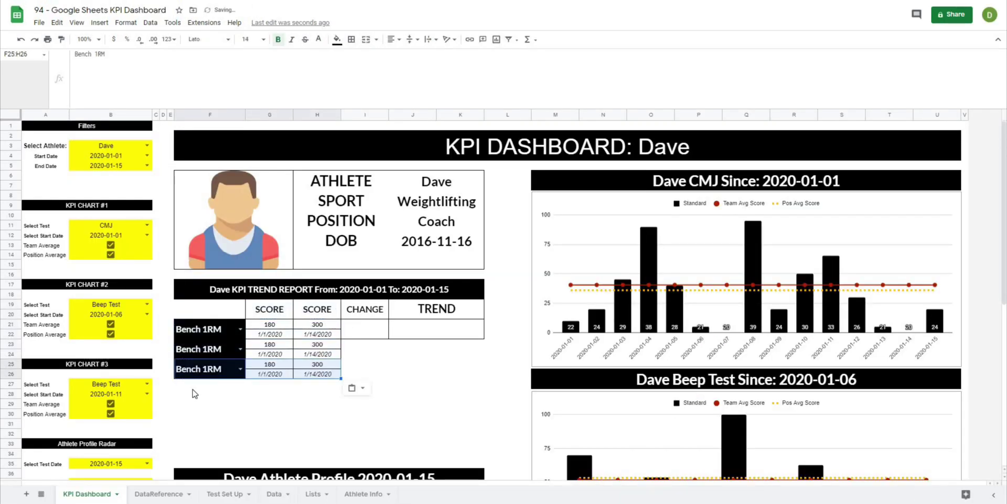
click(191, 391)
key(ctrl+v)
click(190, 405)
key(ctrl+v)
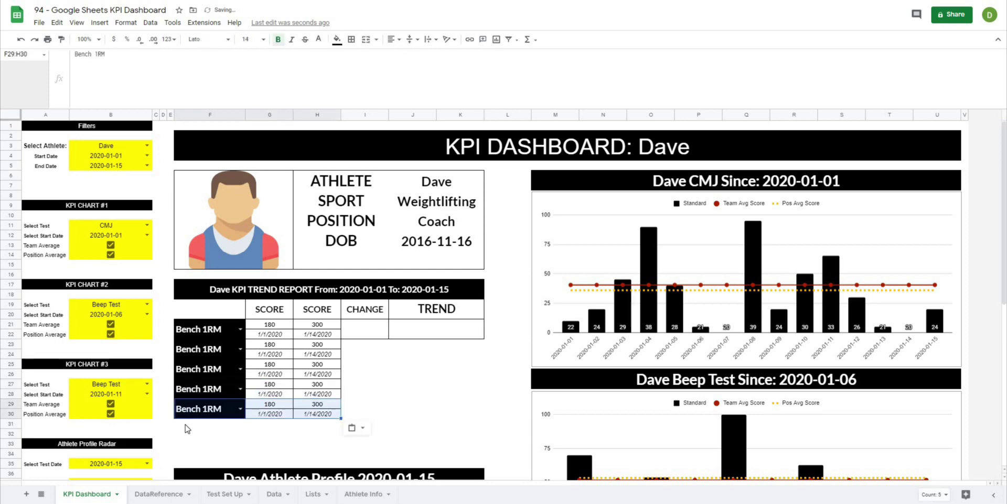
click(188, 423)
key(ctrl+v)
click(201, 443)
key(ctrl+v)
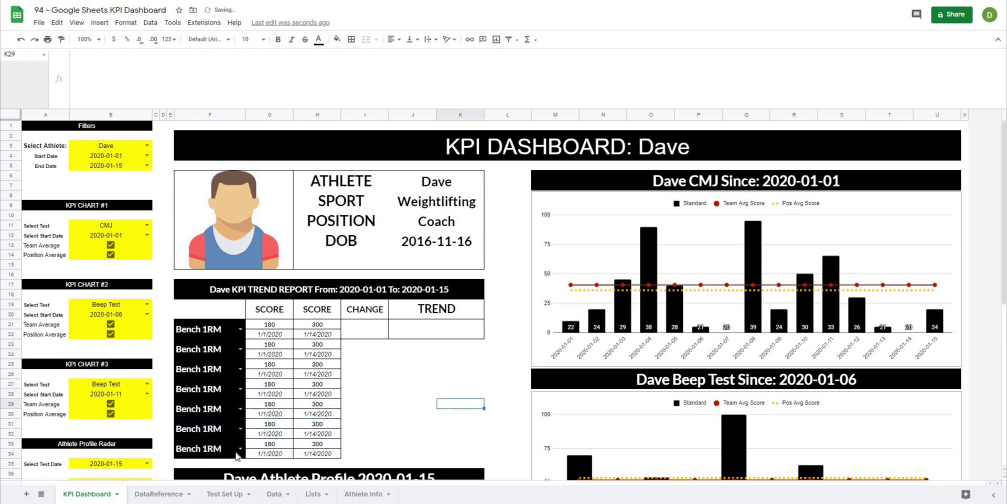
Select CMJ as the test in F33 and SJ as the test in F31.
click(240, 446)
click(194, 420)
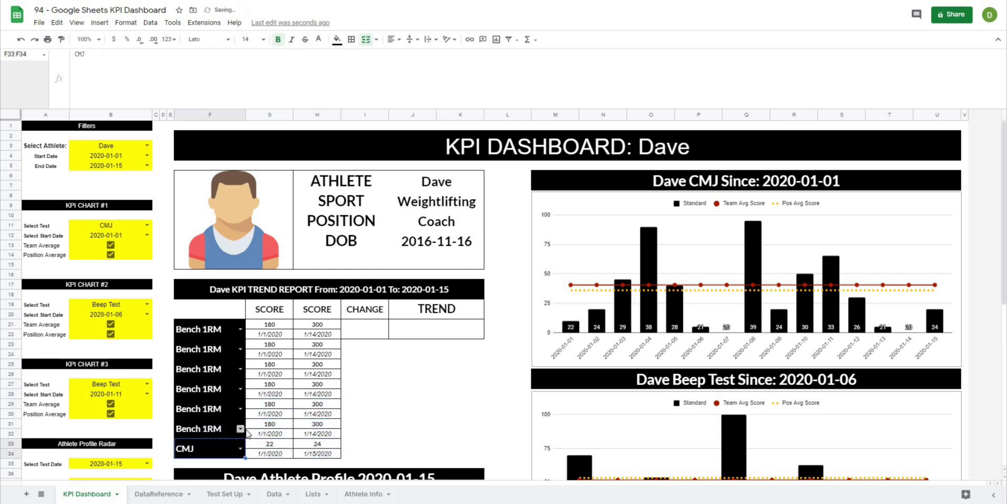
click(241, 429)
click(205, 389)
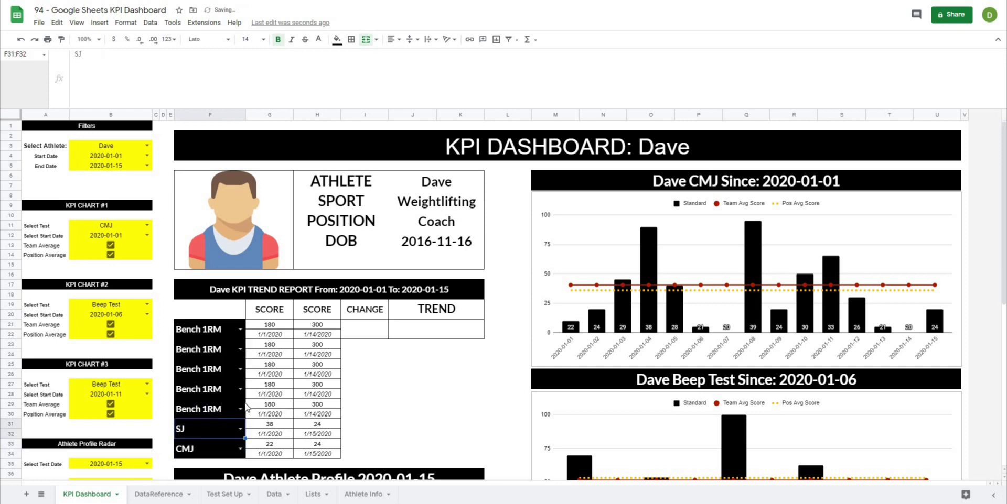
Select Beep Test in F27, SJ in F25 and Power Clean 1RM in F23 as the report's tests.
click(219, 392)
click(215, 378)
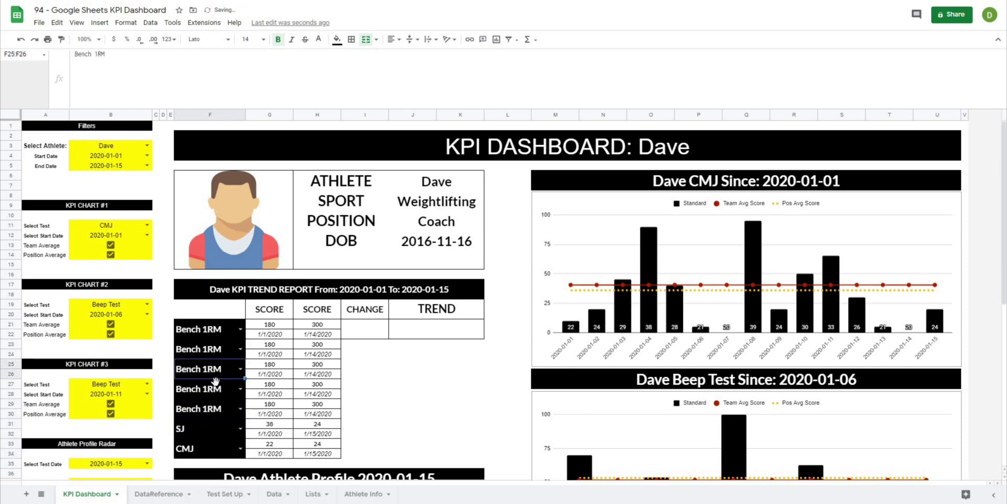
click(240, 409)
click(226, 432)
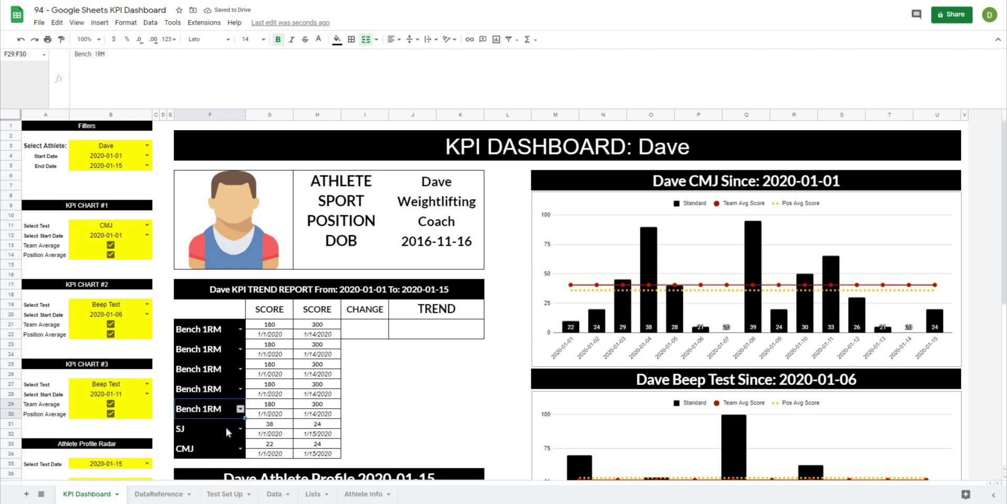
click(240, 389)
click(202, 454)
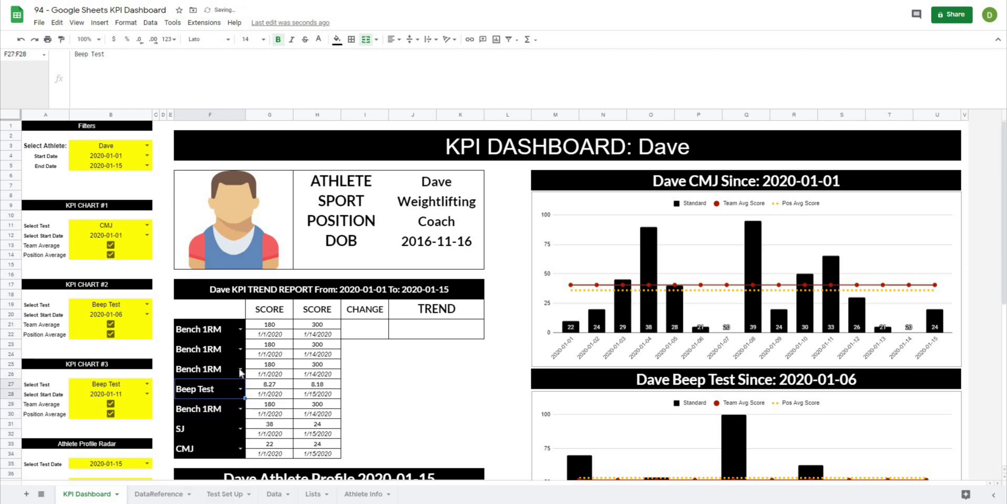
click(240, 370)
click(210, 414)
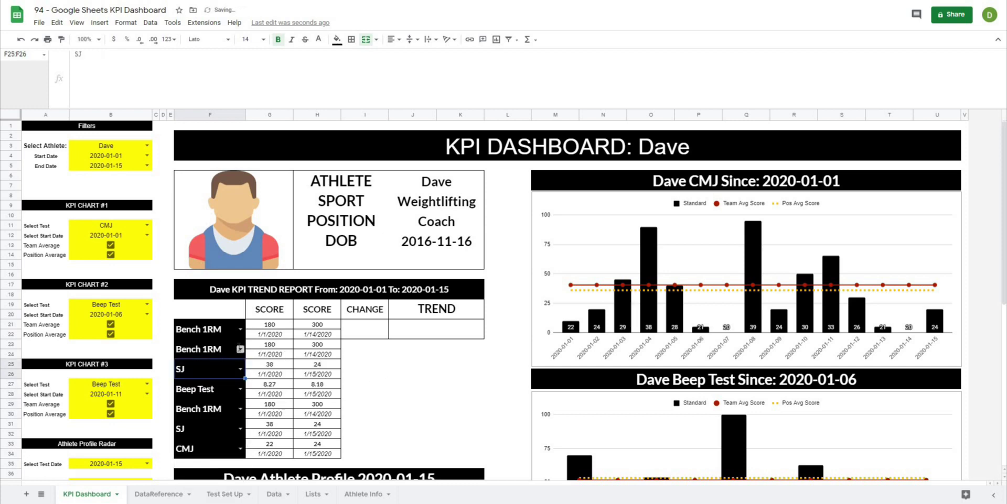
click(240, 350)
click(204, 454)
click(451, 385)
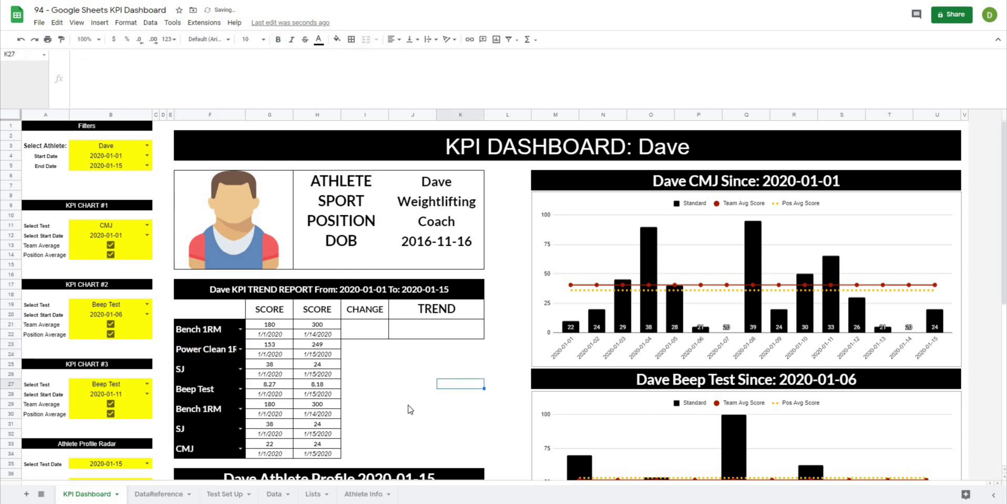
click(367, 333)
click(413, 374)
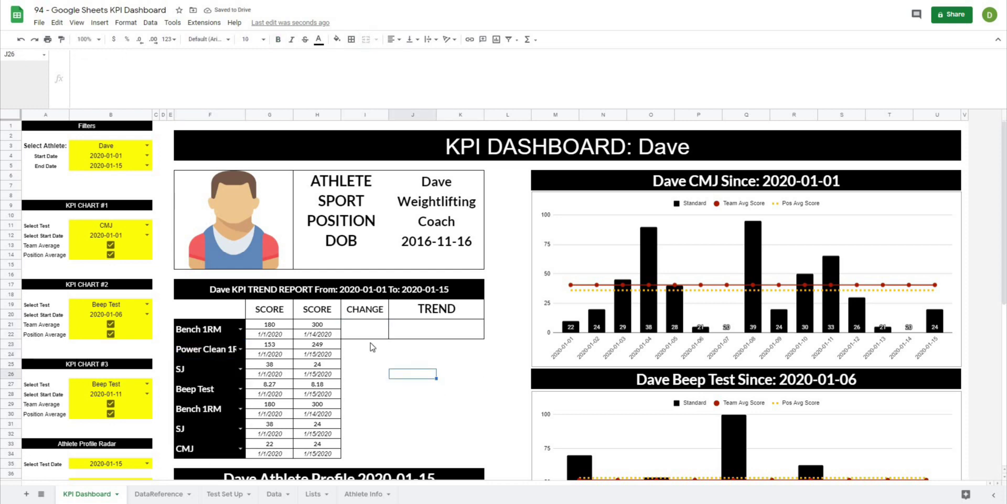
click(398, 403)
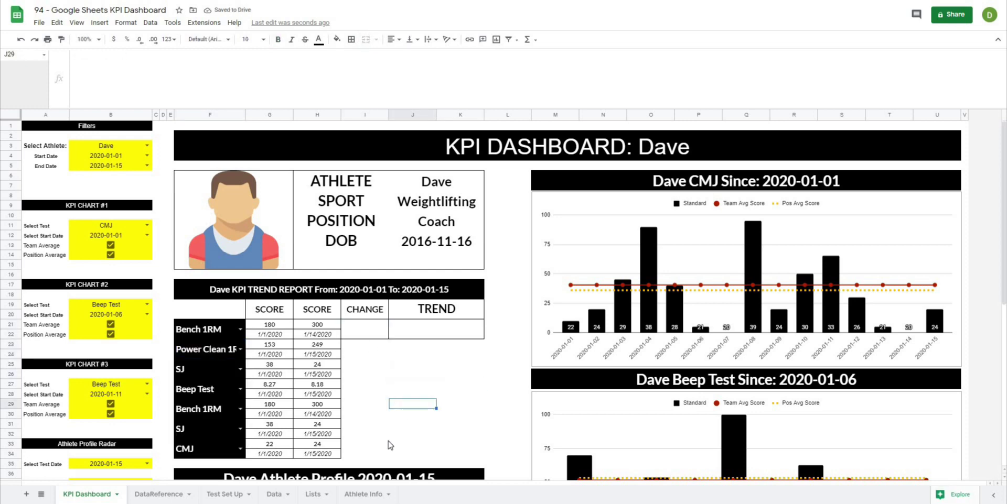